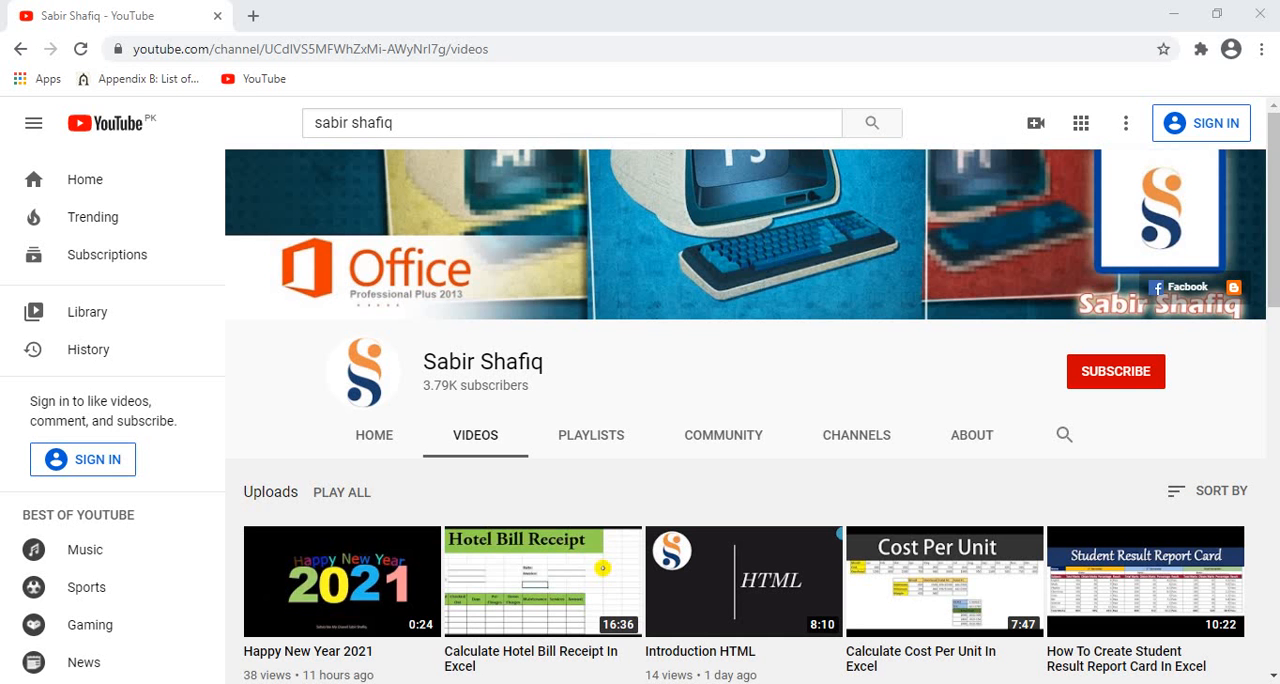
pyautogui.click(1140, 384)
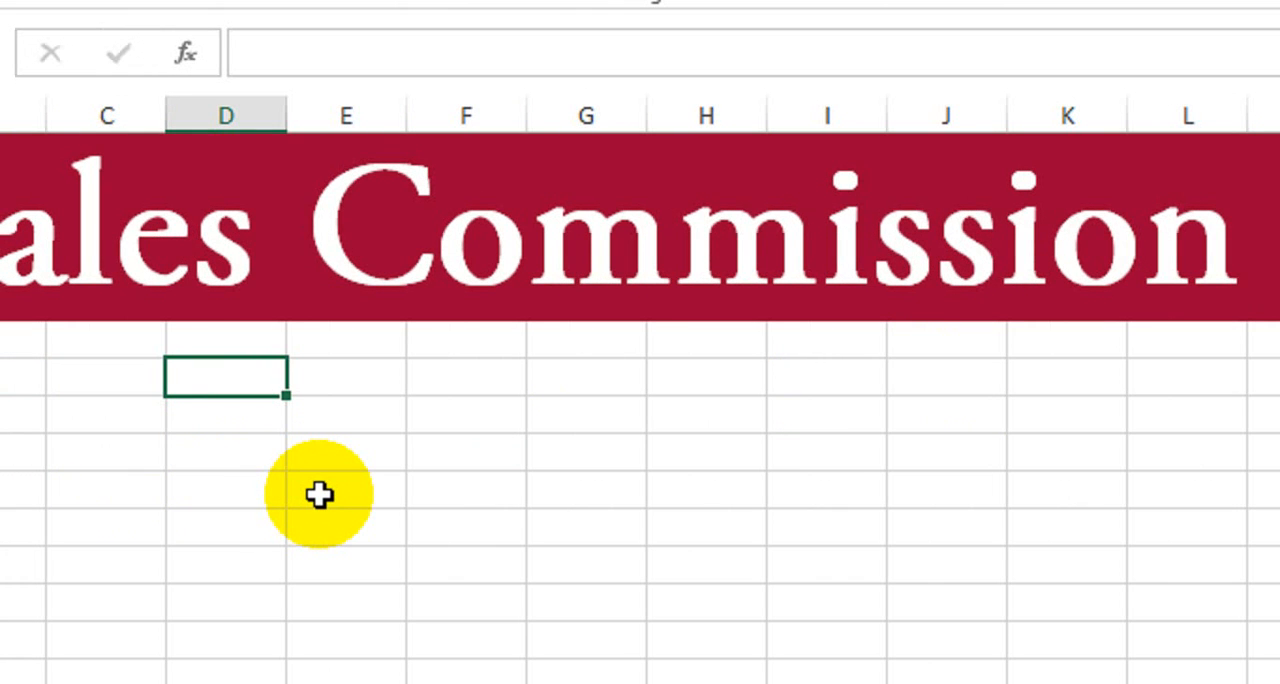
# - Enter the header "Month" in D7 with "January" and "February" in the two cells below it
pyautogui.write('Month')
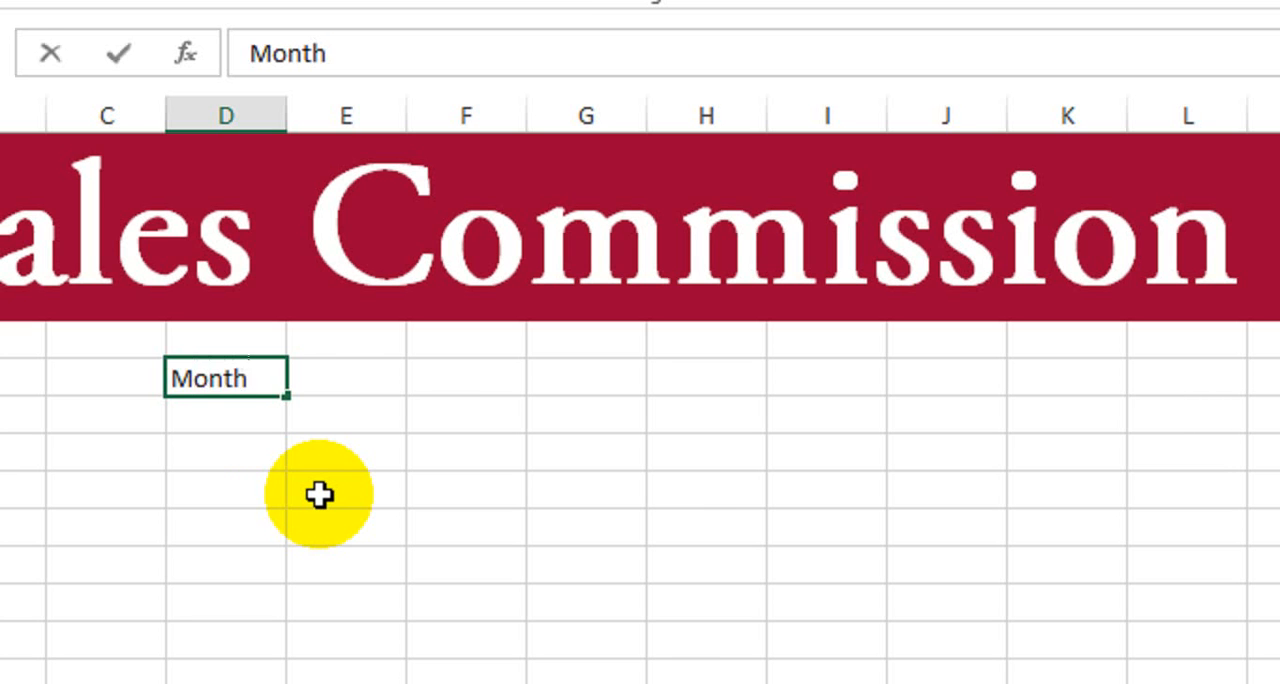
pyautogui.press('Return')
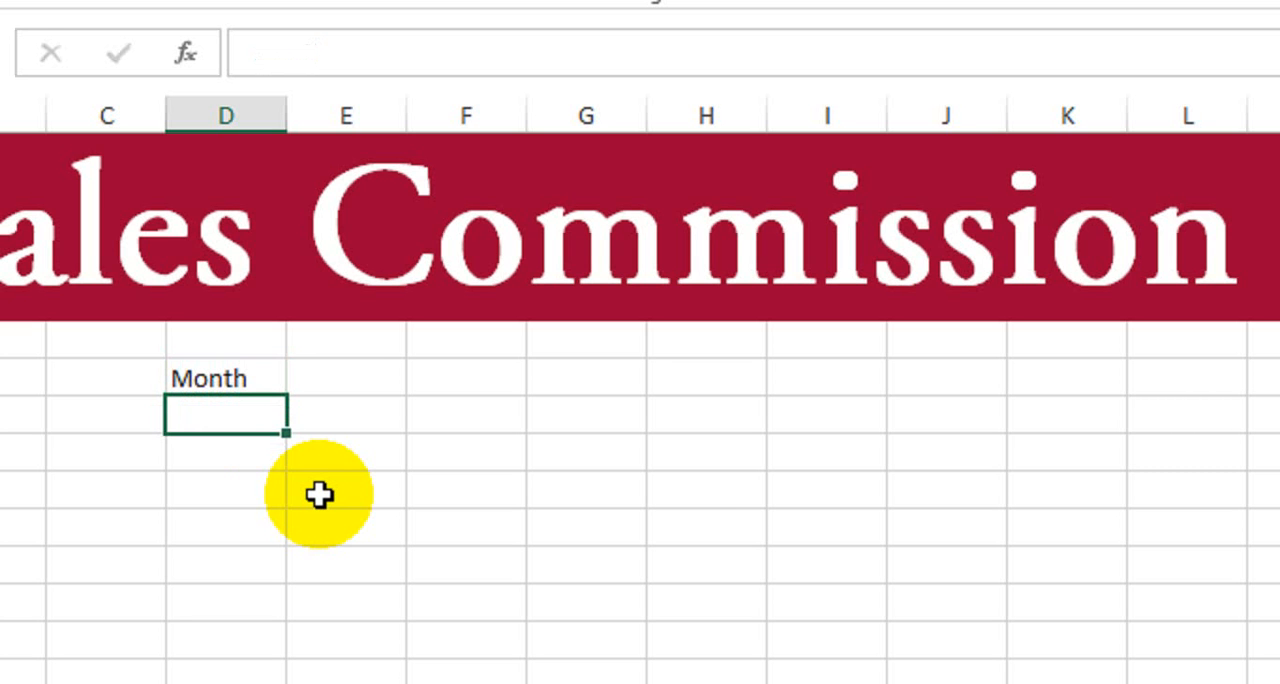
pyautogui.write('Jan')
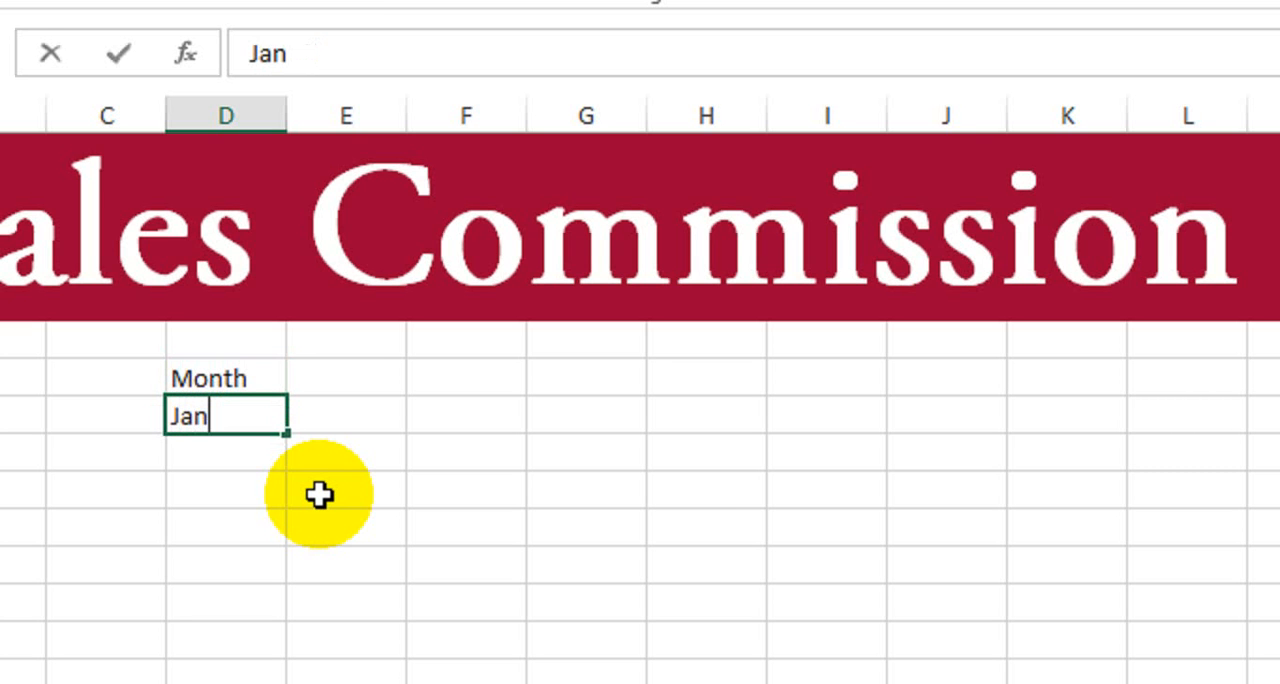
pyautogui.write('uary')
pyautogui.press('Return')
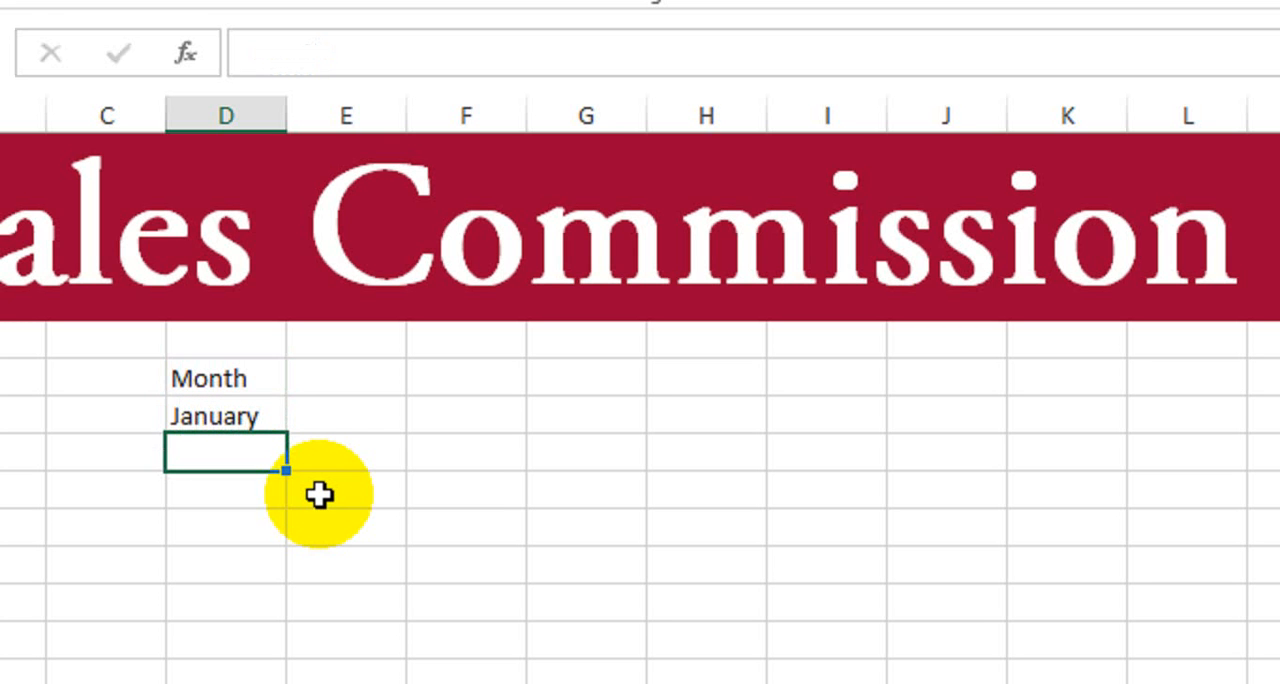
pyautogui.write('February')
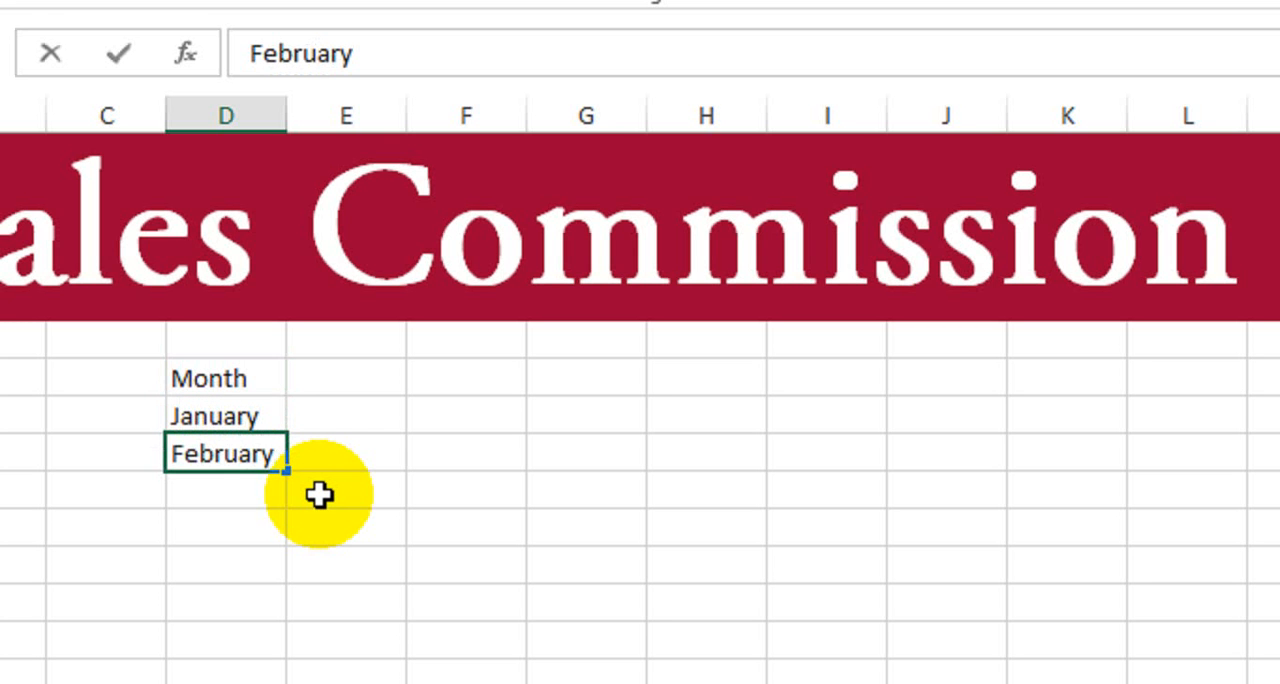
pyautogui.press('Return')
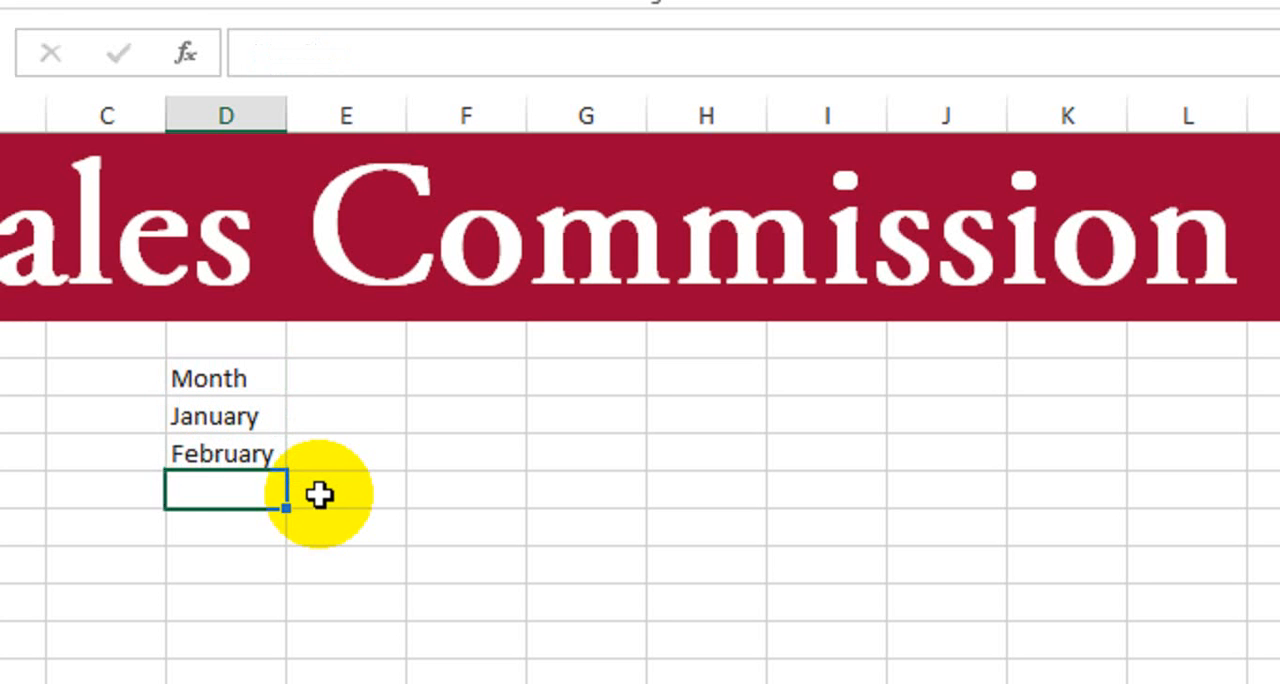
# - Extend the month series down column D through December and widen the column to fit the month names
pyautogui.moveTo(232, 420); pyautogui.dragTo(260, 452)
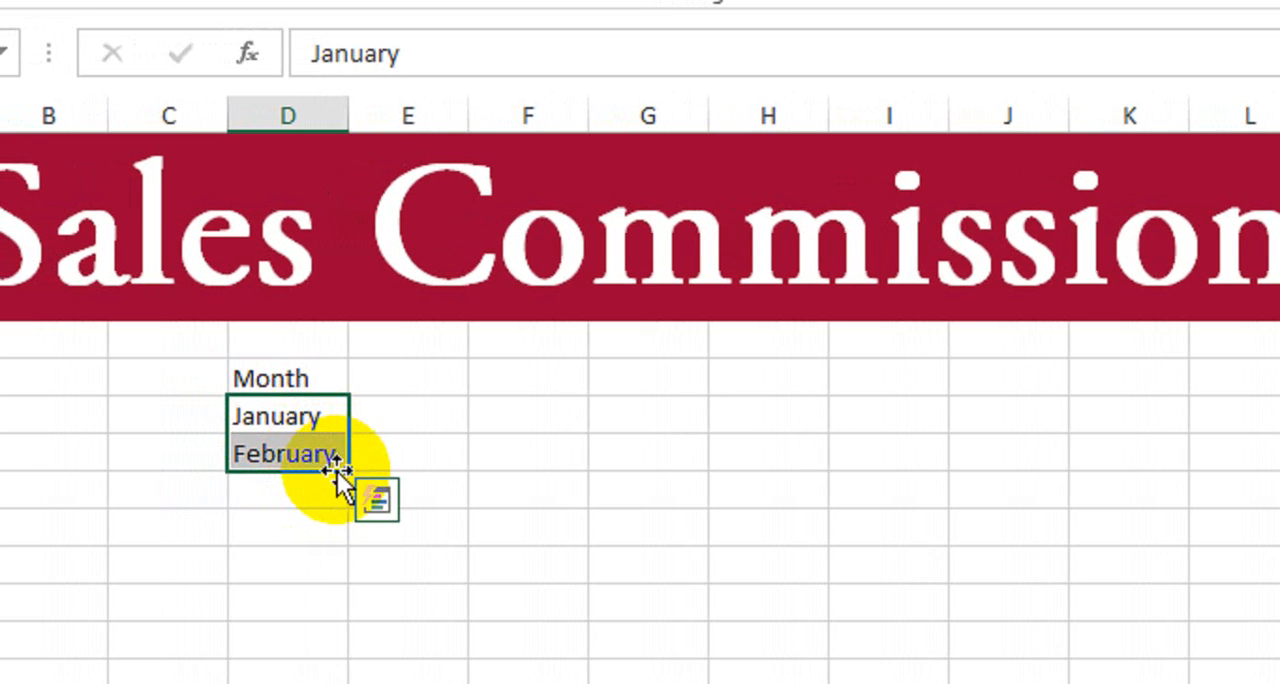
pyautogui.moveTo(344, 472)
pyautogui.mouseDown()
pyautogui.moveTo(308, 683)
pyautogui.moveTo(334, 683)
pyautogui.moveTo(343, 486)
pyautogui.mouseUp()
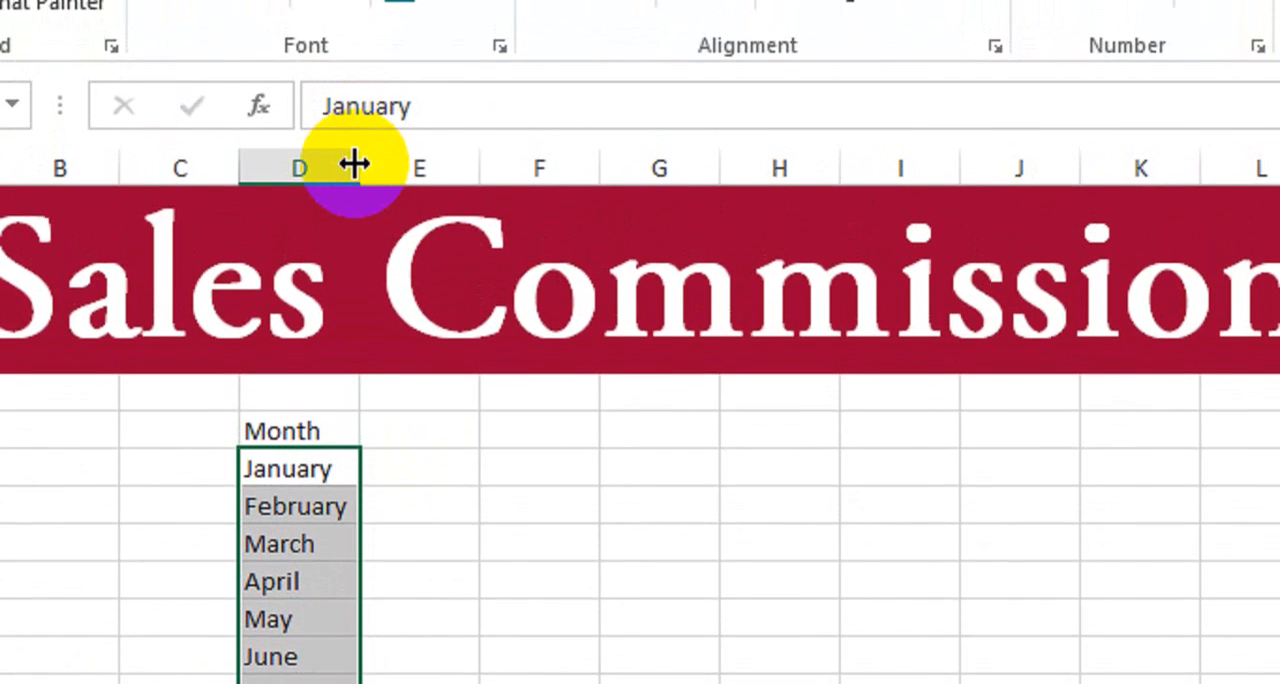
pyautogui.moveTo(355, 163); pyautogui.dragTo(380, 165)
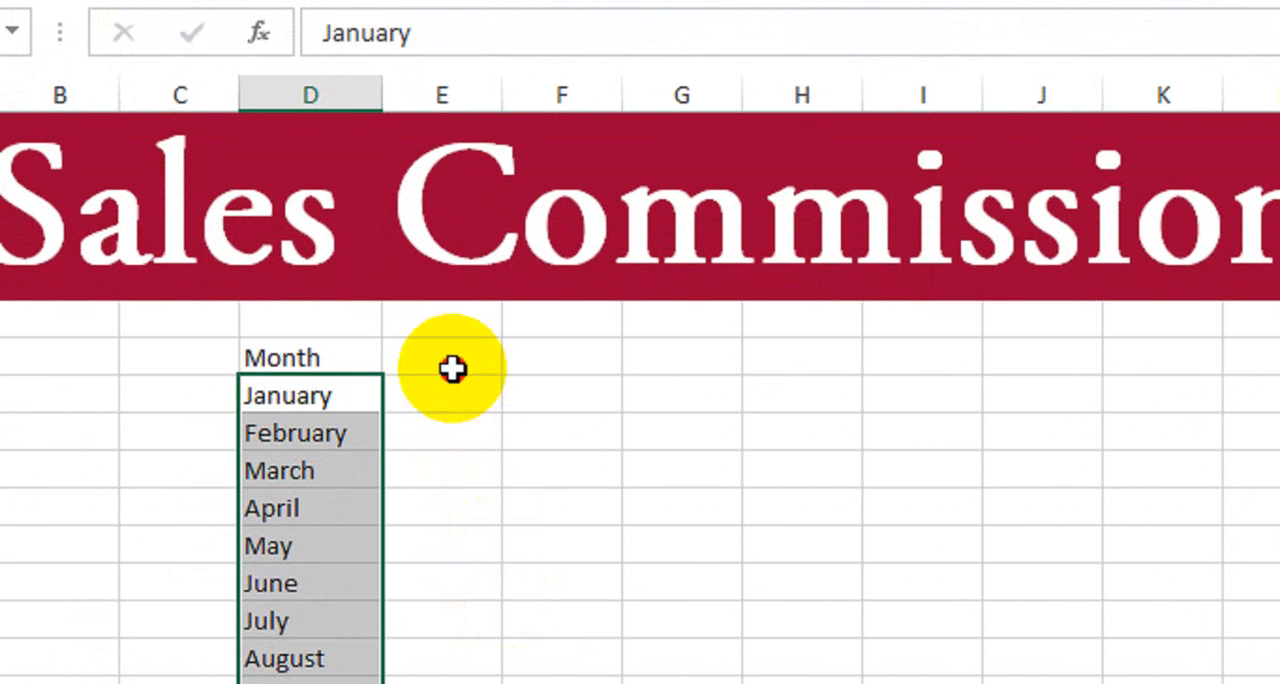
# - Enter the five salespeople's first names as column headers across E7:I7
pyautogui.click(453, 446)
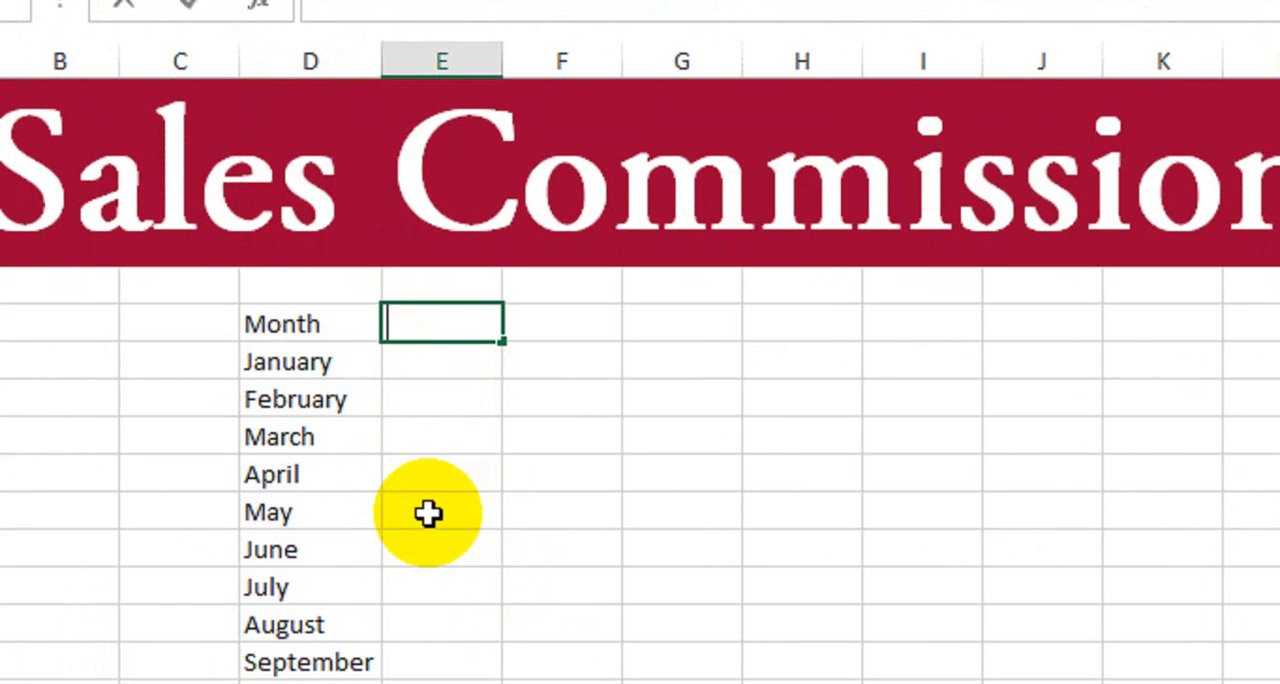
pyautogui.write('Fahad')
pyautogui.press('Tab')
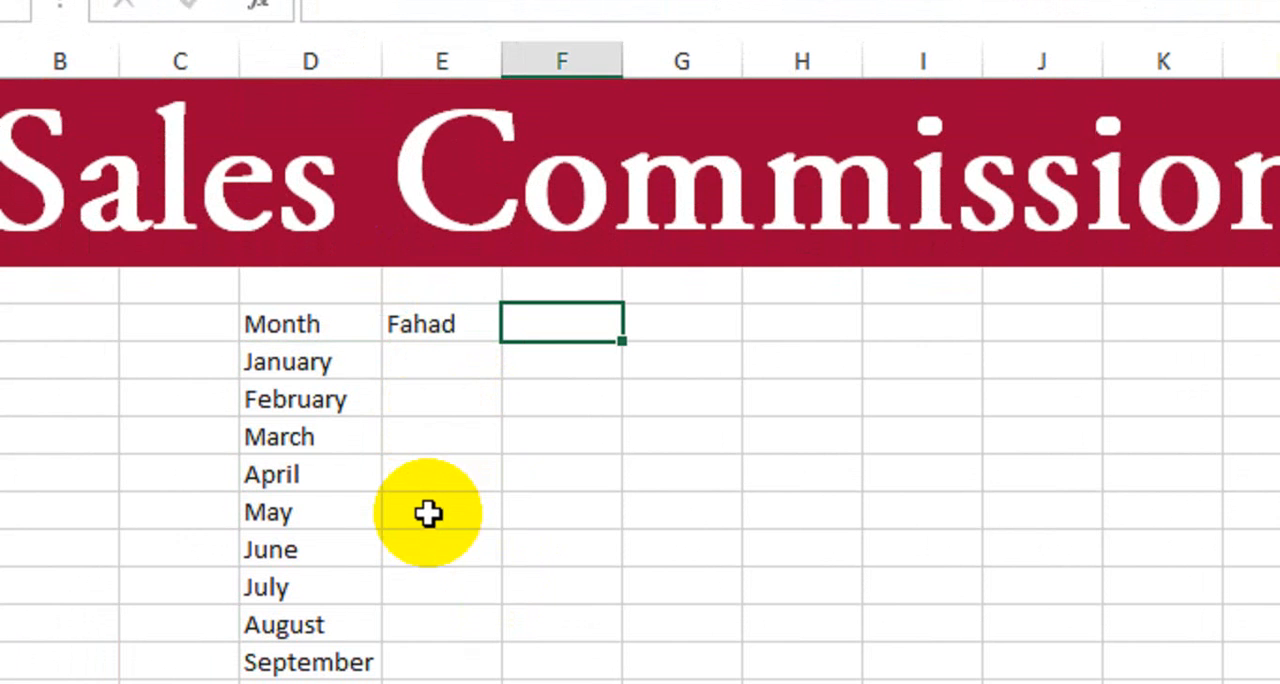
pyautogui.write('Amir')
pyautogui.press('Tab')
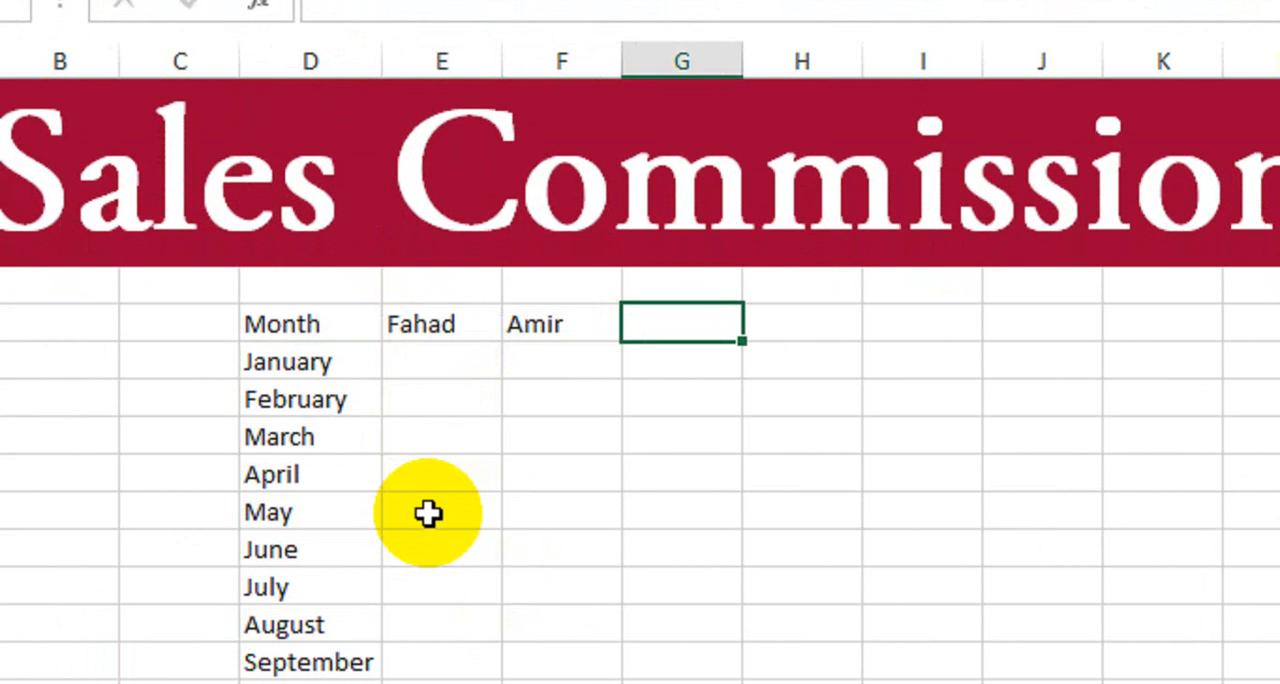
pyautogui.write('Asad')
pyautogui.press('Tab')
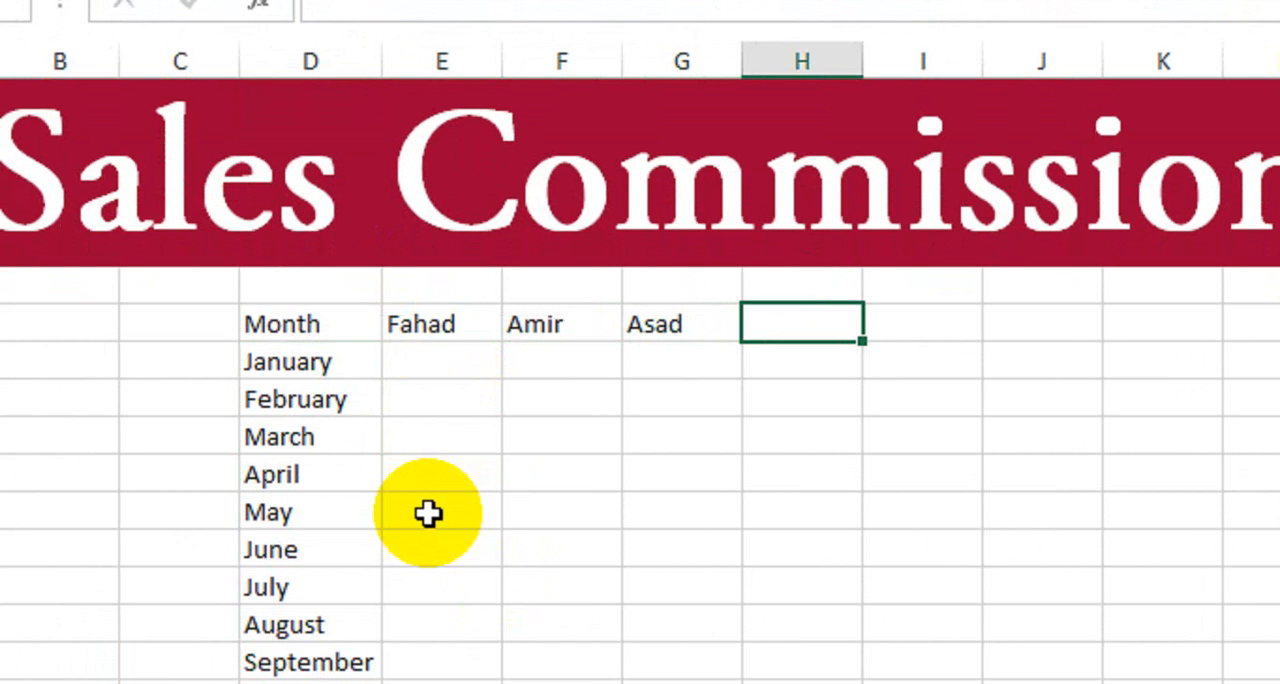
pyautogui.write('Asif')
pyautogui.press('Tab')
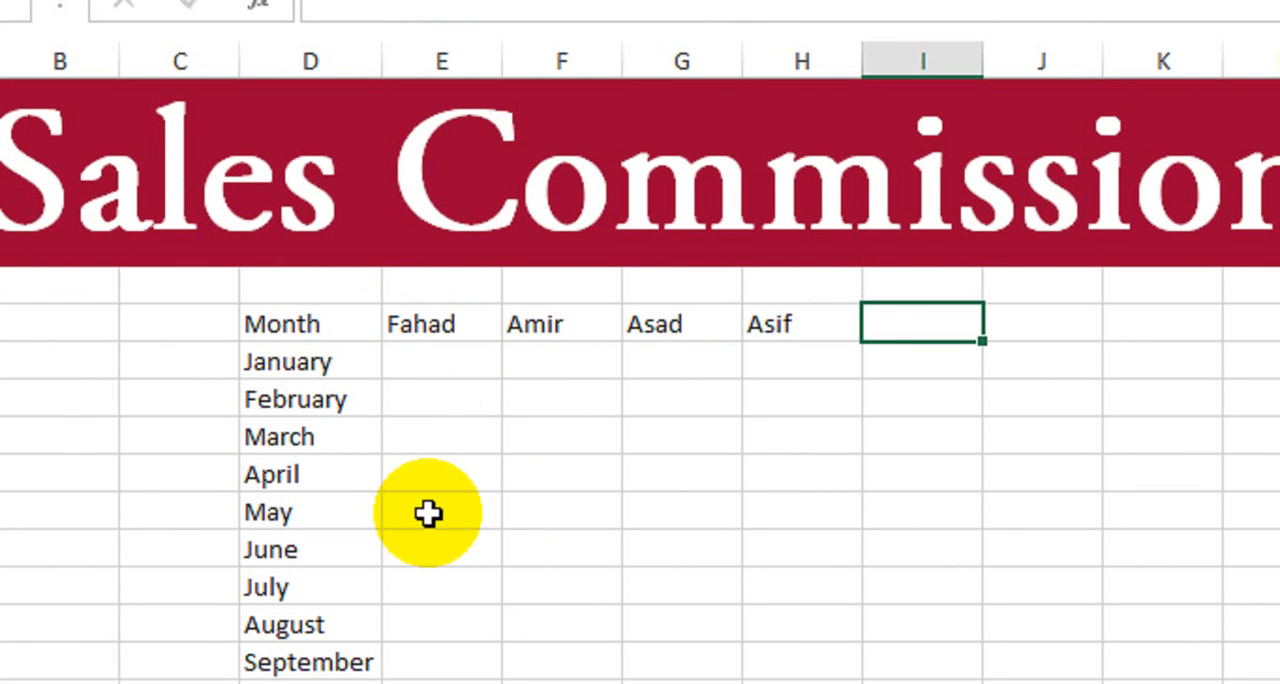
pyautogui.write('Salman')
pyautogui.press('Return')
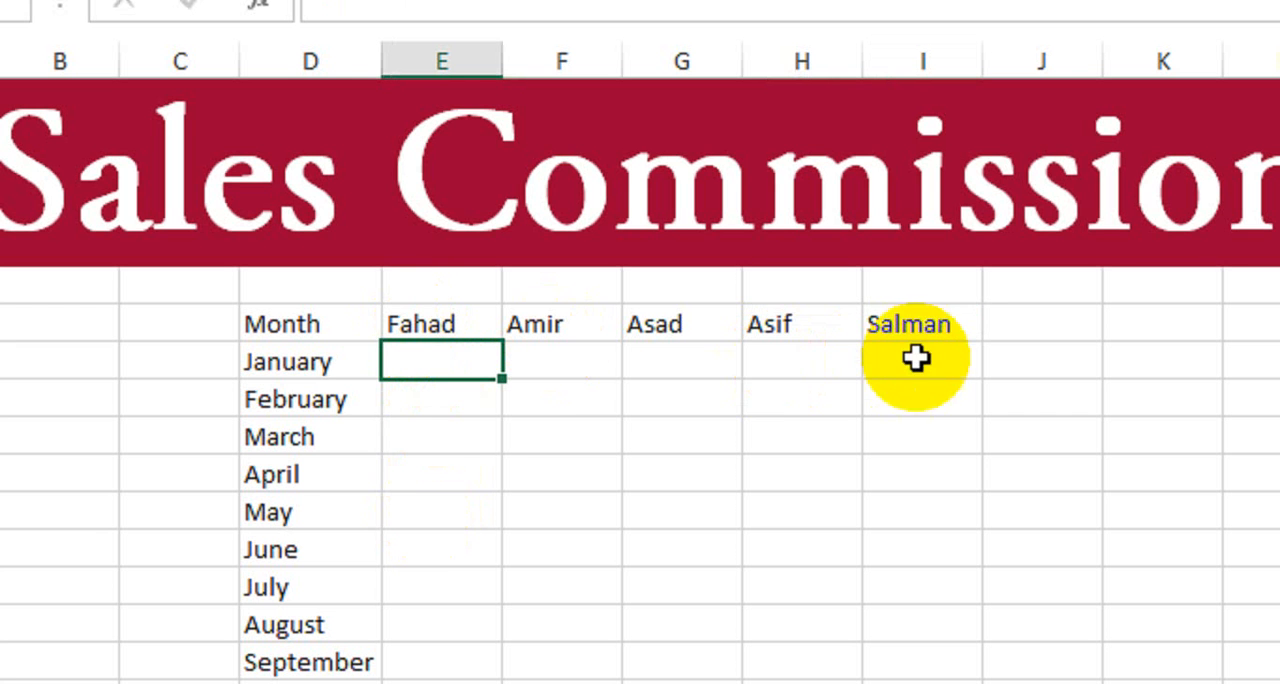
# - Add the header "Total" in J7 and make the whole header row D7:J7 bold
pyautogui.click(1068, 338)
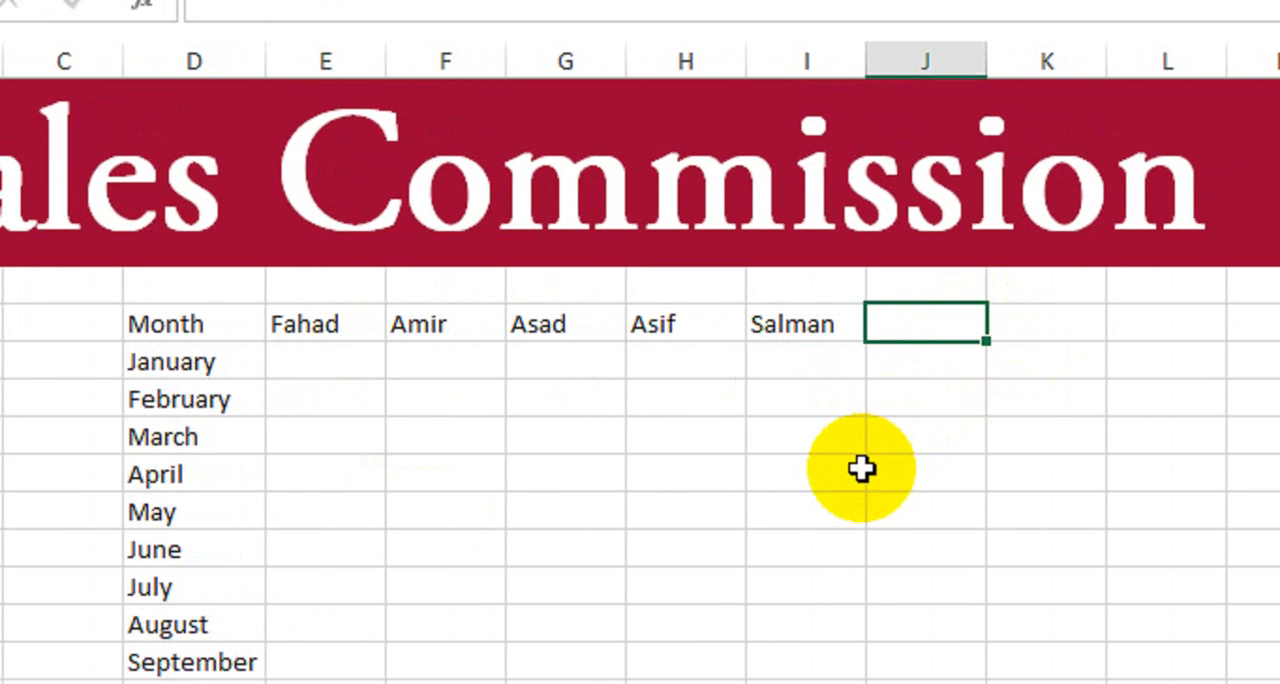
pyautogui.write('Total')
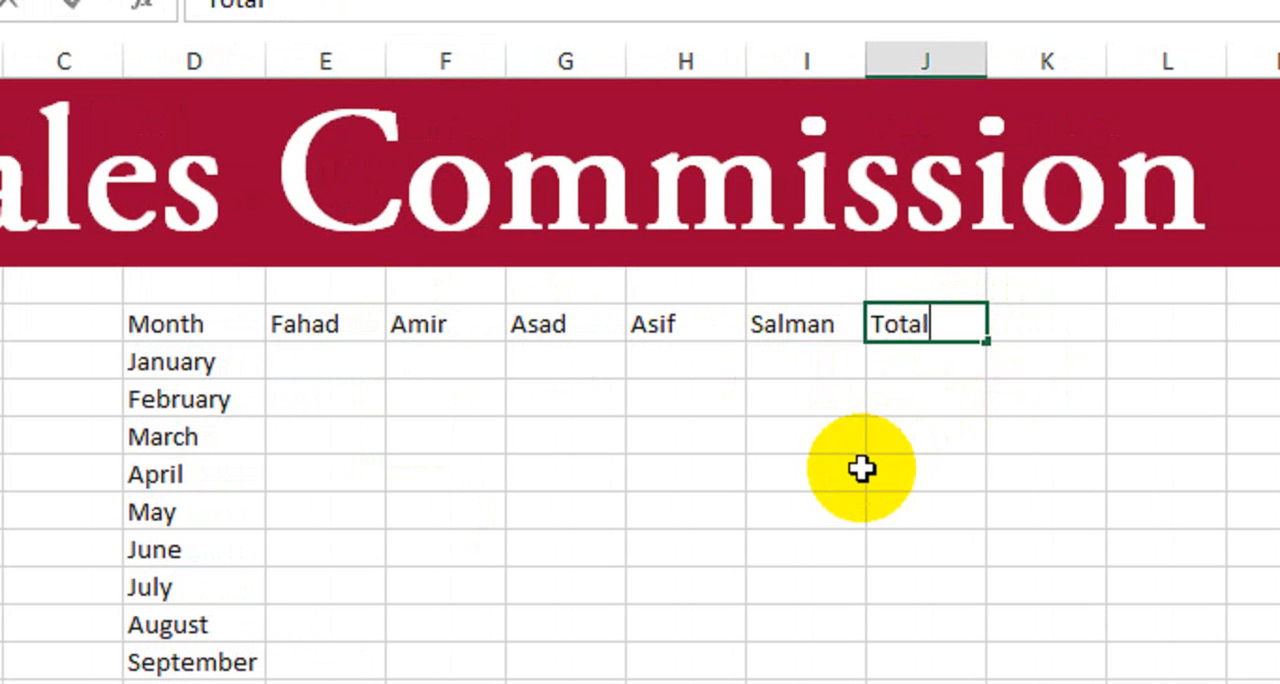
pyautogui.press('Return')
pyautogui.moveTo(245, 323); pyautogui.dragTo(893, 325)
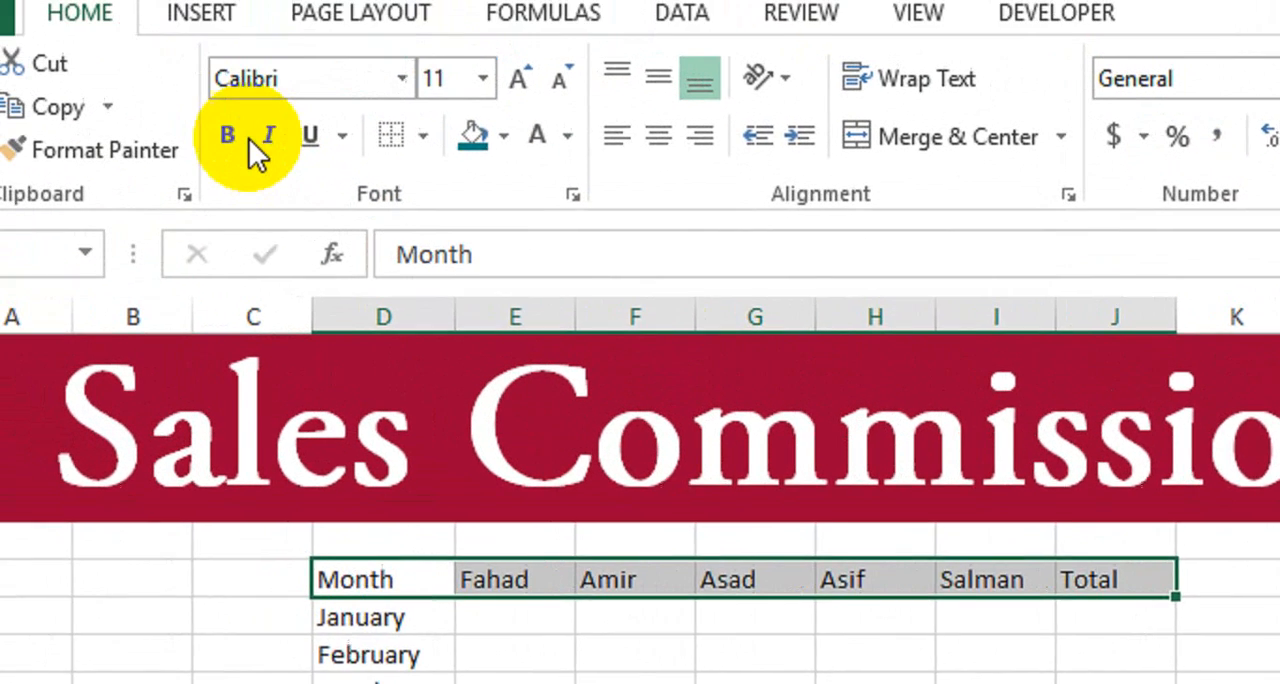
pyautogui.click(122, 52)
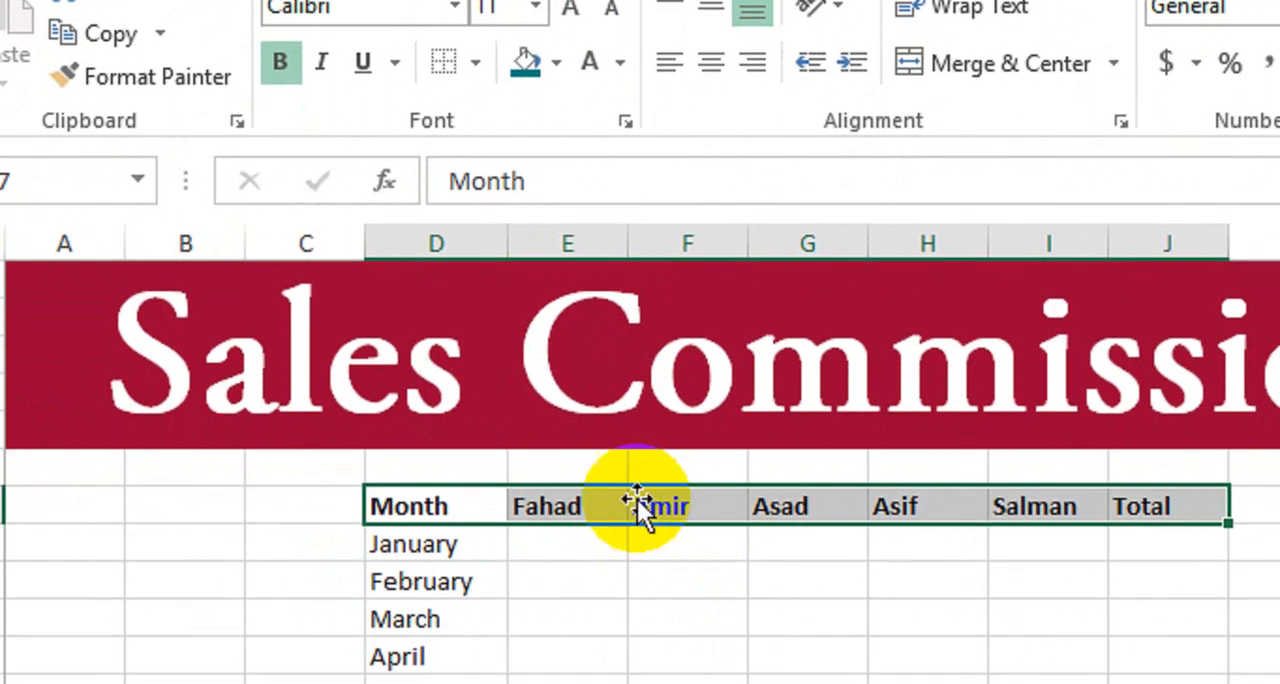
# - Merge and center E6:I6 above the salespeople's columns and enter the bold heading "Name" there
pyautogui.moveTo(620, 468); pyautogui.dragTo(1040, 470)
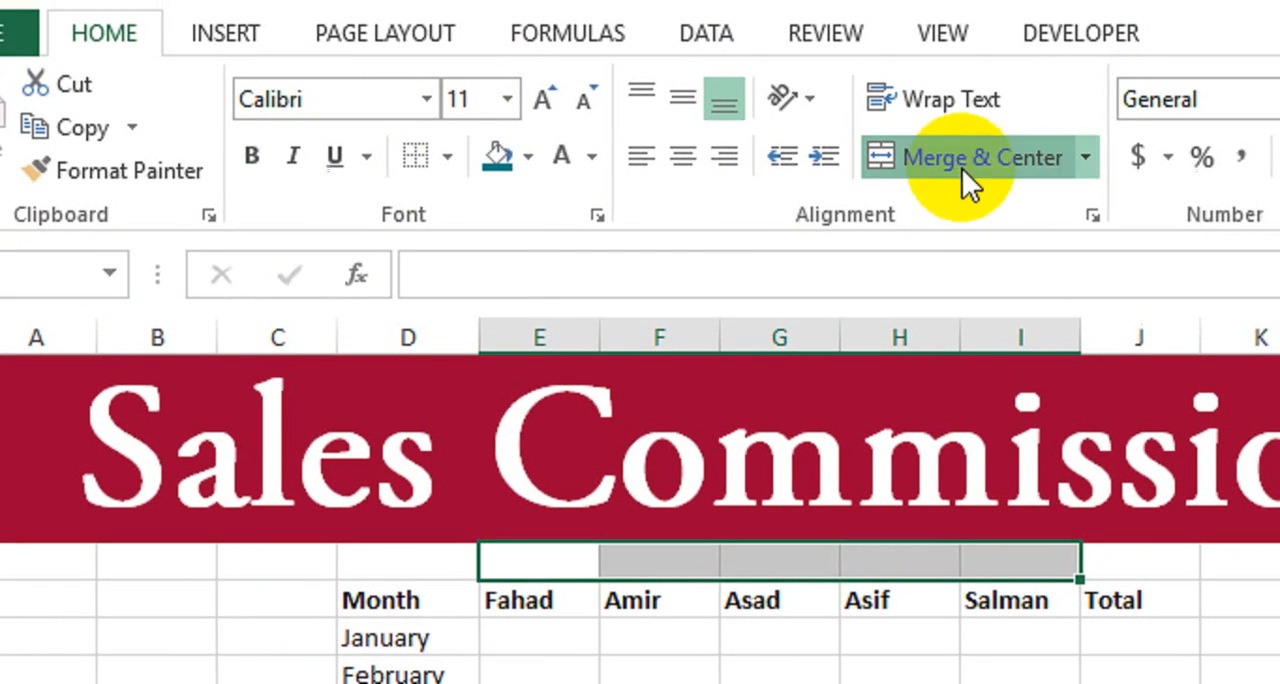
pyautogui.click(962, 70)
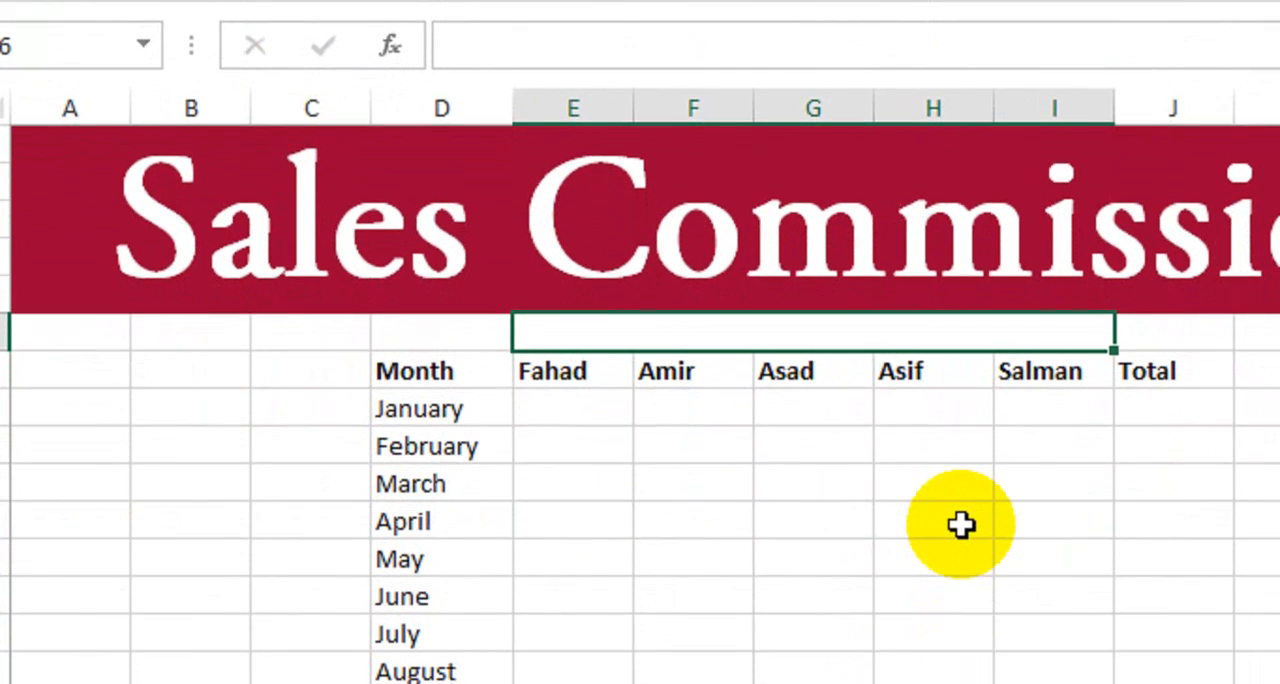
pyautogui.write('Name')
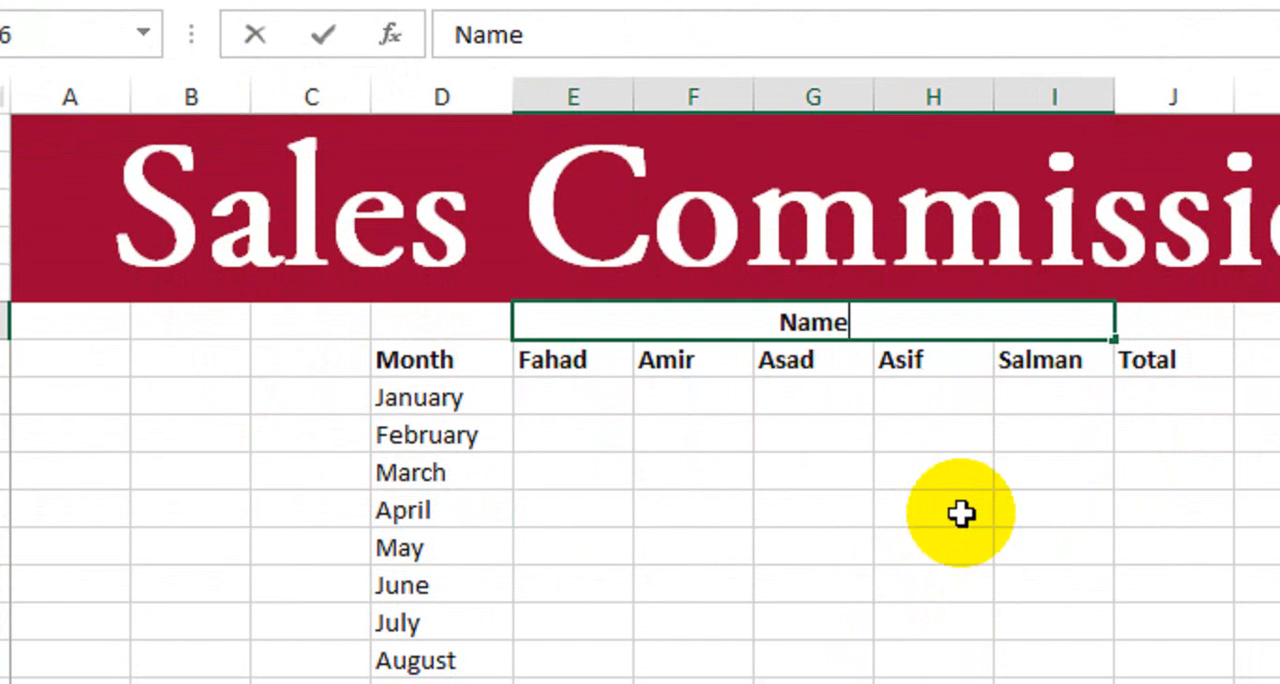
pyautogui.press('Return')
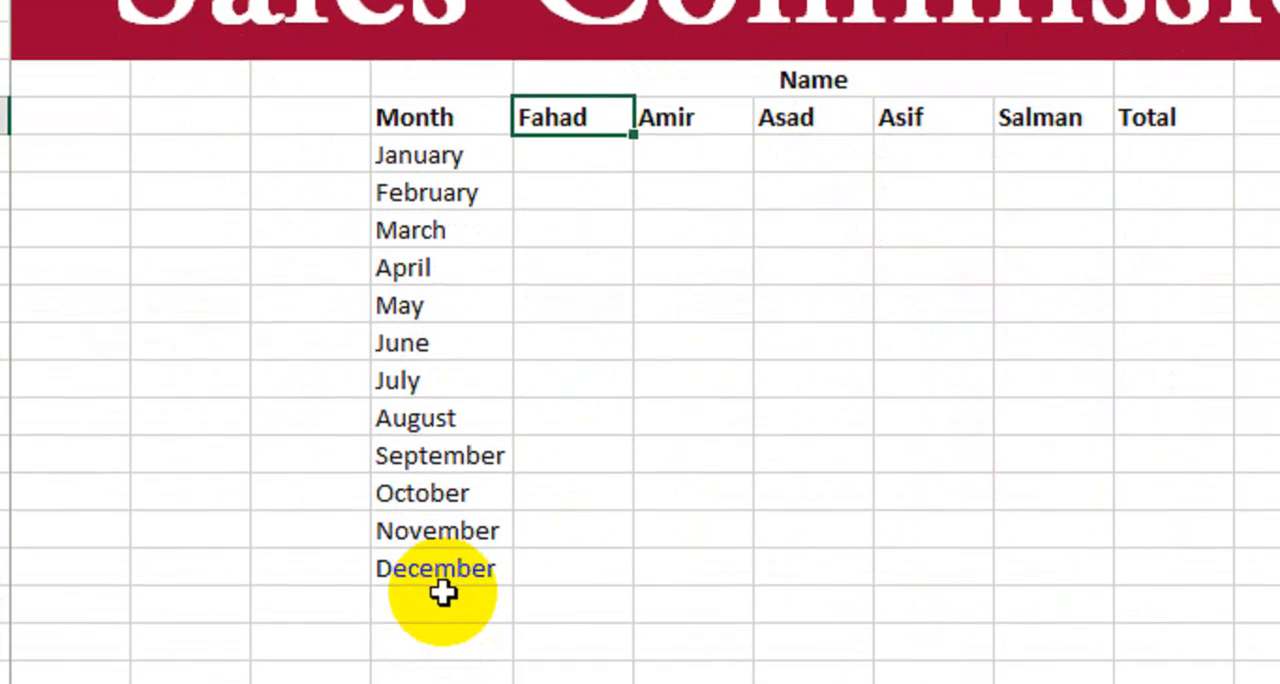
# - Add the row labels "Total" and "Commission" below December in column D and autofit the column's width
pyautogui.click(443, 537)
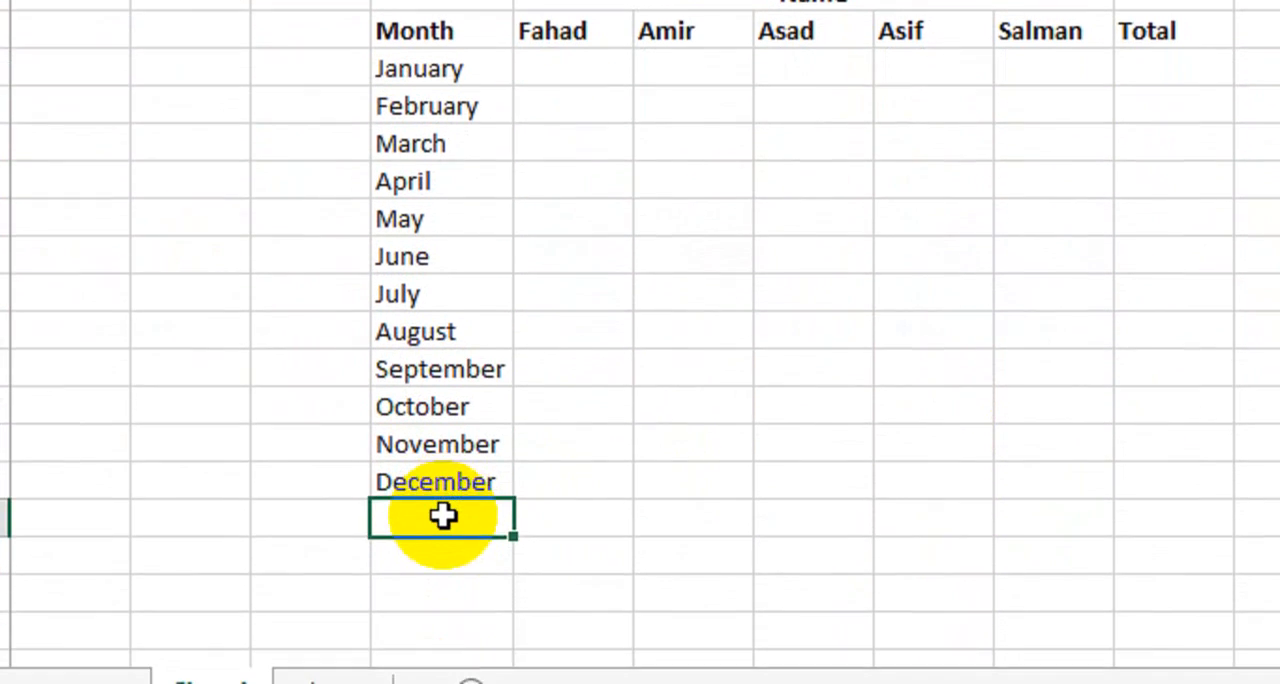
pyautogui.write('Total')
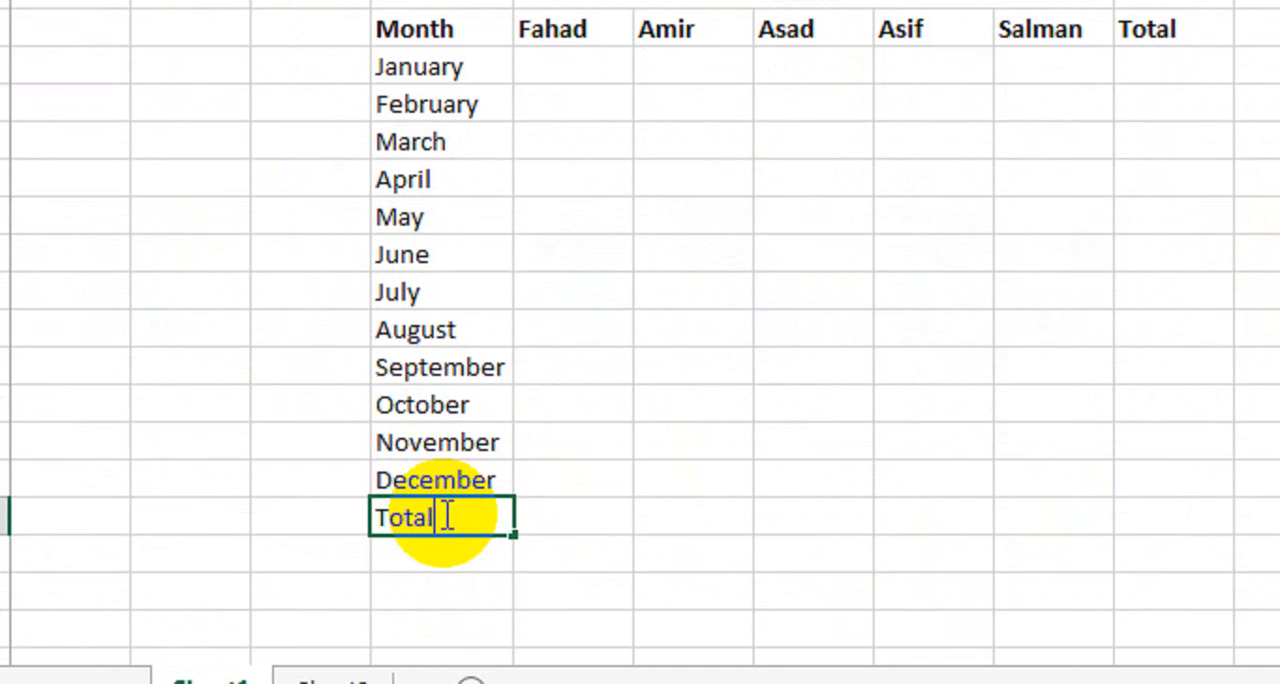
pyautogui.press('Return')
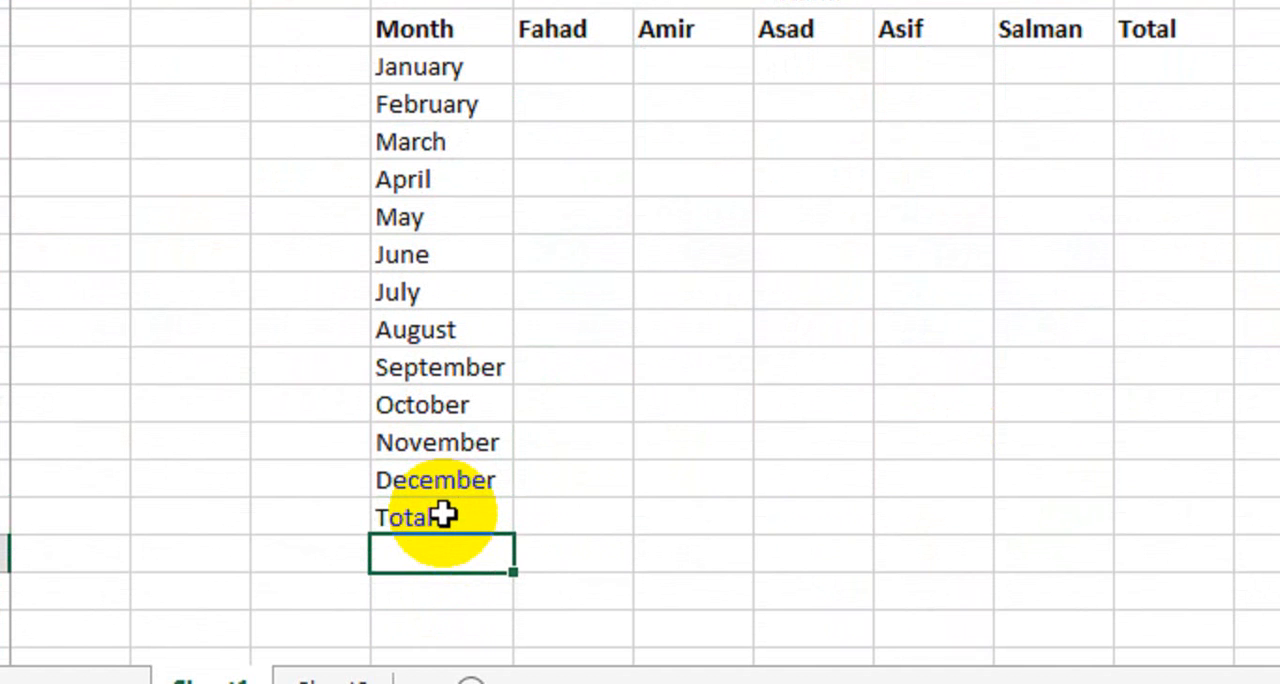
pyautogui.write('Commission')
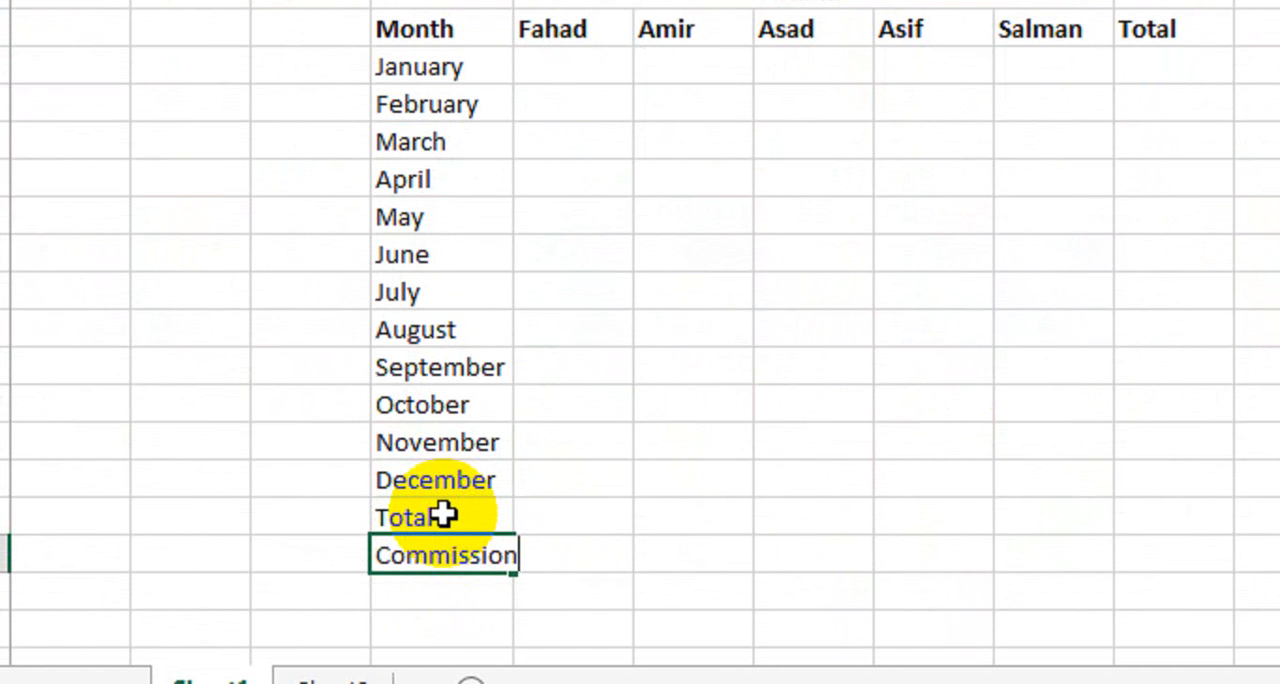
pyautogui.press('Return')
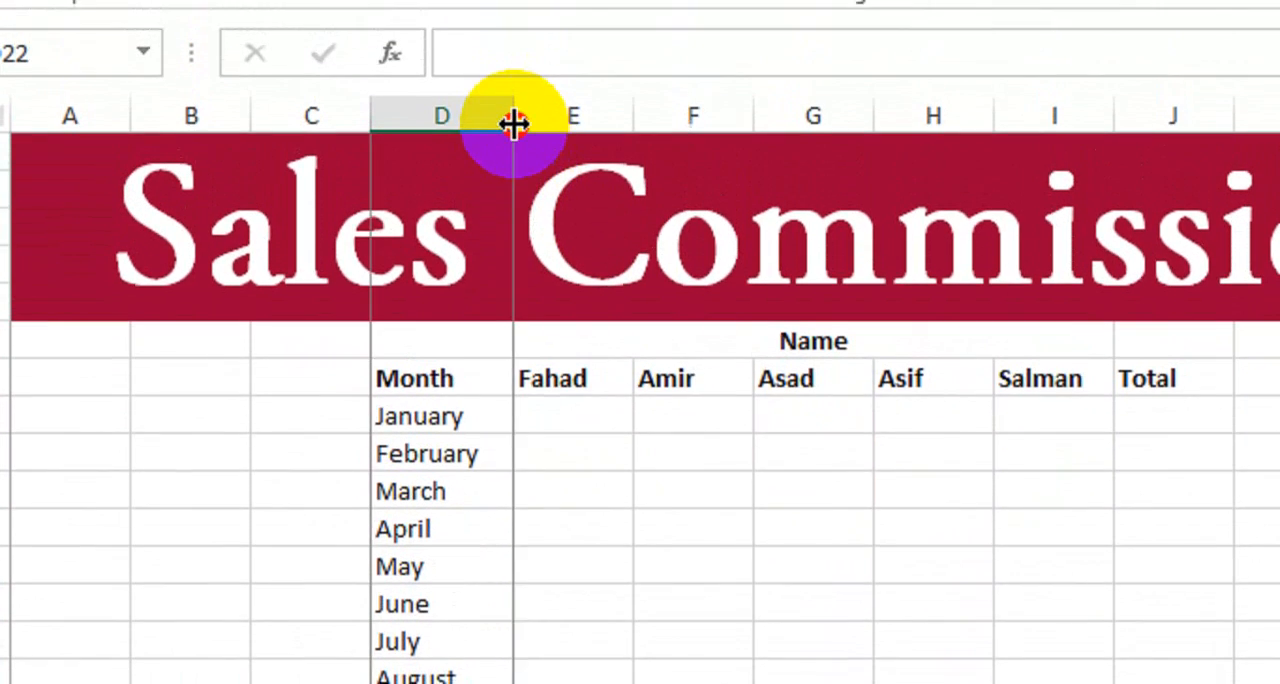
pyautogui.doubleClick(513, 123)
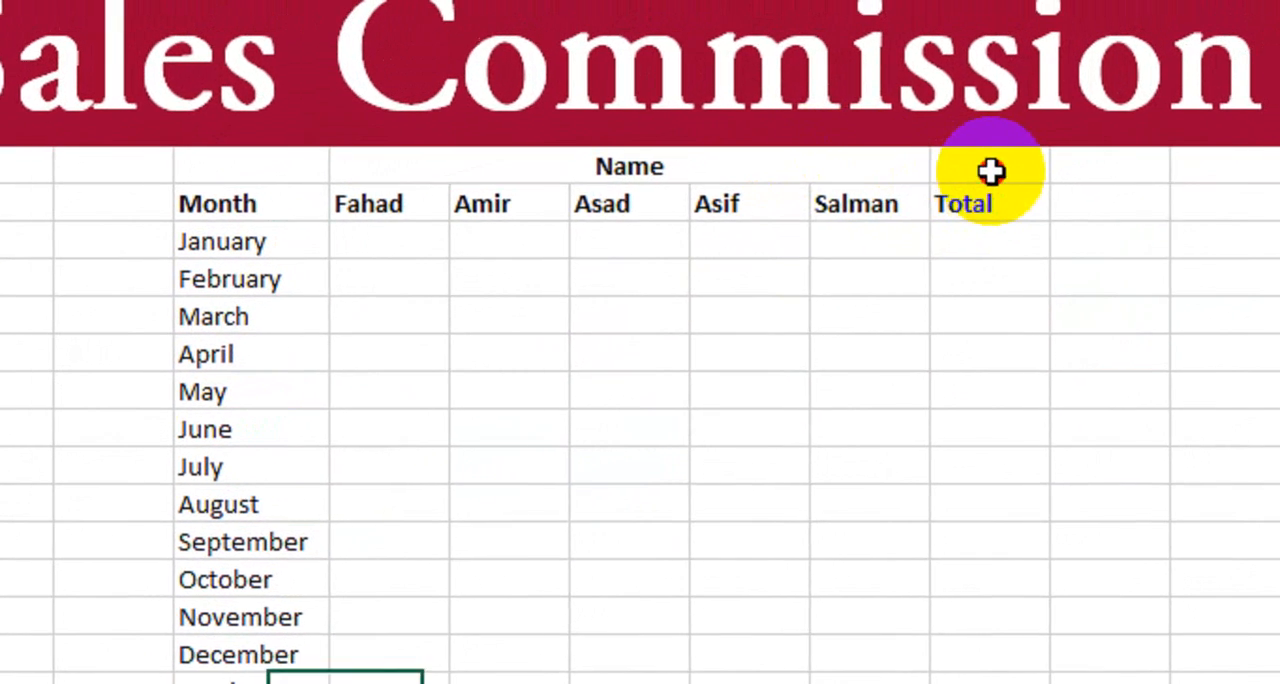
# - Enter a bold "Target" label in J6 above the Total header, with the value 2000 in K6
pyautogui.click(1020, 140)
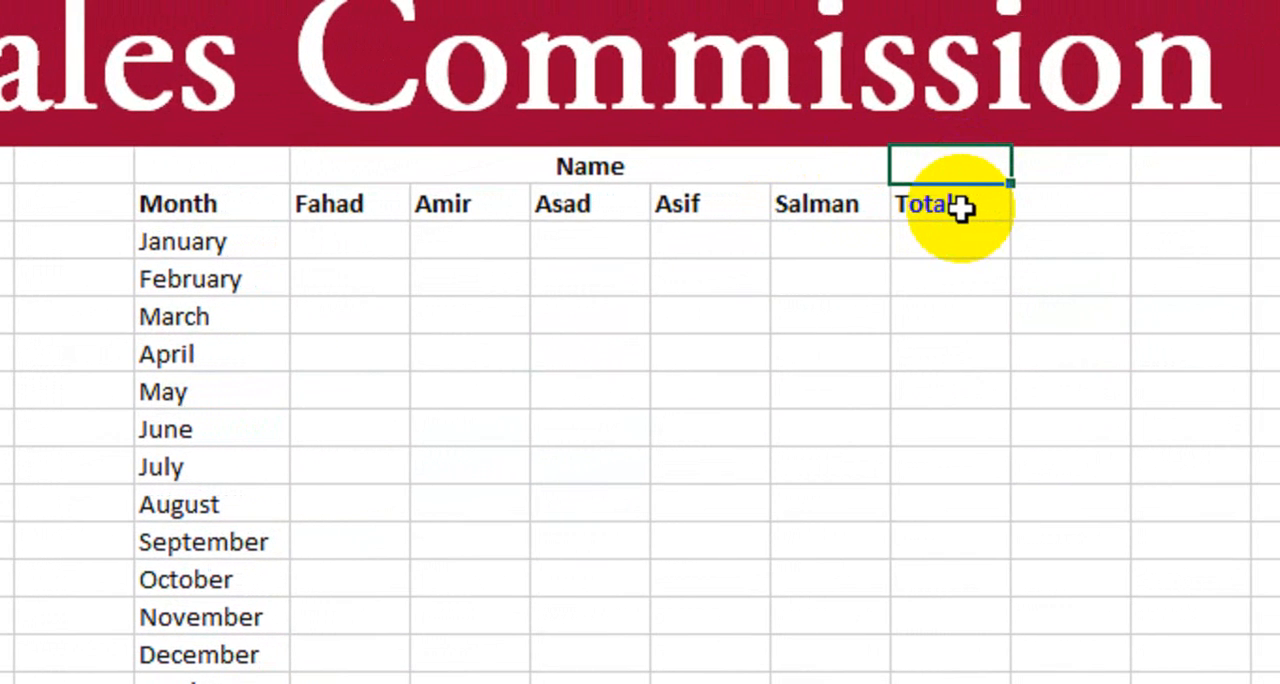
pyautogui.write('Target')
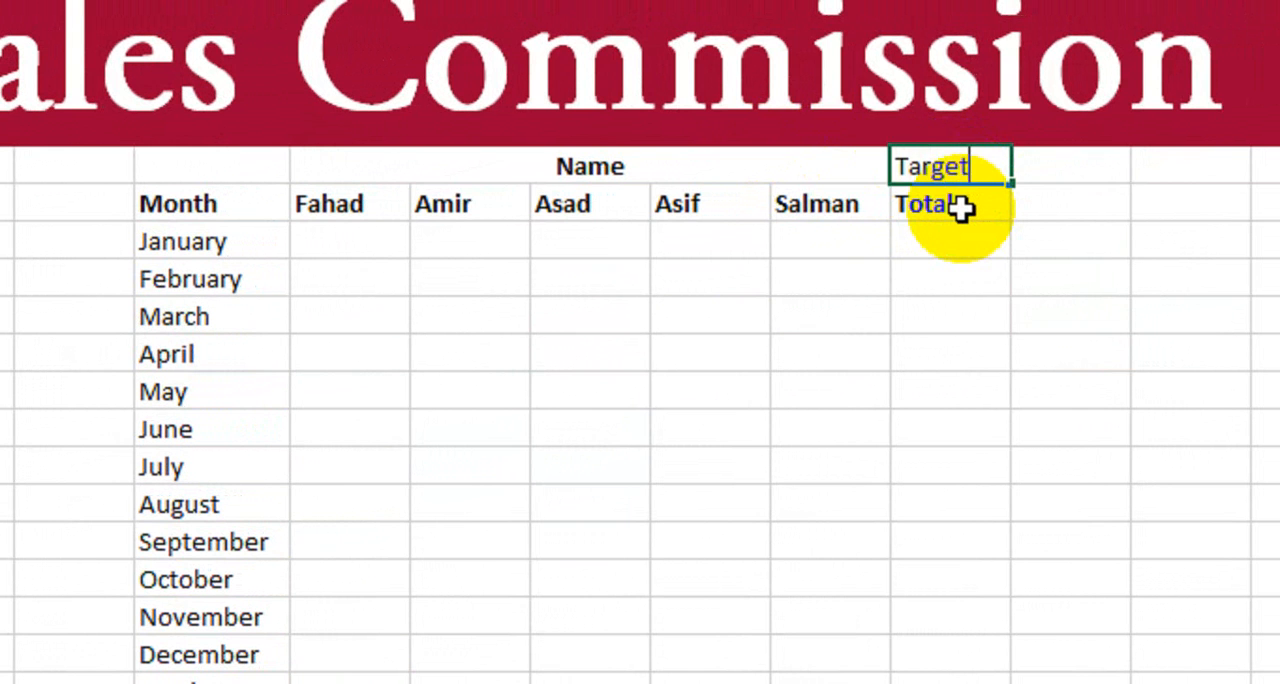
pyautogui.press('Tab')
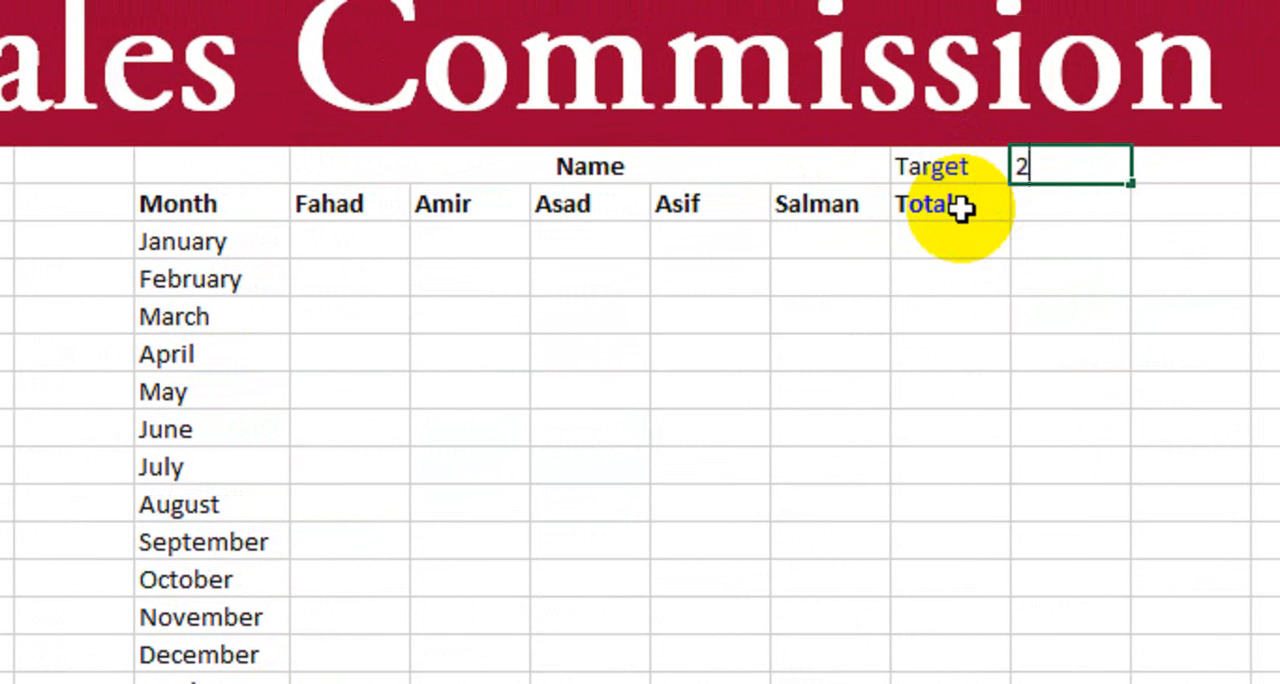
pyautogui.write('2000')
pyautogui.click(960, 207)
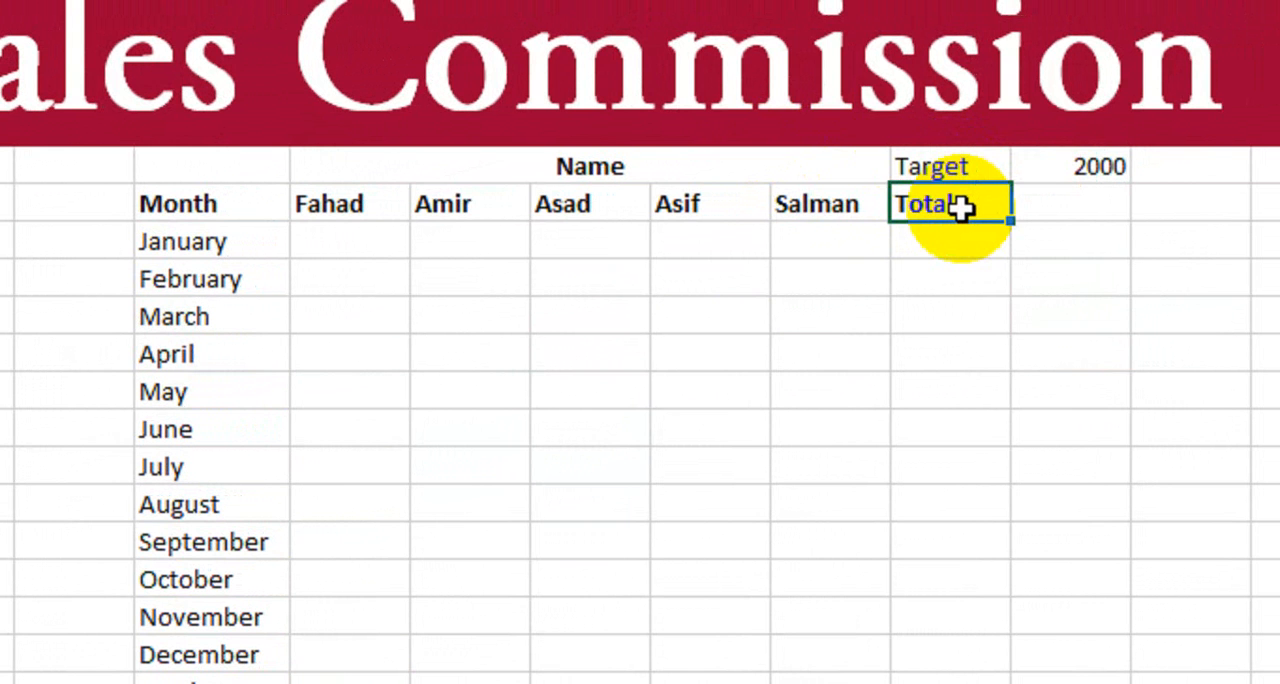
pyautogui.click(950, 165)
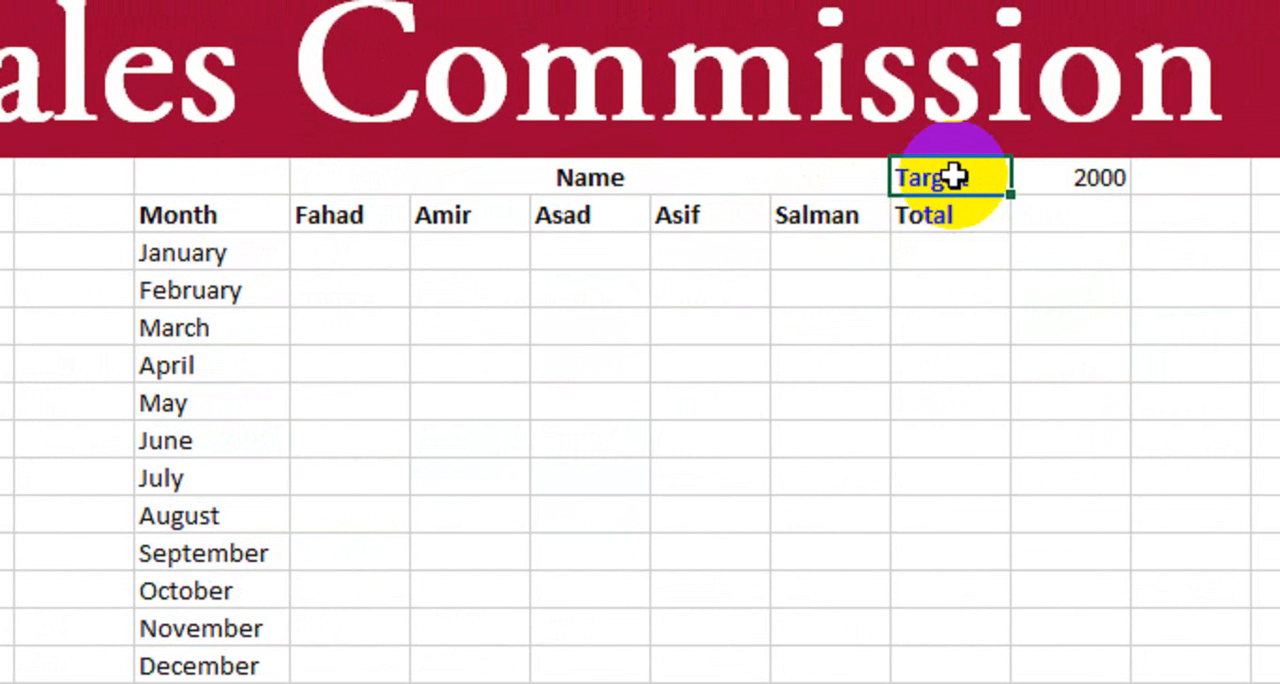
# - Apply all borders to the table range D7:J19, from the Month header through the December row
pyautogui.click(934, 300)
pyautogui.moveTo(235, 214); pyautogui.dragTo(989, 497)
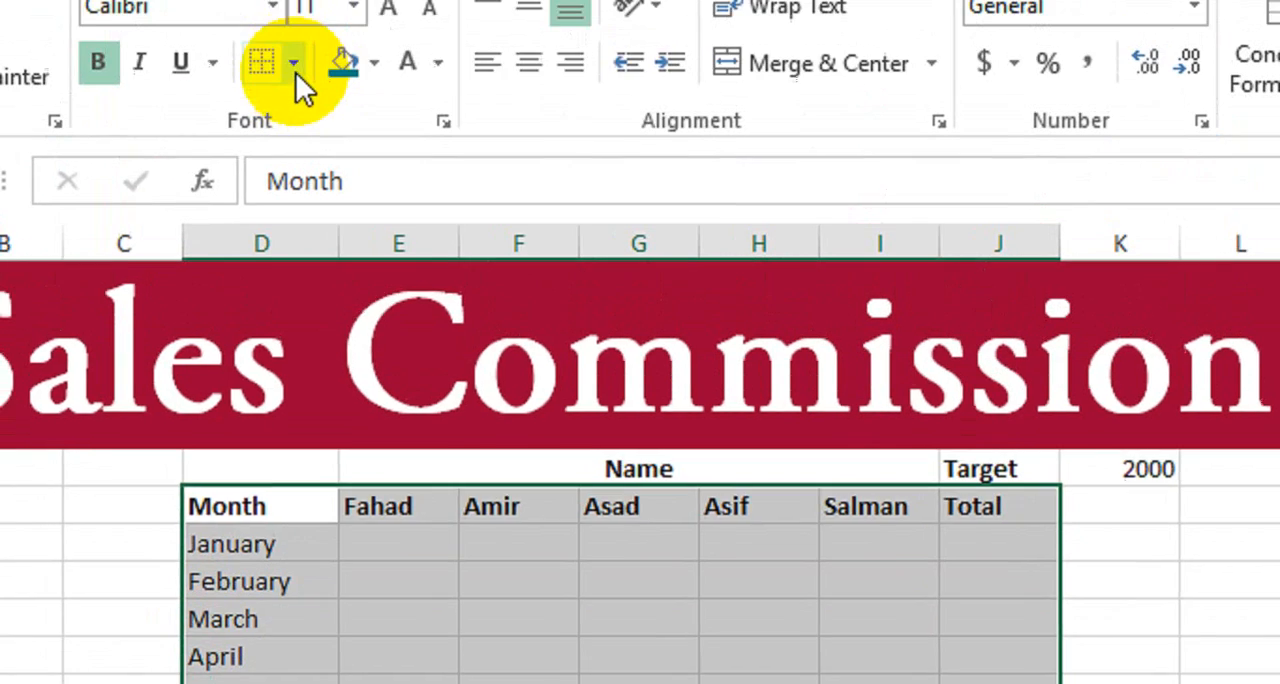
pyautogui.click(295, 62)
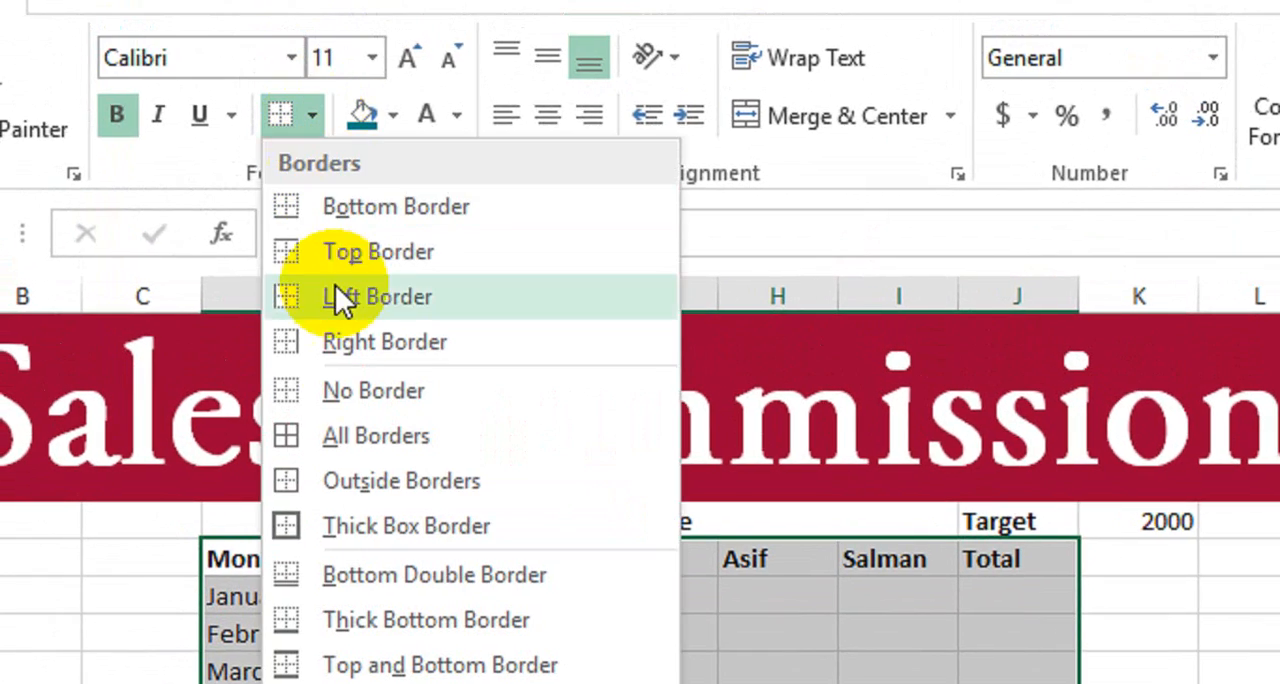
pyautogui.click(372, 448)
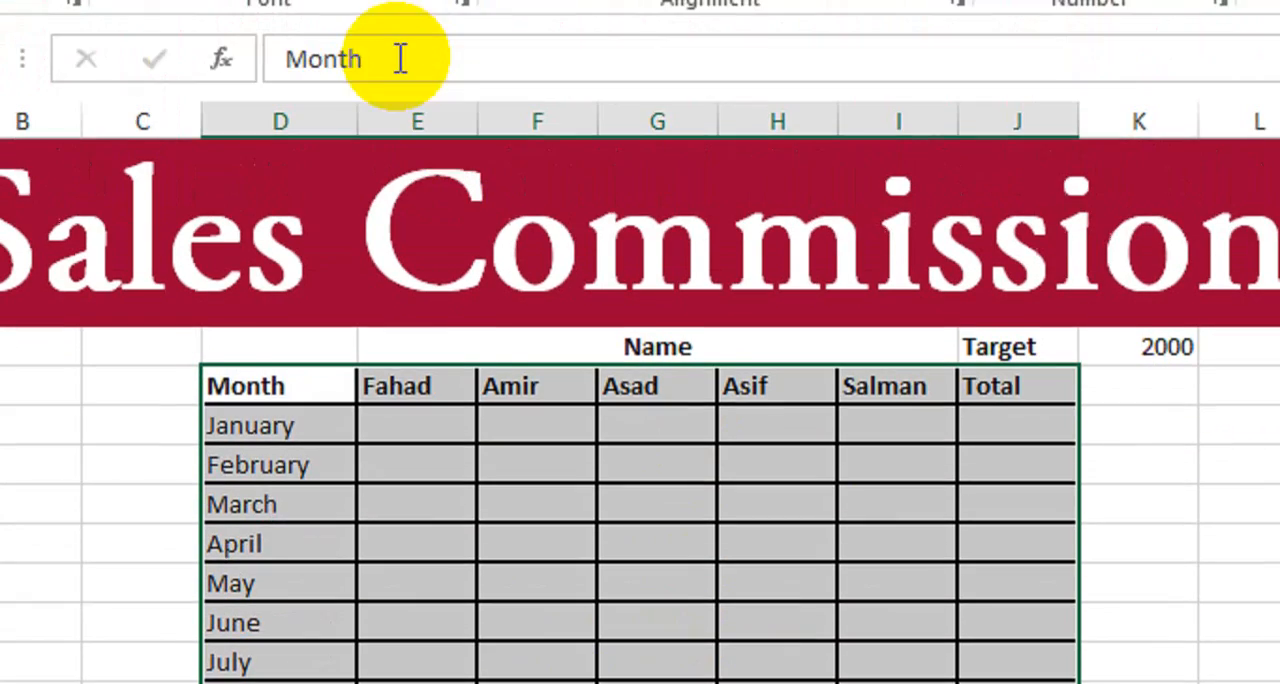
pyautogui.click(500, 648)
# - Set the border line style to a thin solid line and apply all borders to the table range D7:J19
pyautogui.moveTo(346, 422); pyautogui.dragTo(965, 683)
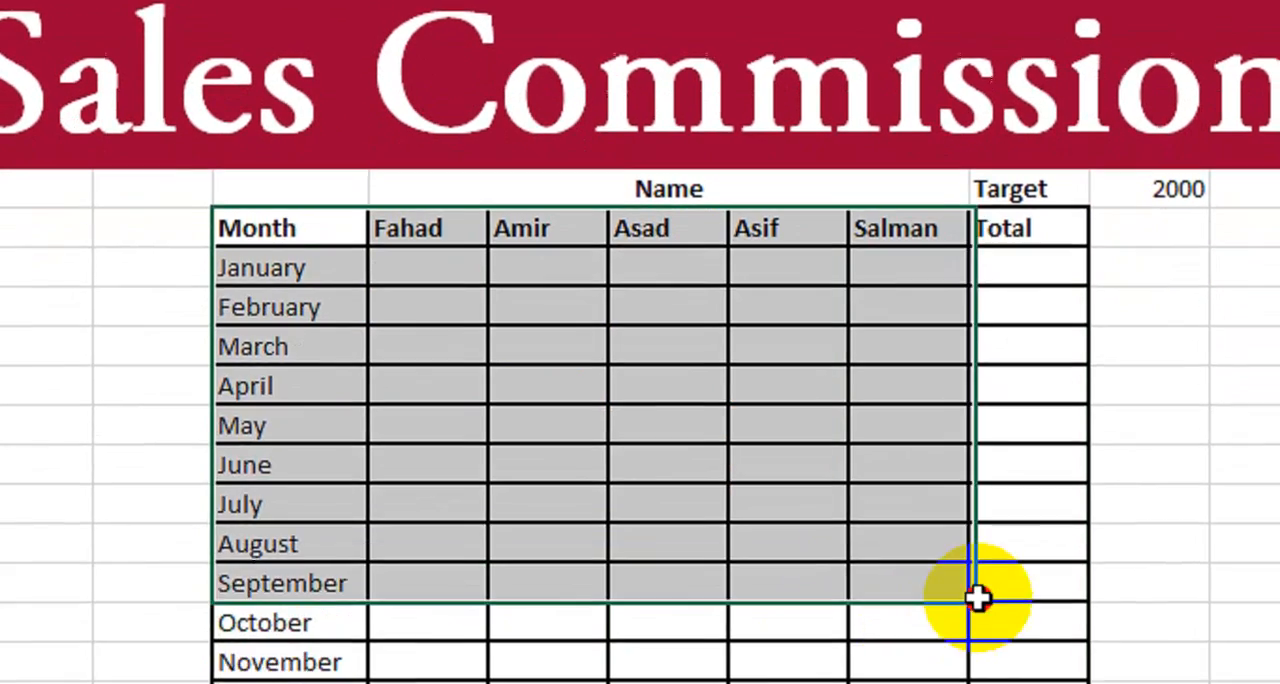
pyautogui.moveTo(977, 597); pyautogui.dragTo(1030, 683)
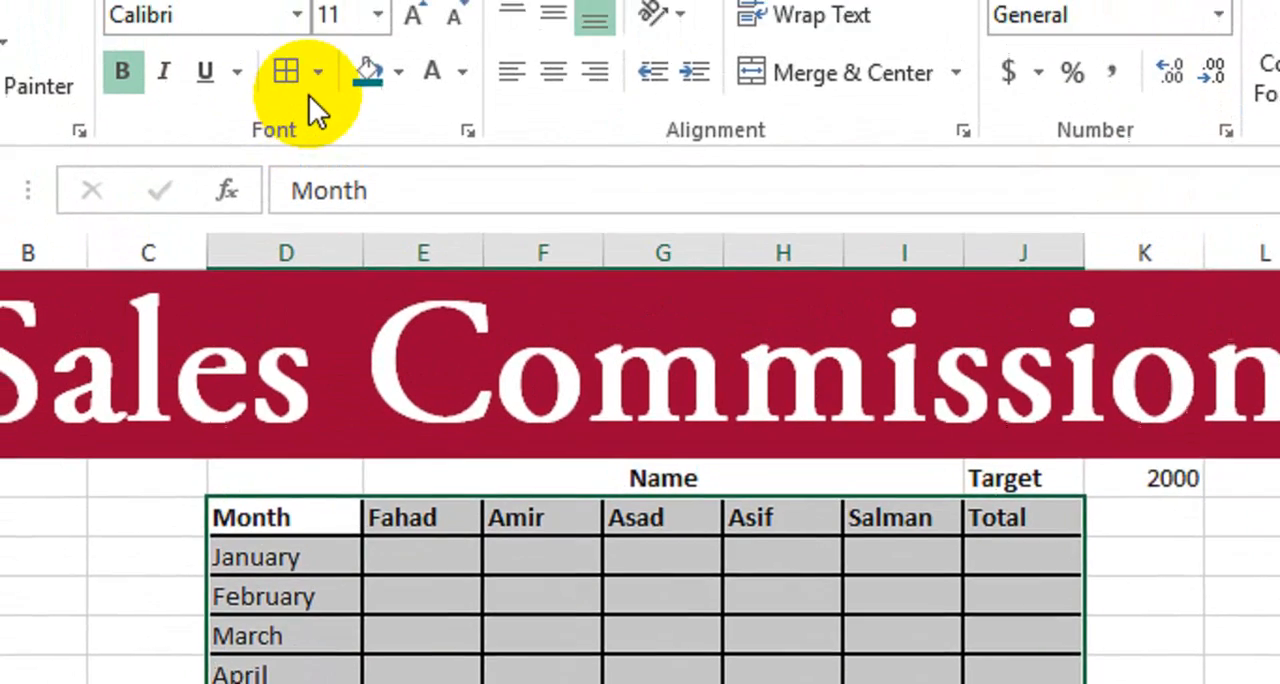
pyautogui.click(322, 0)
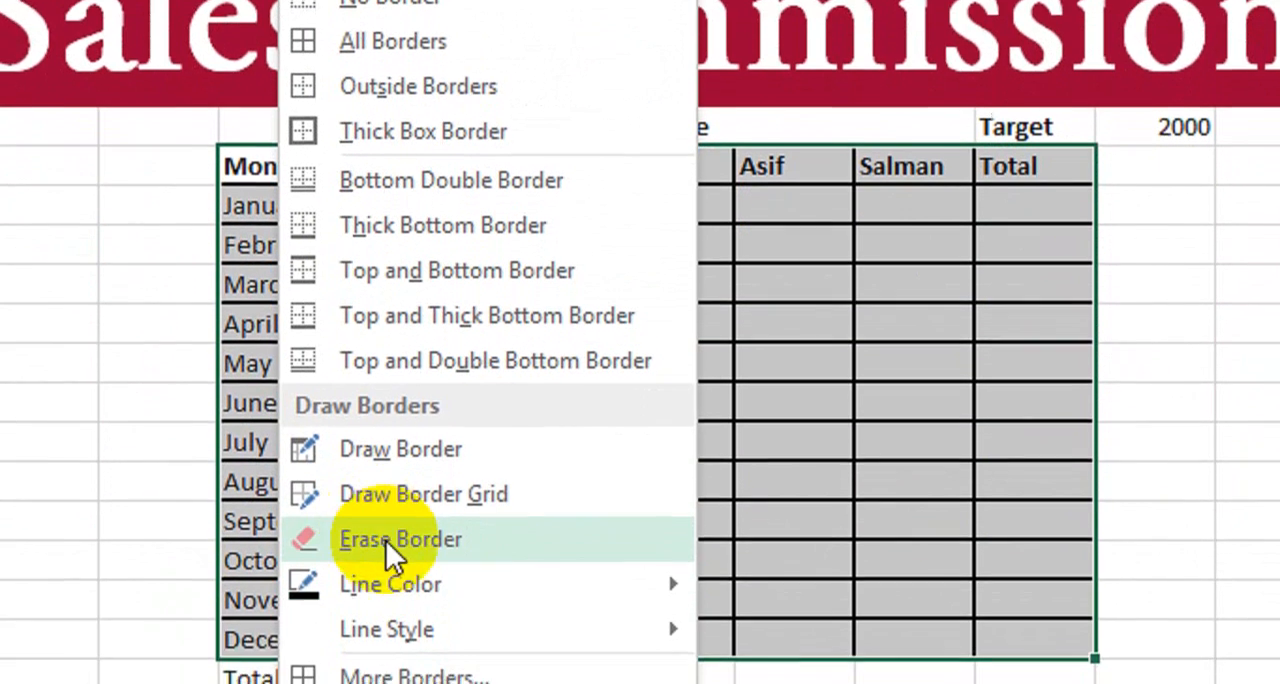
pyautogui.moveTo(405, 683)
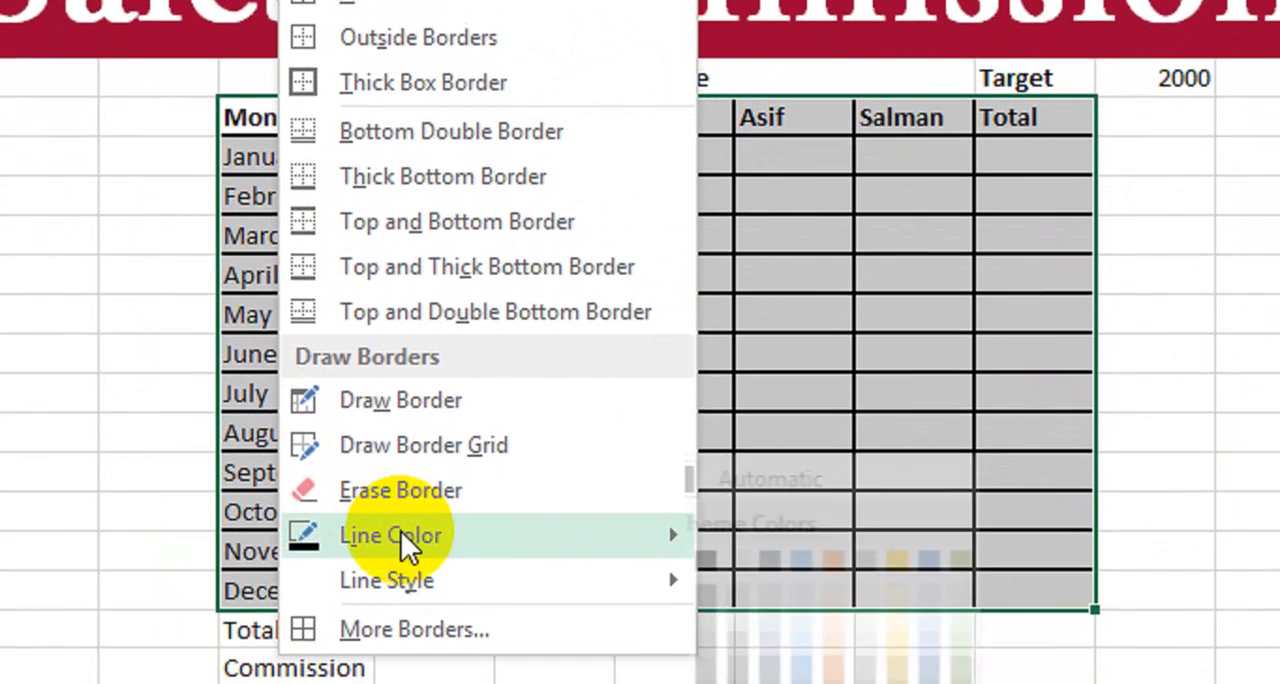
pyautogui.moveTo(440, 583)
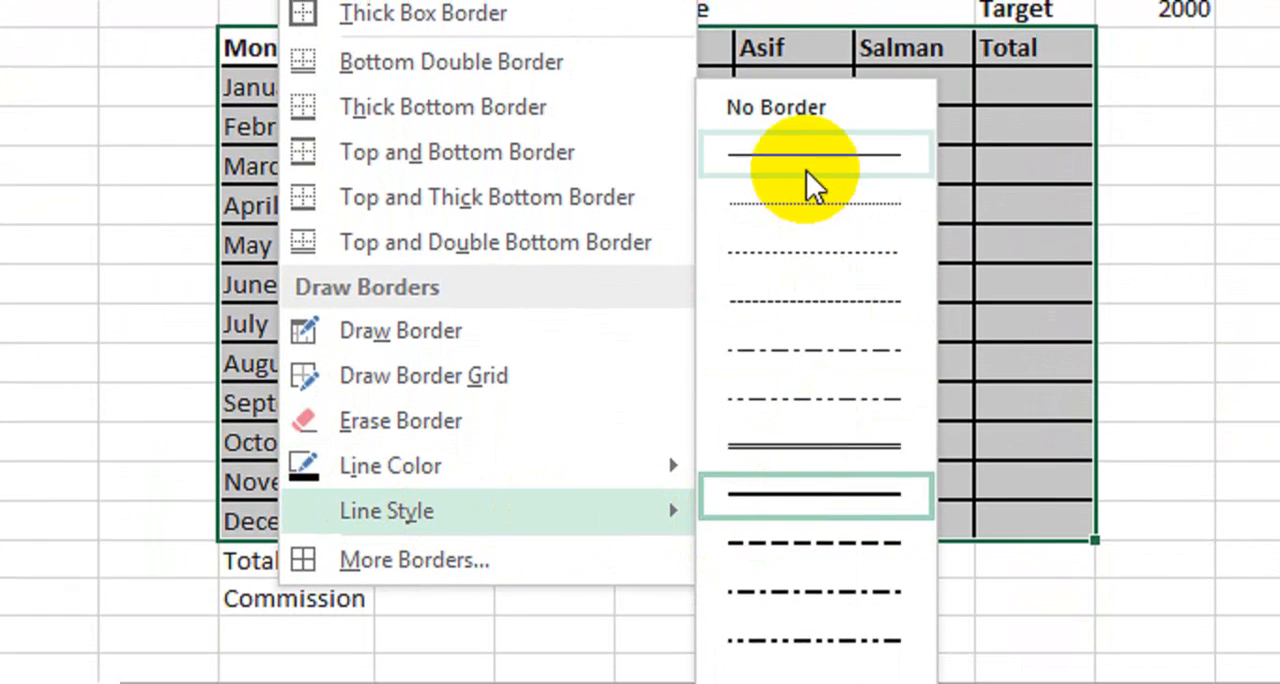
pyautogui.click(806, 172)
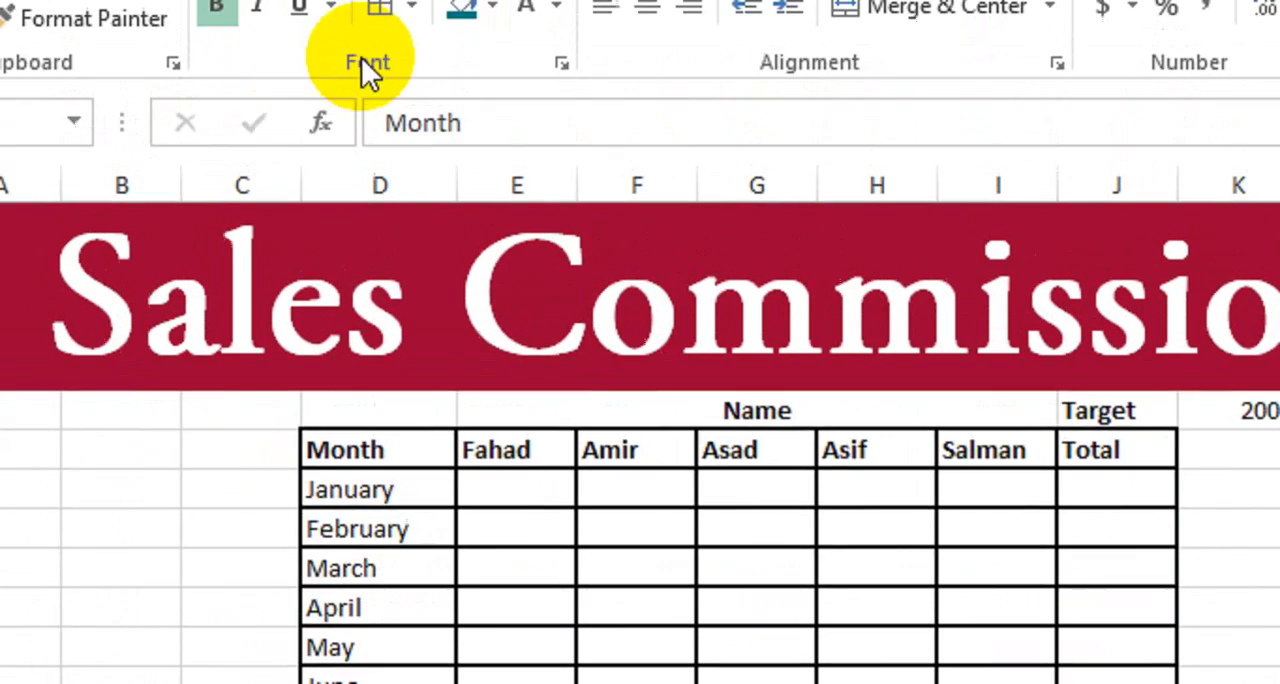
pyautogui.click(411, 8)
pyautogui.click(411, 354)
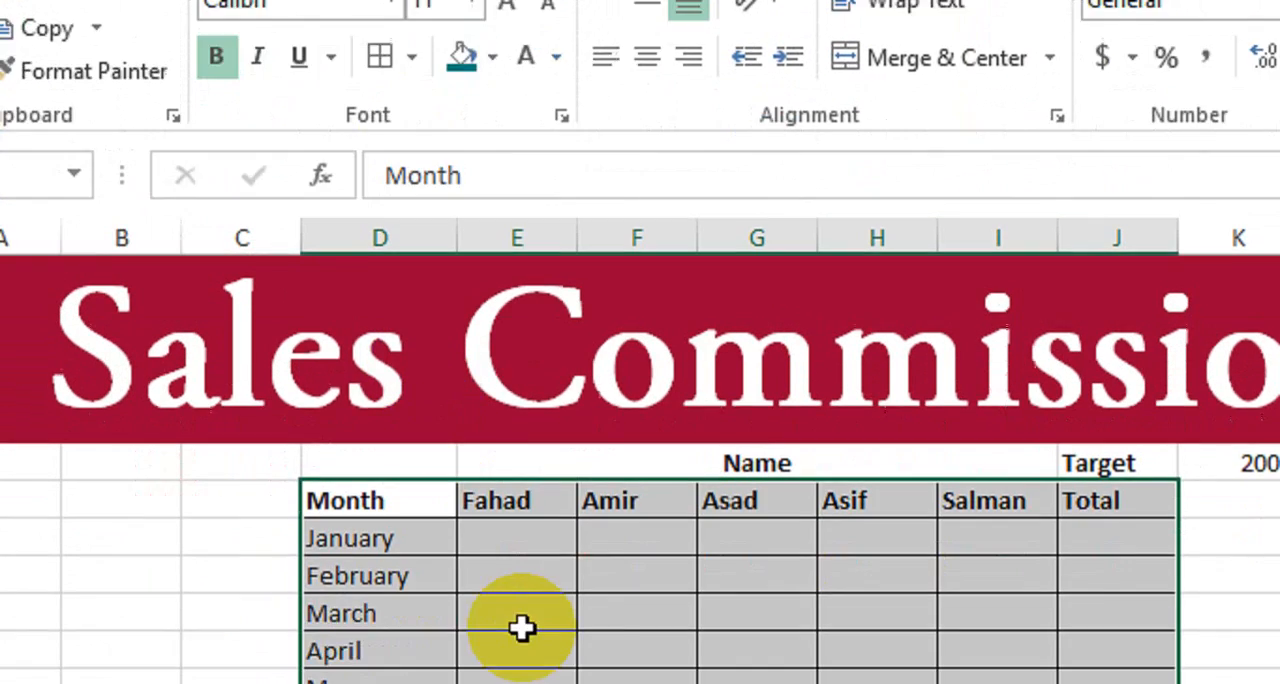
pyautogui.click(634, 530)
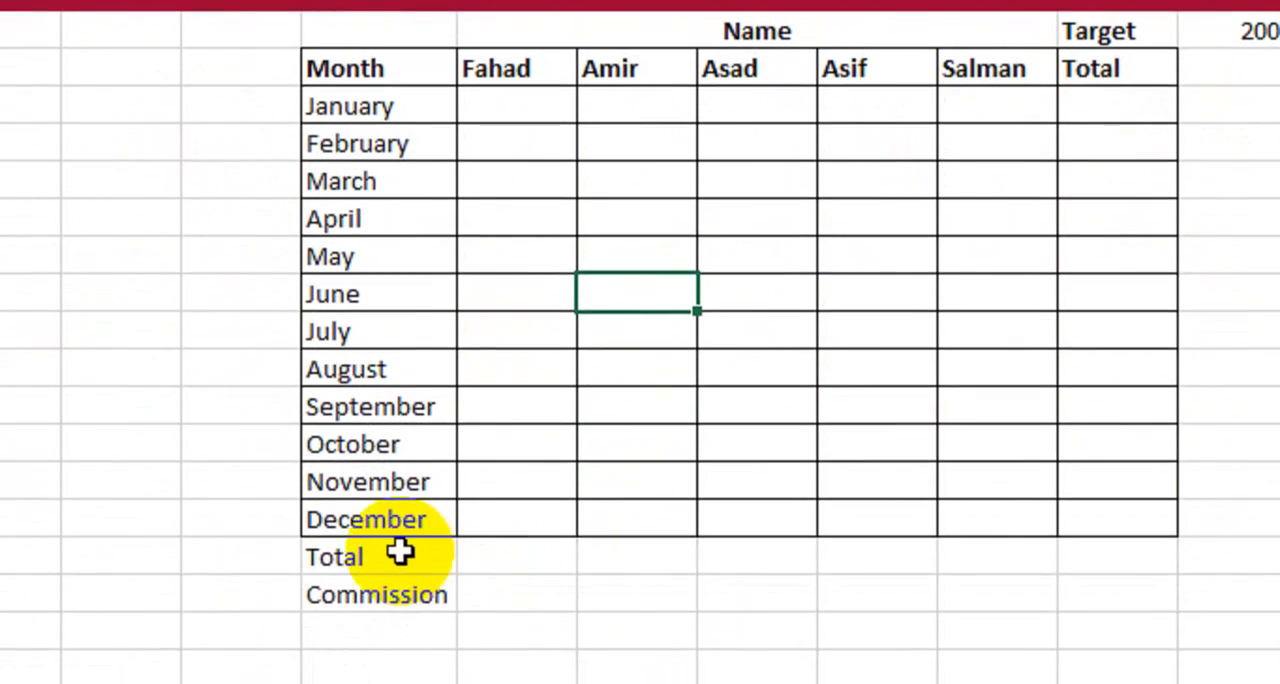
# - Outline the Total row and the Commission row in D20:J21 with separate thick solid borders and make both row labels bold
pyautogui.moveTo(388, 534); pyautogui.dragTo(1090, 554)
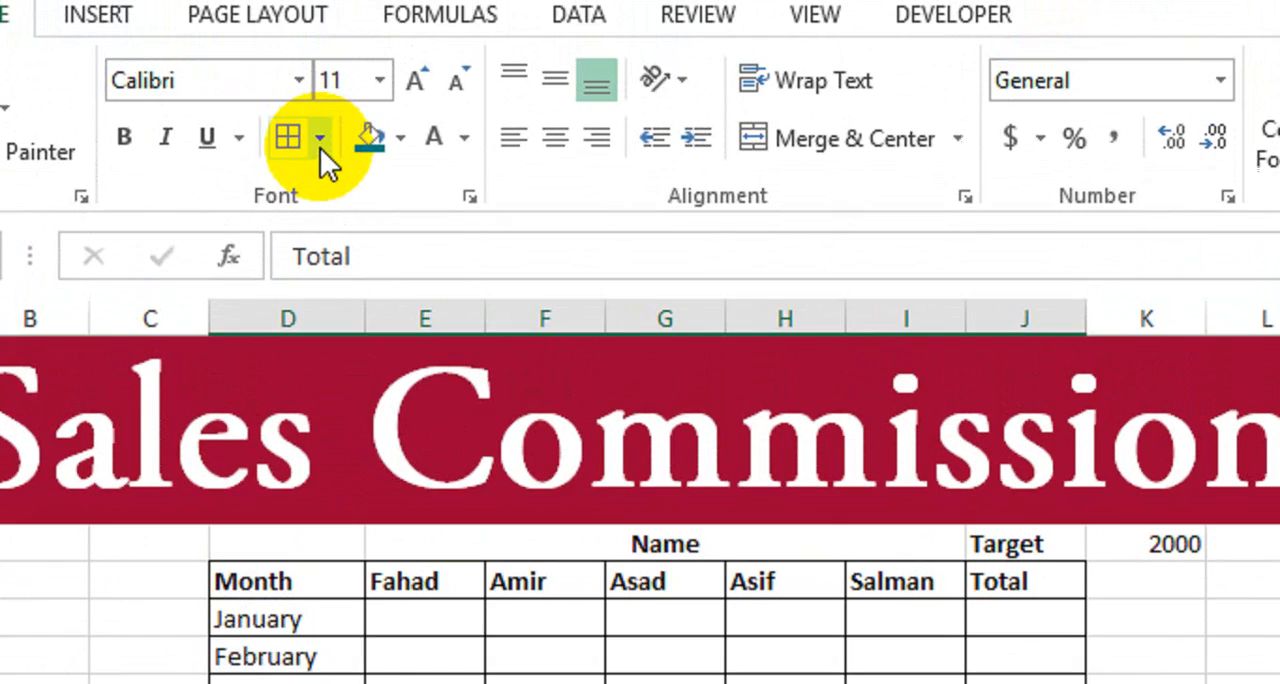
pyautogui.click(320, 165)
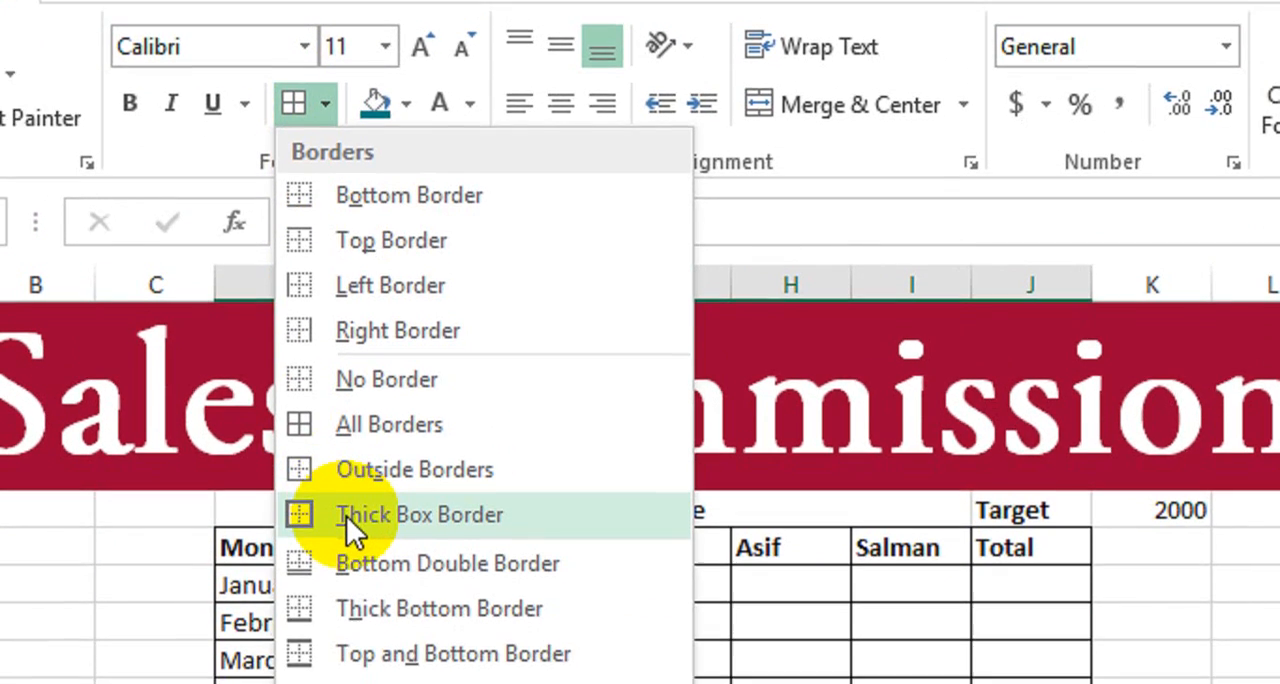
pyautogui.click(350, 574)
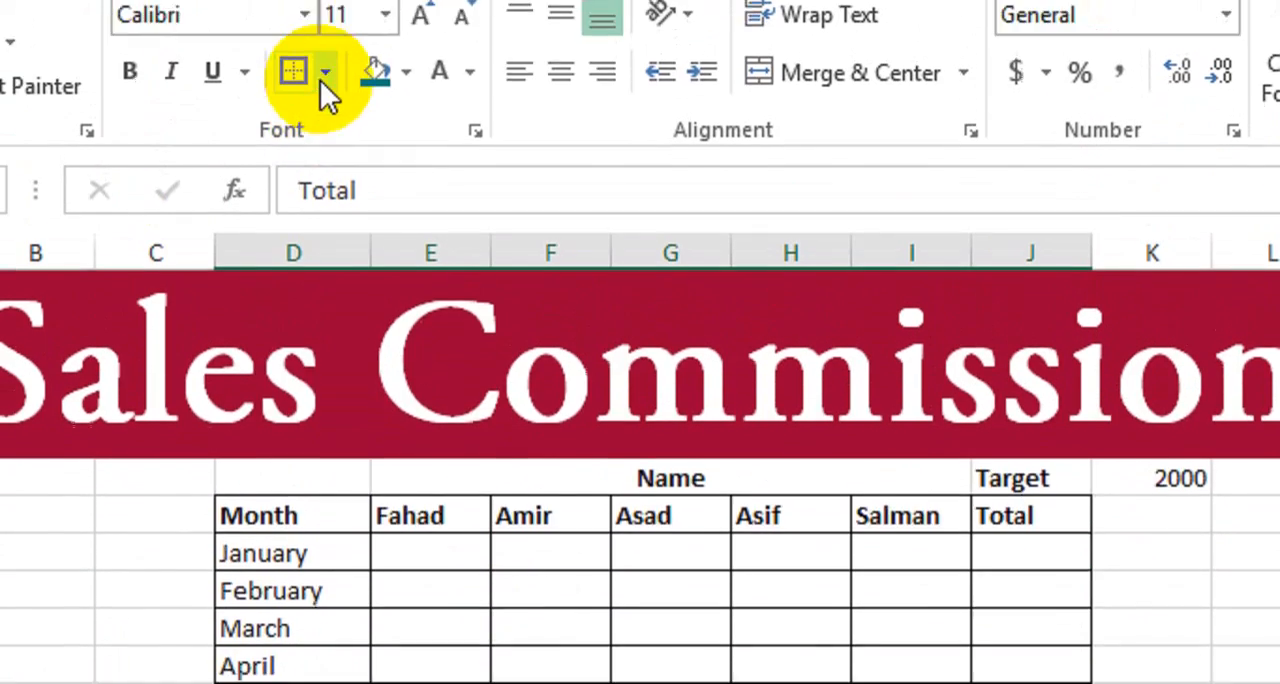
pyautogui.click(327, 84)
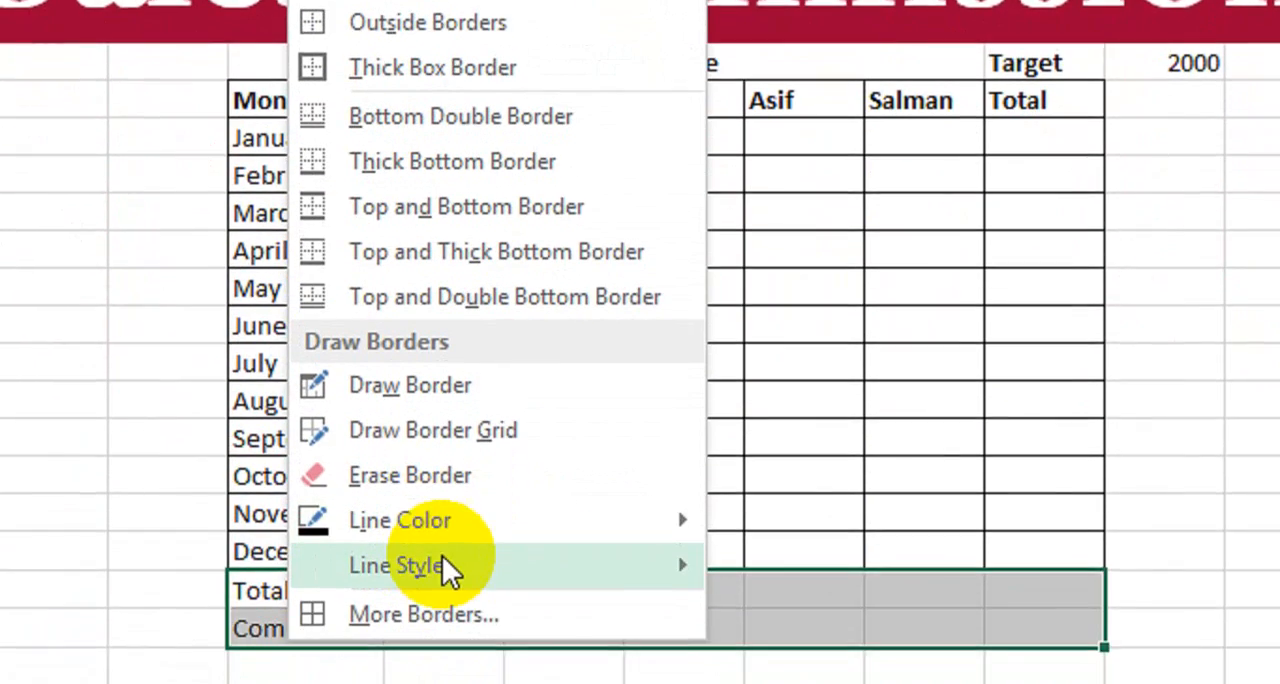
pyautogui.moveTo(440, 570)
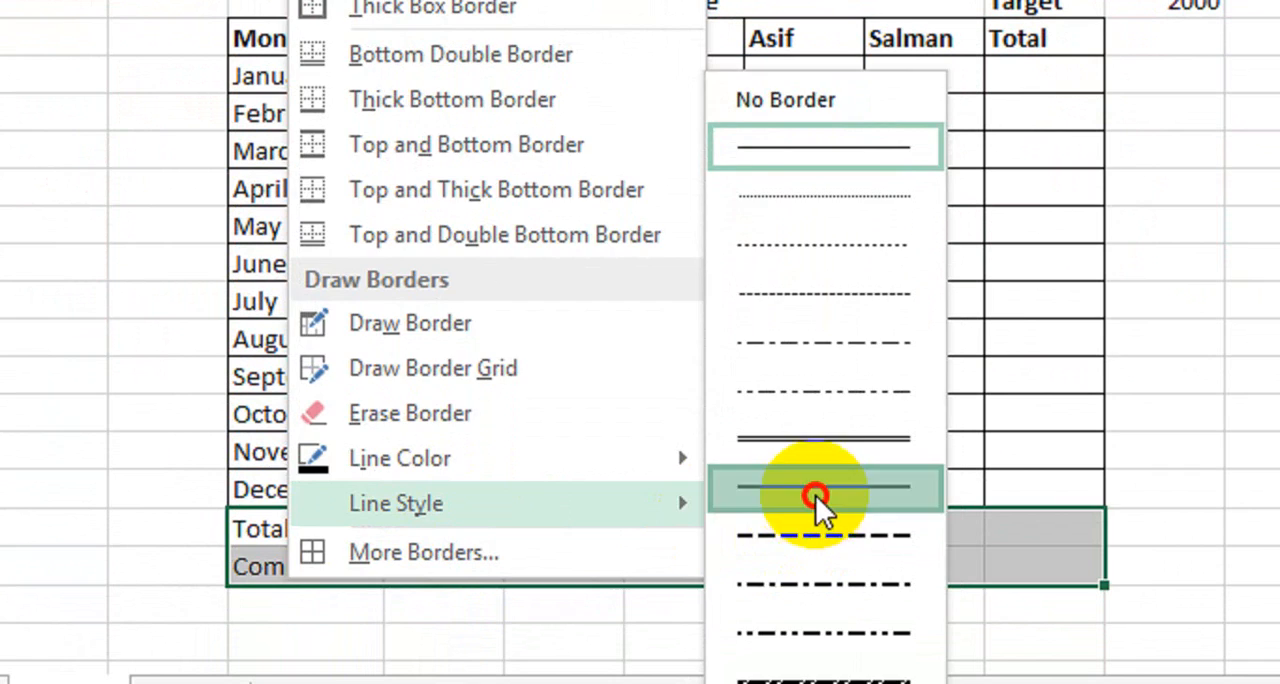
pyautogui.click(815, 494)
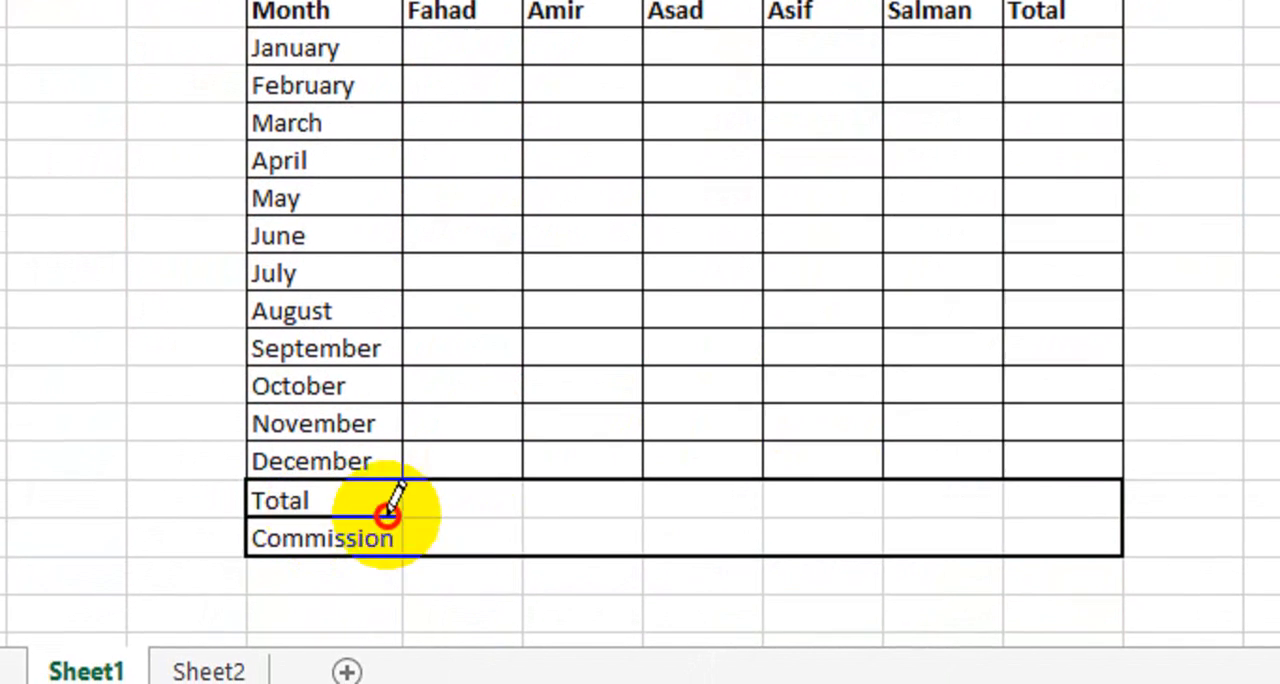
pyautogui.moveTo(388, 515); pyautogui.dragTo(1095, 515)
pyautogui.click(305, 34)
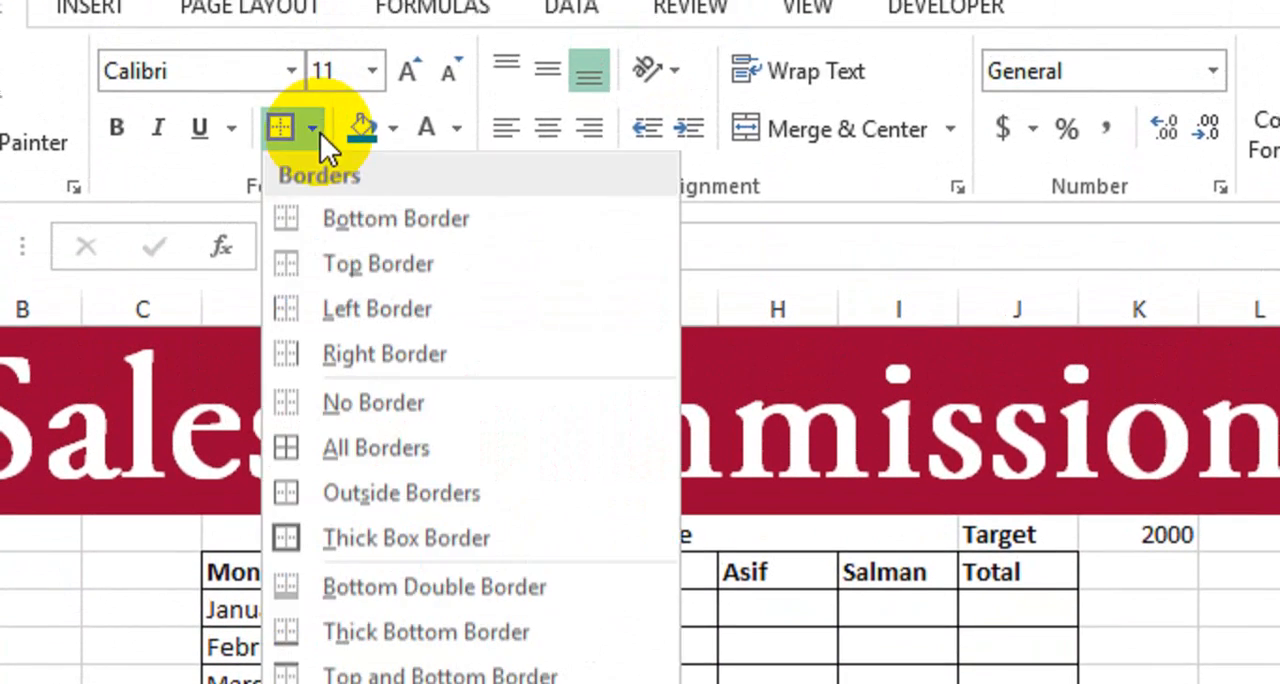
pyautogui.click(394, 683)
pyautogui.moveTo(283, 607); pyautogui.dragTo(272, 635)
pyautogui.hotkey('ctrl', 'b')
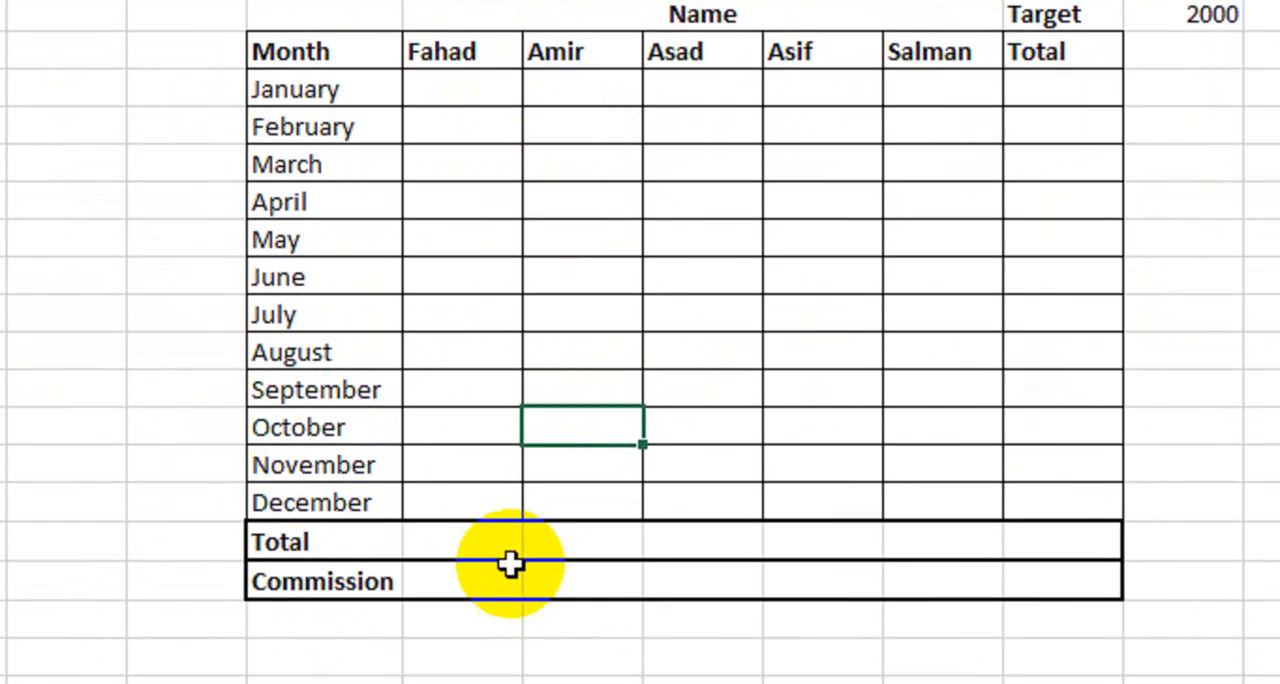
# - Set the font color of the Total row's value cells E20:J20 to standard green
pyautogui.moveTo(471, 550); pyautogui.dragTo(1047, 552)
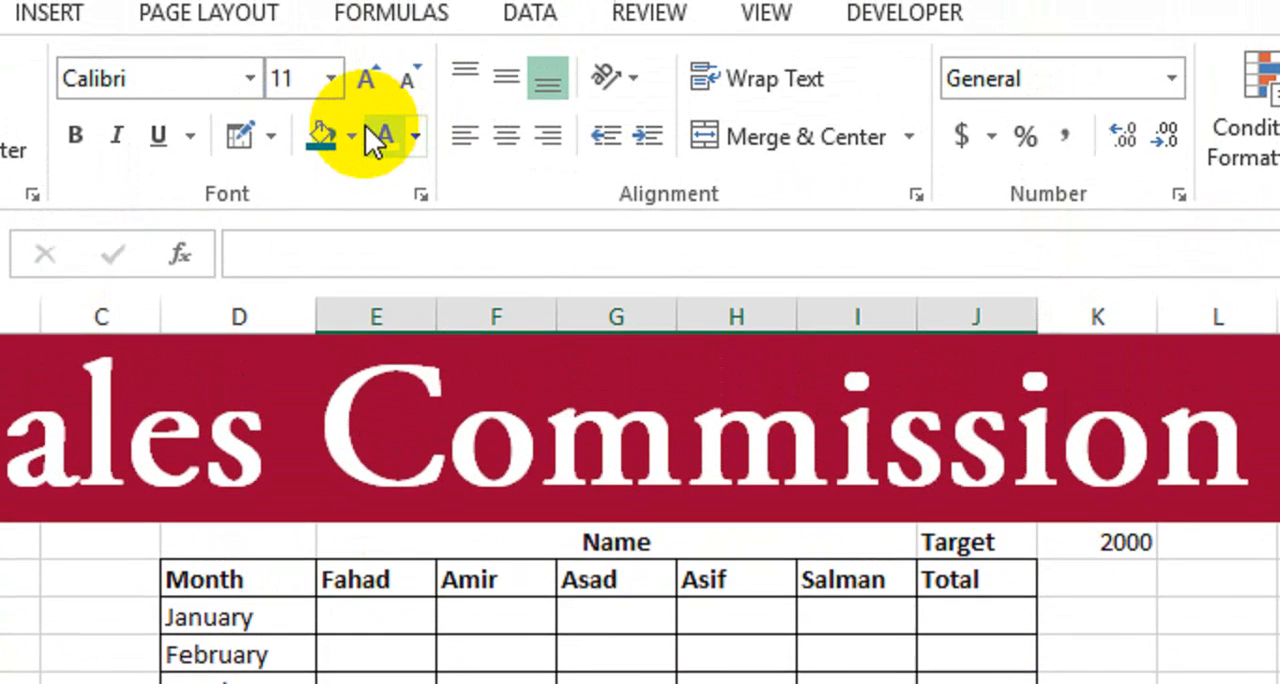
pyautogui.click(351, 165)
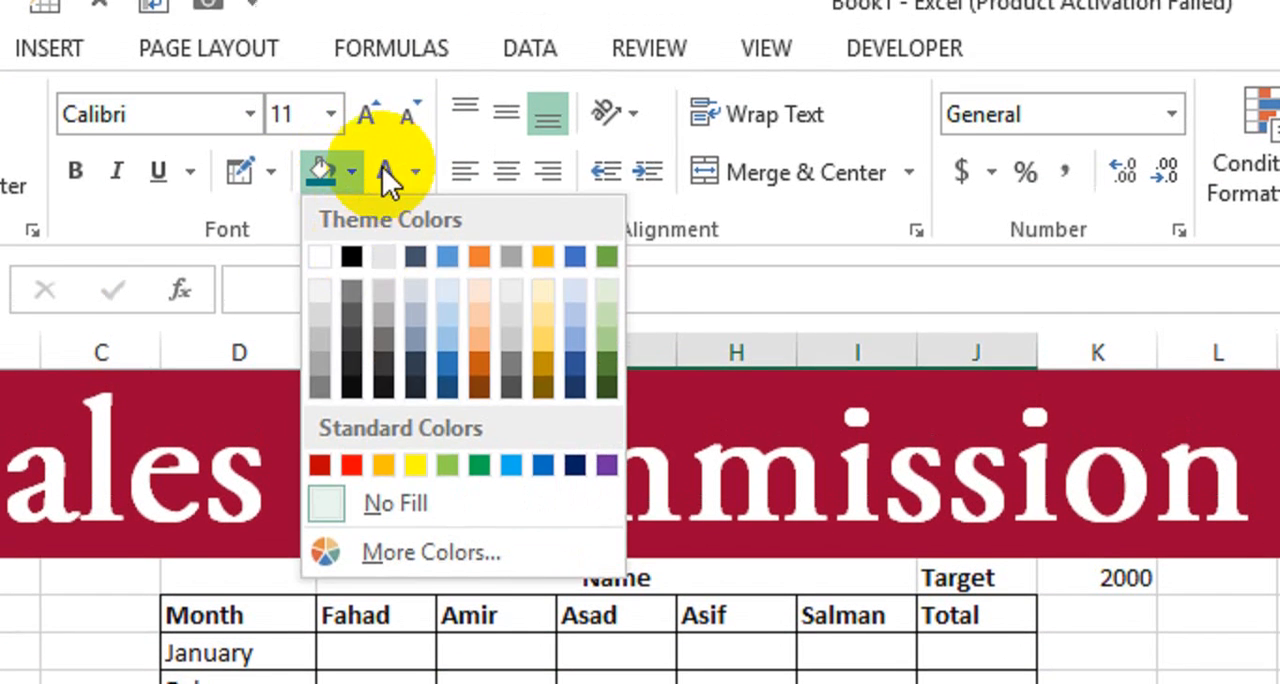
pyautogui.click(411, 172)
pyautogui.click(414, 172)
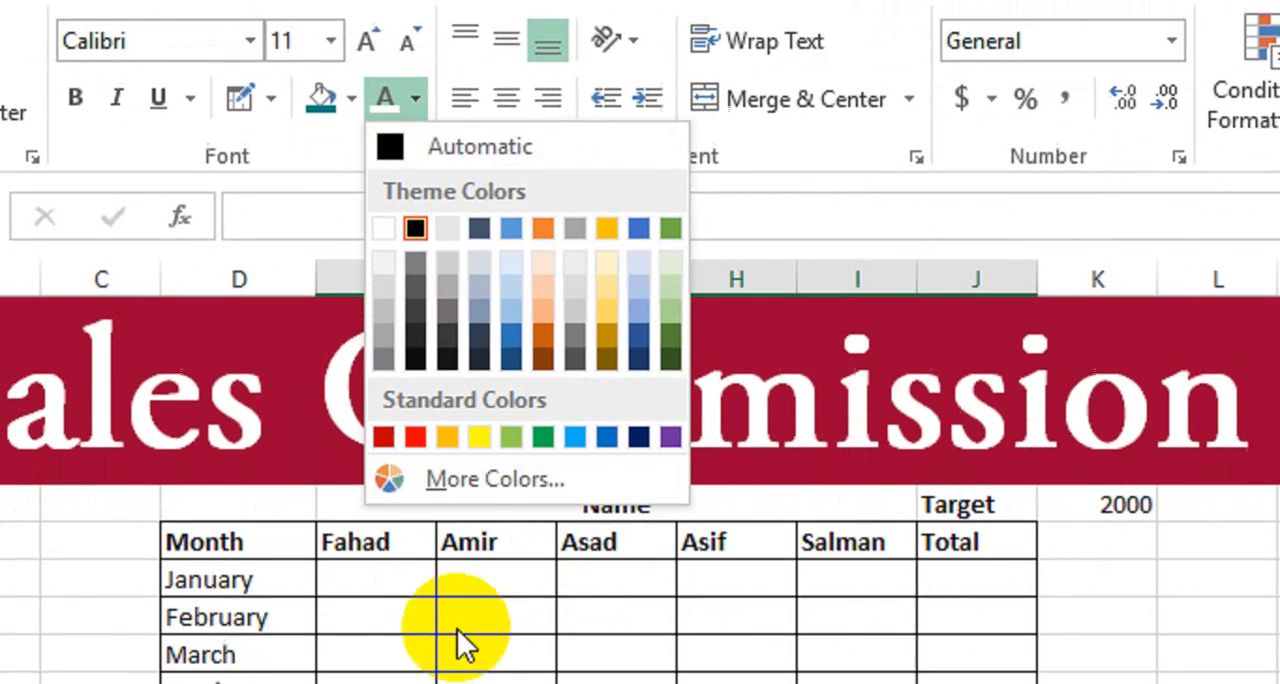
pyautogui.click(543, 436)
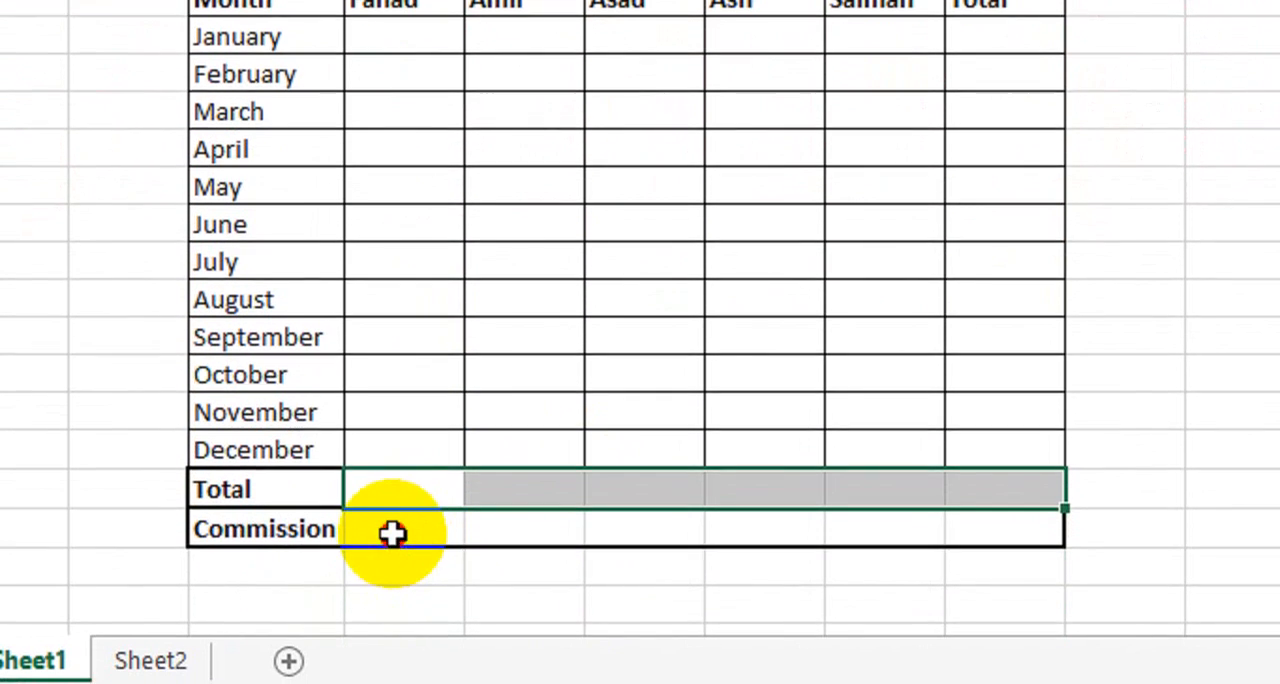
# - Set the font color of the Commission row's value cells E21:J21 to standard blue
pyautogui.moveTo(391, 531); pyautogui.dragTo(902, 513)
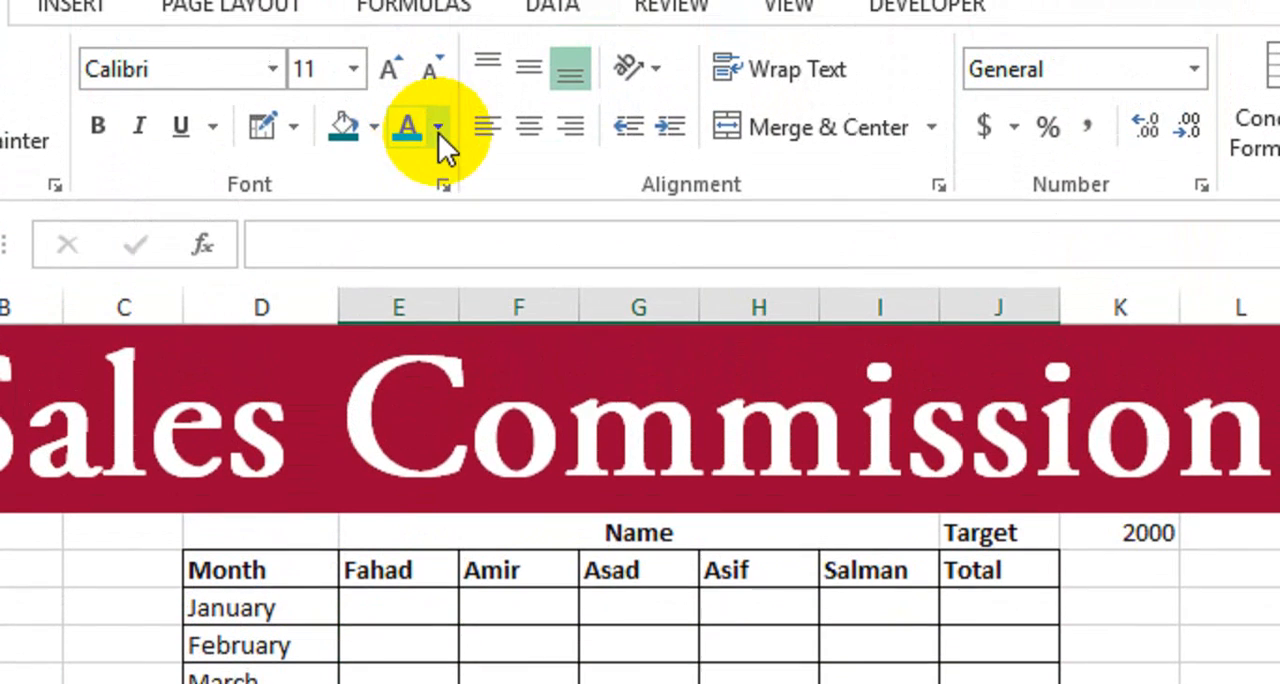
pyautogui.click(437, 128)
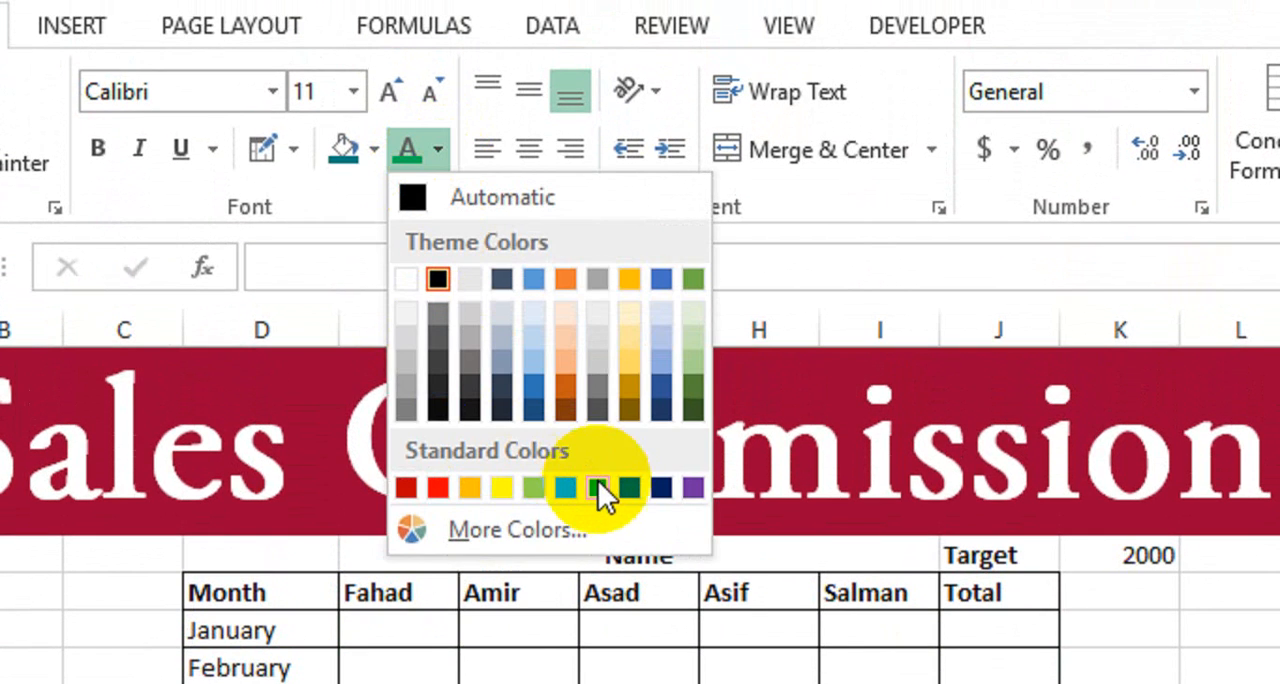
pyautogui.click(620, 492)
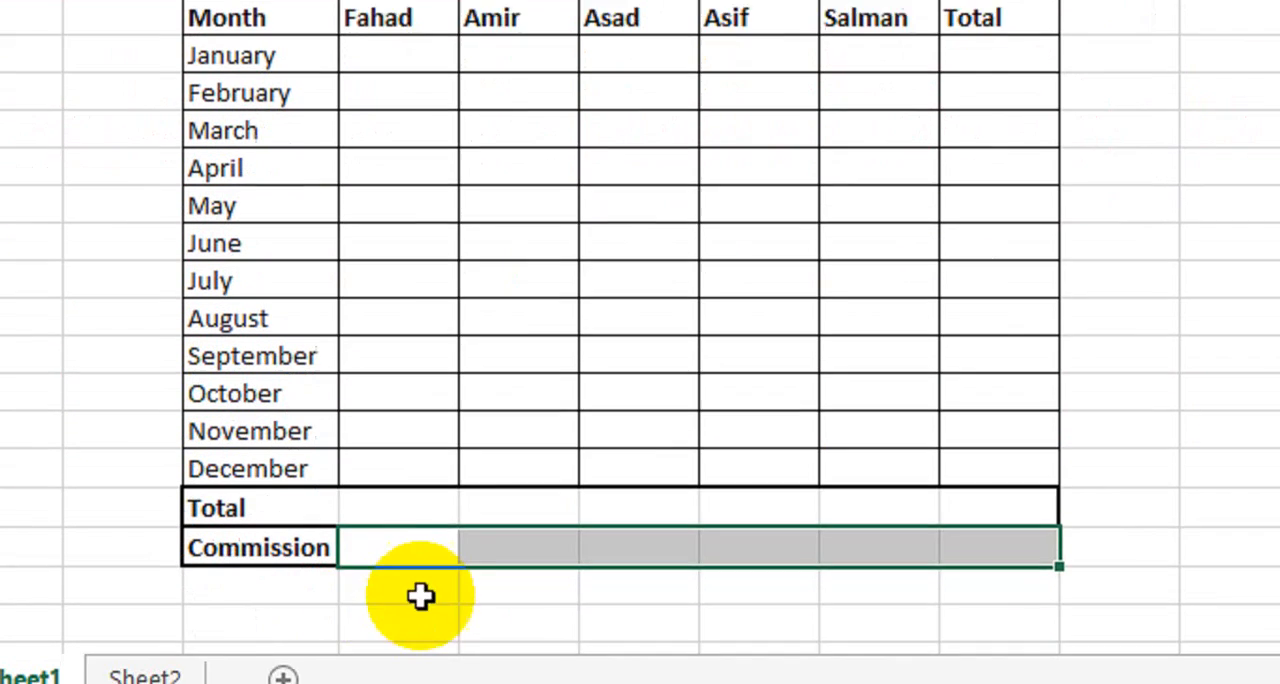
pyautogui.click(526, 523)
pyautogui.click(524, 496)
pyautogui.write('hg')
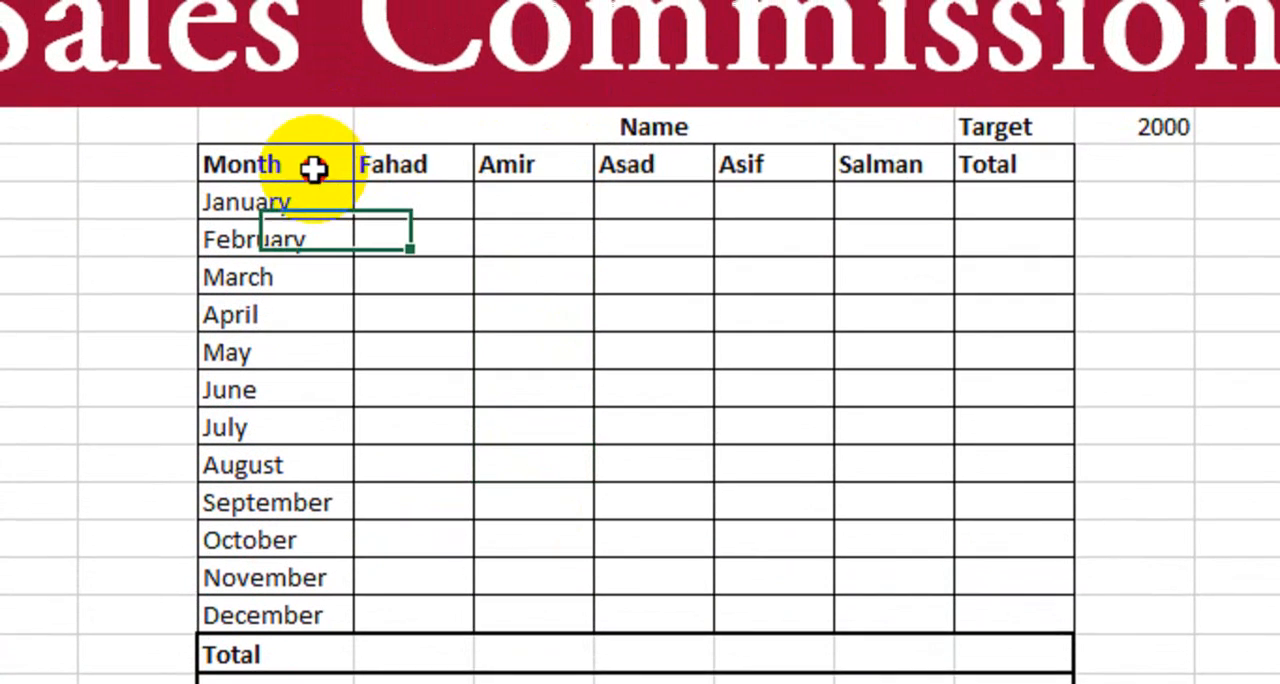
# - Fill the header row D7:J7 with standard orange
pyautogui.moveTo(314, 168); pyautogui.dragTo(958, 172)
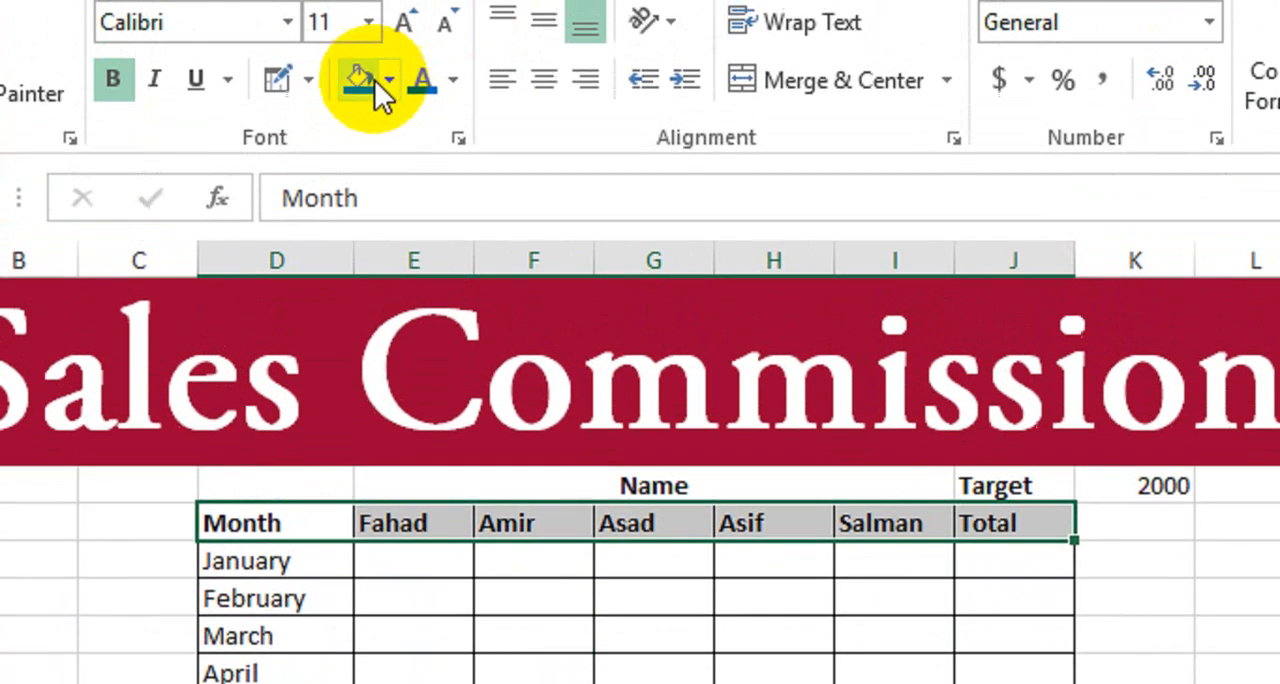
pyautogui.click(389, 140)
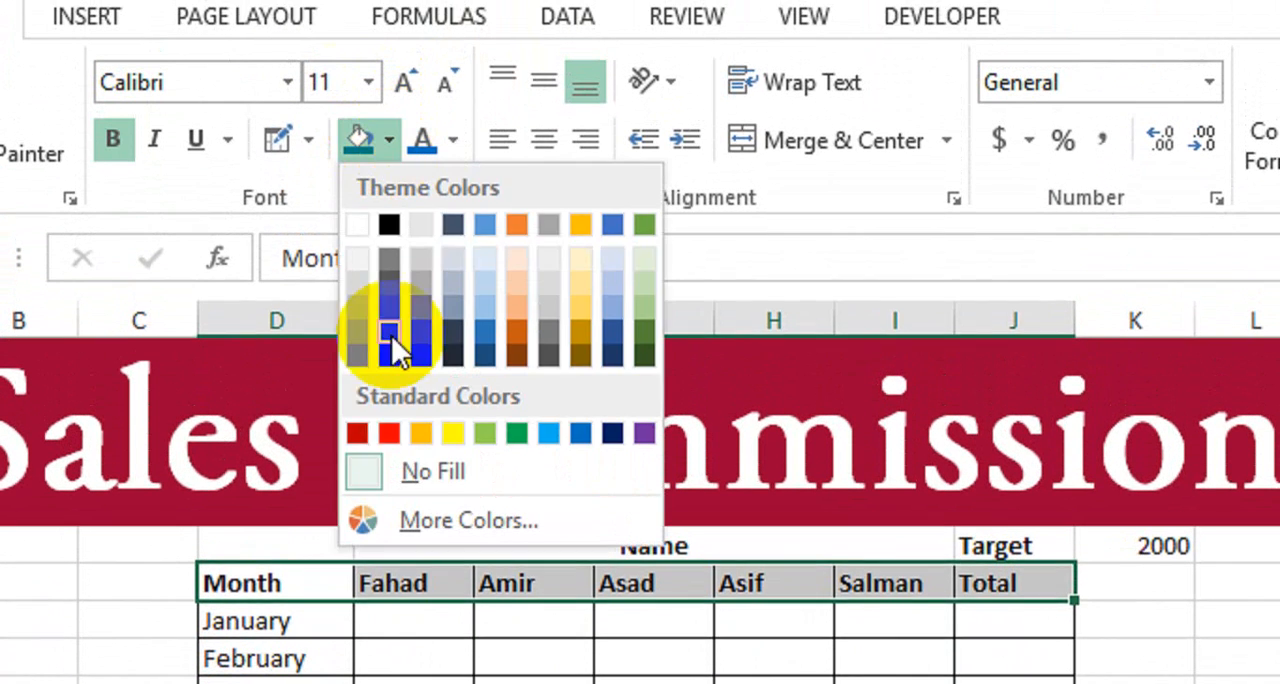
pyautogui.click(418, 434)
# - Give the merged "Name" heading in E6:I6 a standard blue fill and white text
pyautogui.click(586, 544)
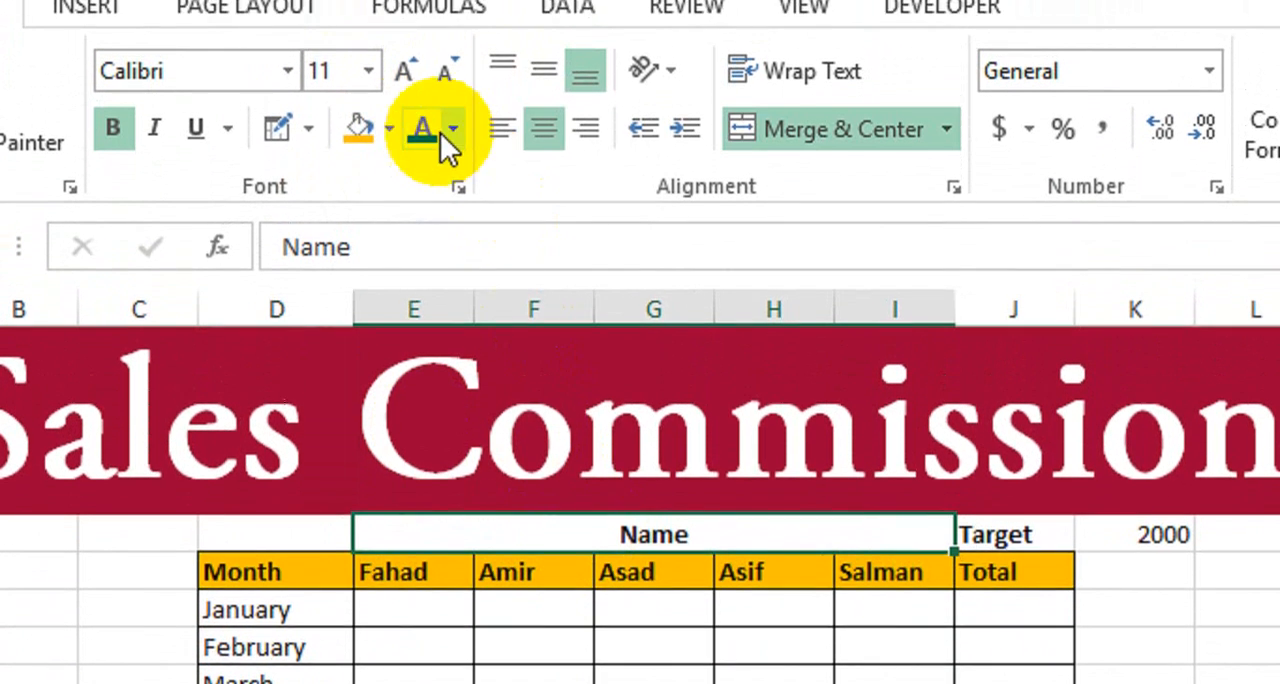
pyautogui.click(389, 105)
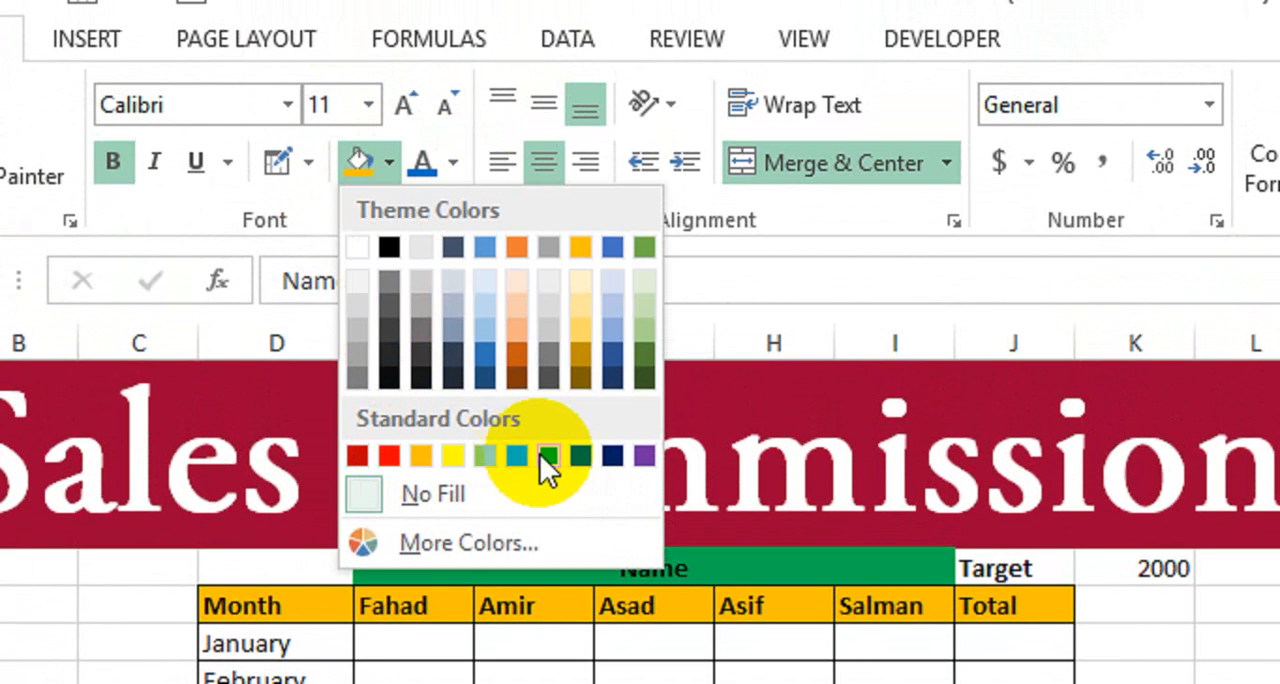
pyautogui.click(579, 458)
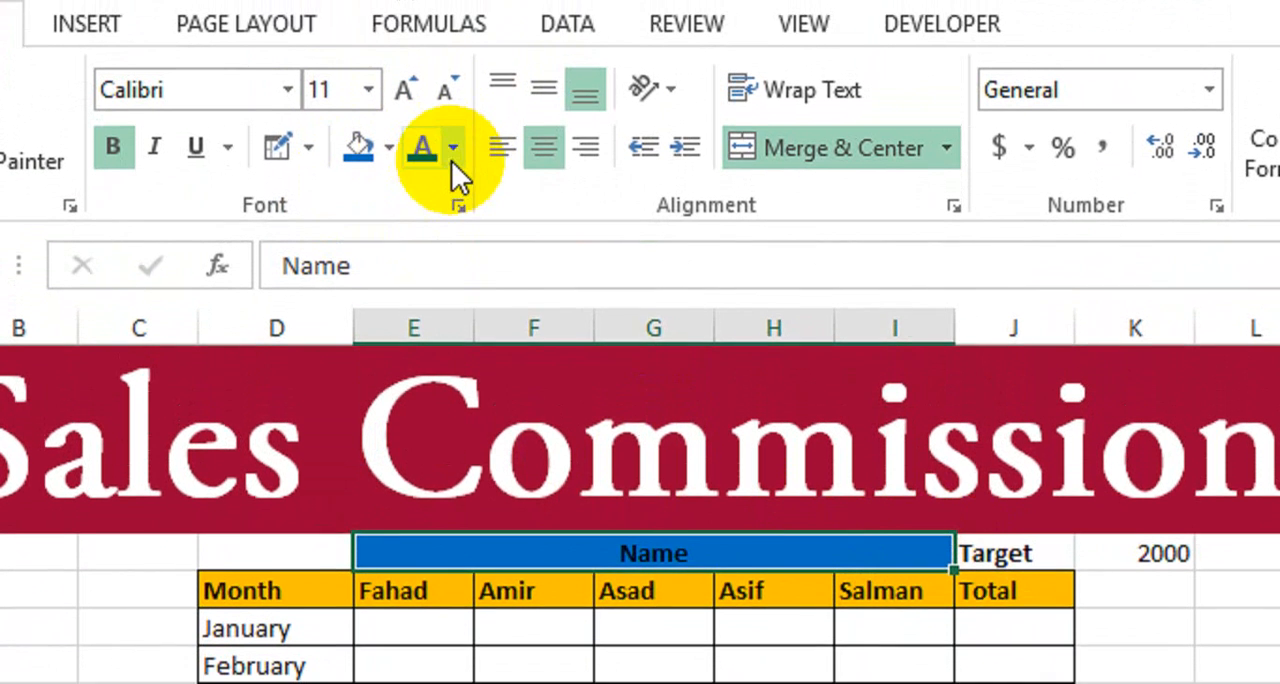
pyautogui.click(453, 113)
pyautogui.click(423, 247)
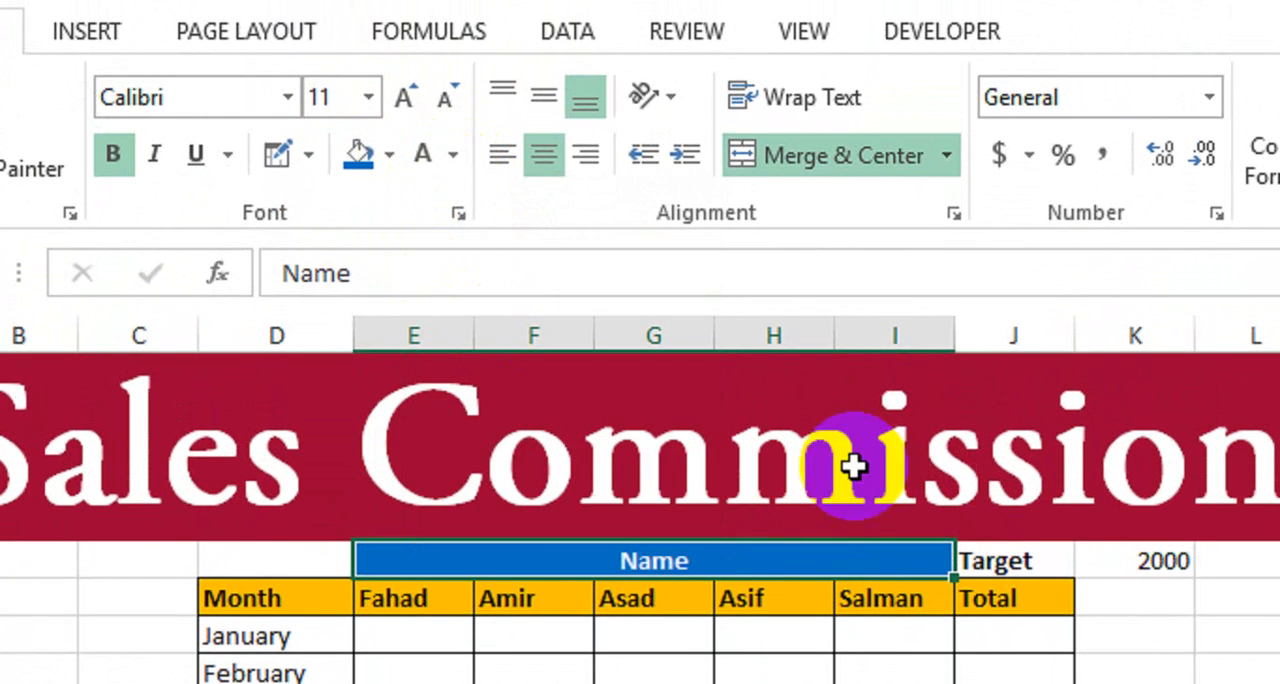
# - Give the "Target" label in J6 the same blue fill and white text as the Name heading
pyautogui.click(978, 534)
pyautogui.click(358, 138)
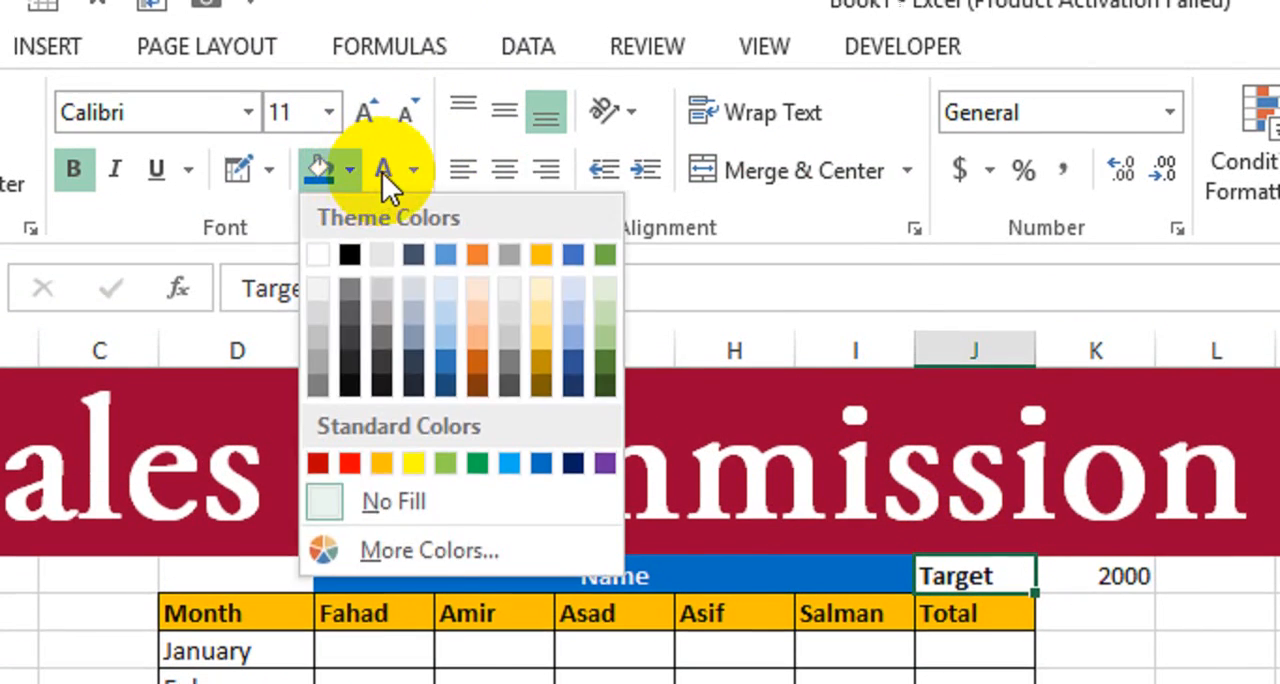
pyautogui.click(391, 138)
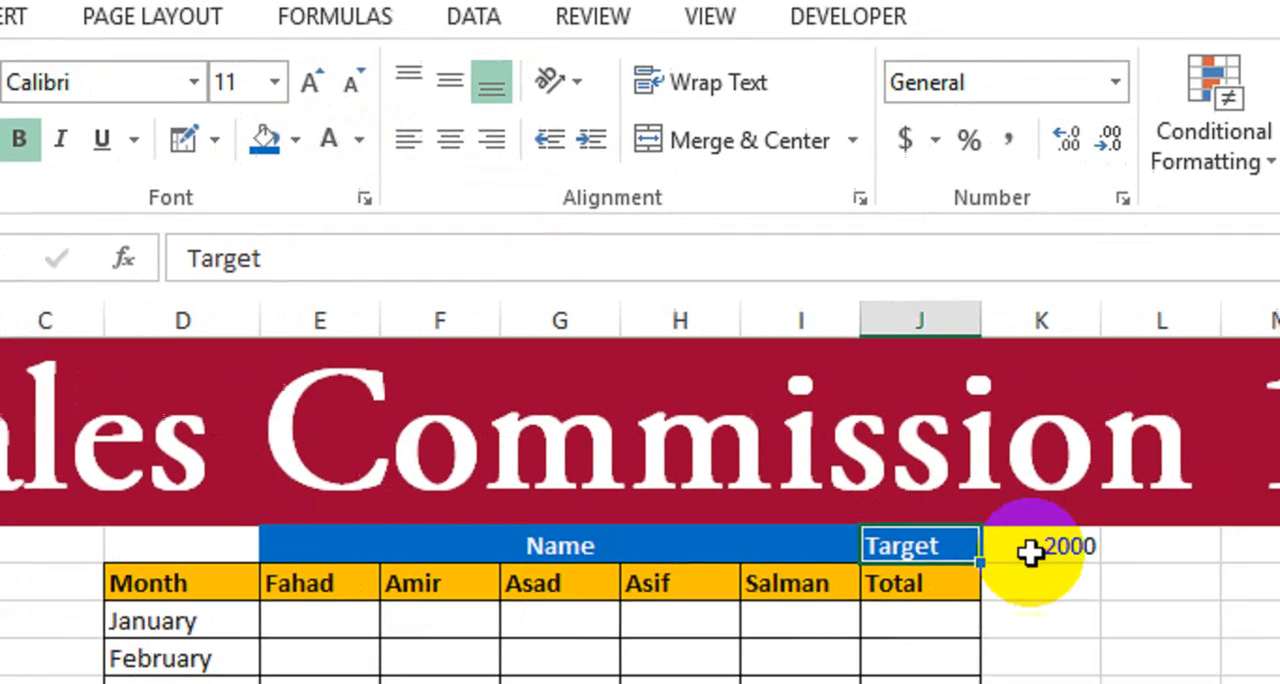
# - Apply a pink gradient data bar to the target value in K6 and select the first January sales cell, E8
pyautogui.click(1063, 580)
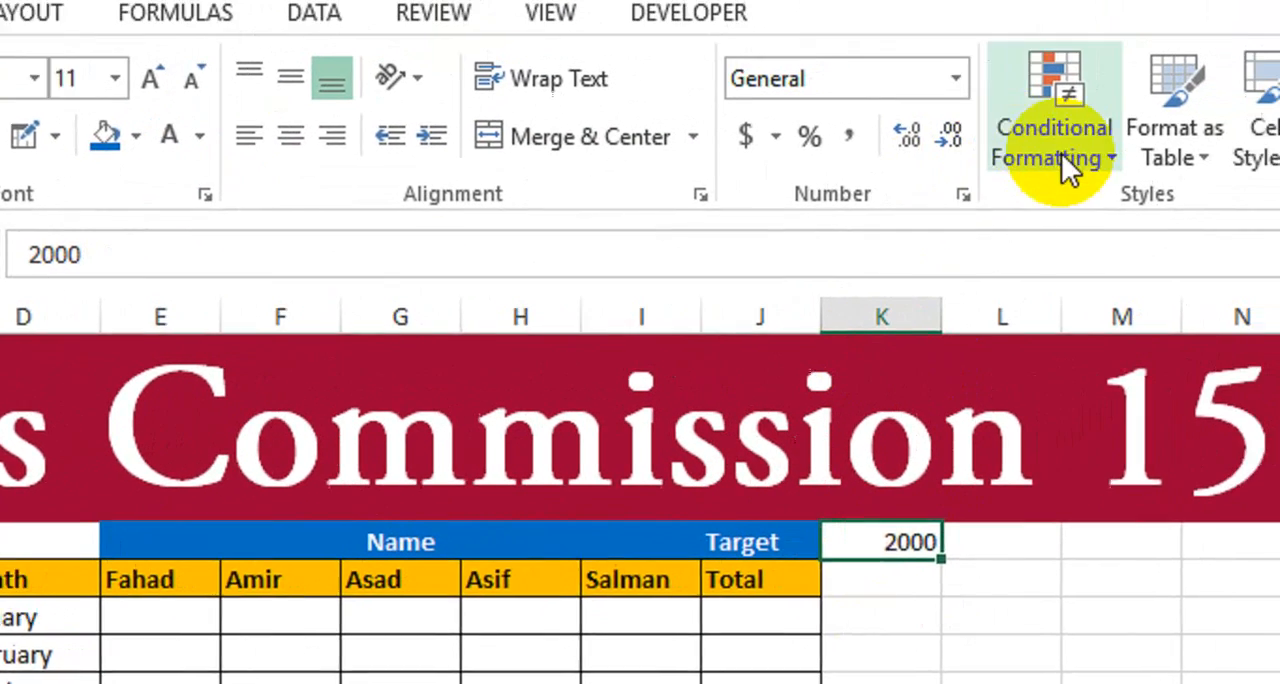
pyautogui.click(1061, 153)
pyautogui.moveTo(1275, 394)
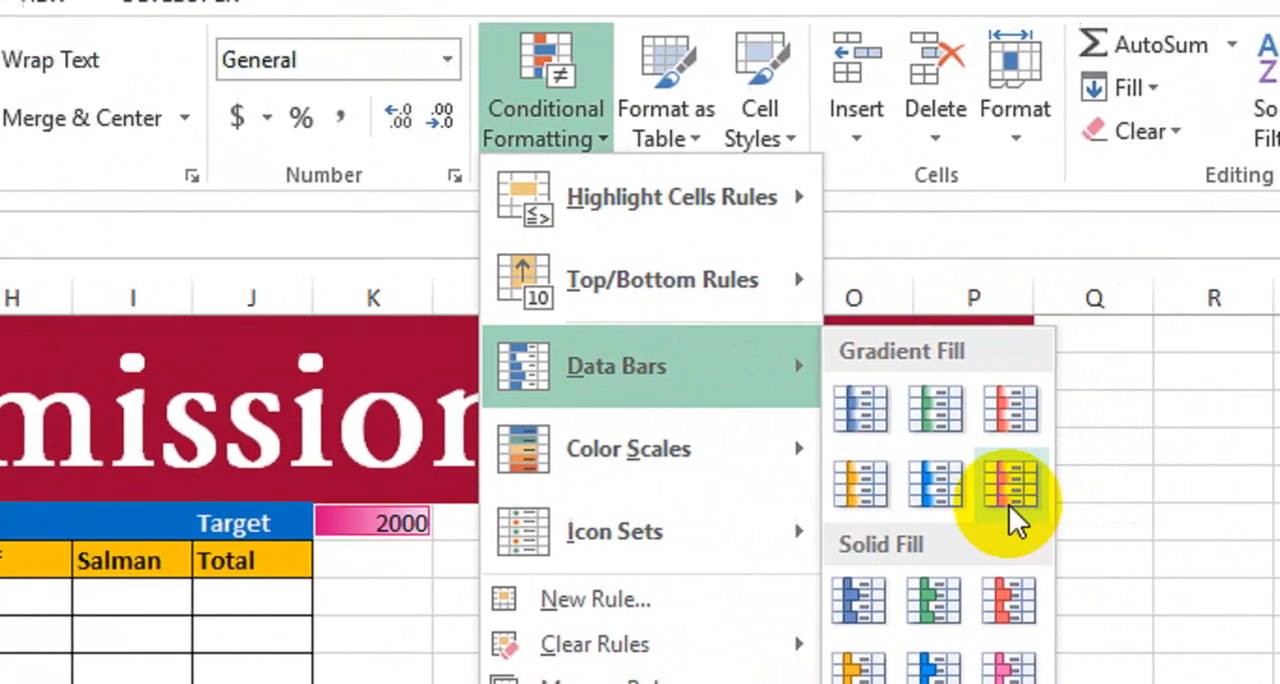
pyautogui.click(1009, 505)
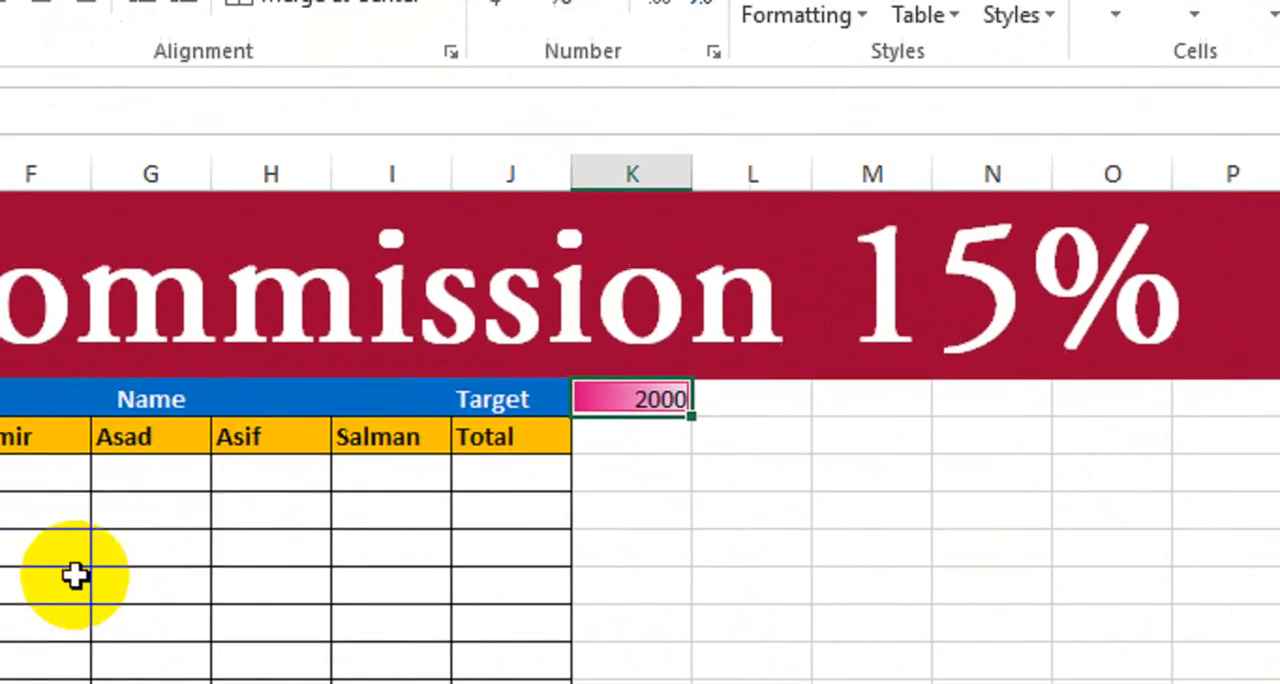
pyautogui.click(140, 585)
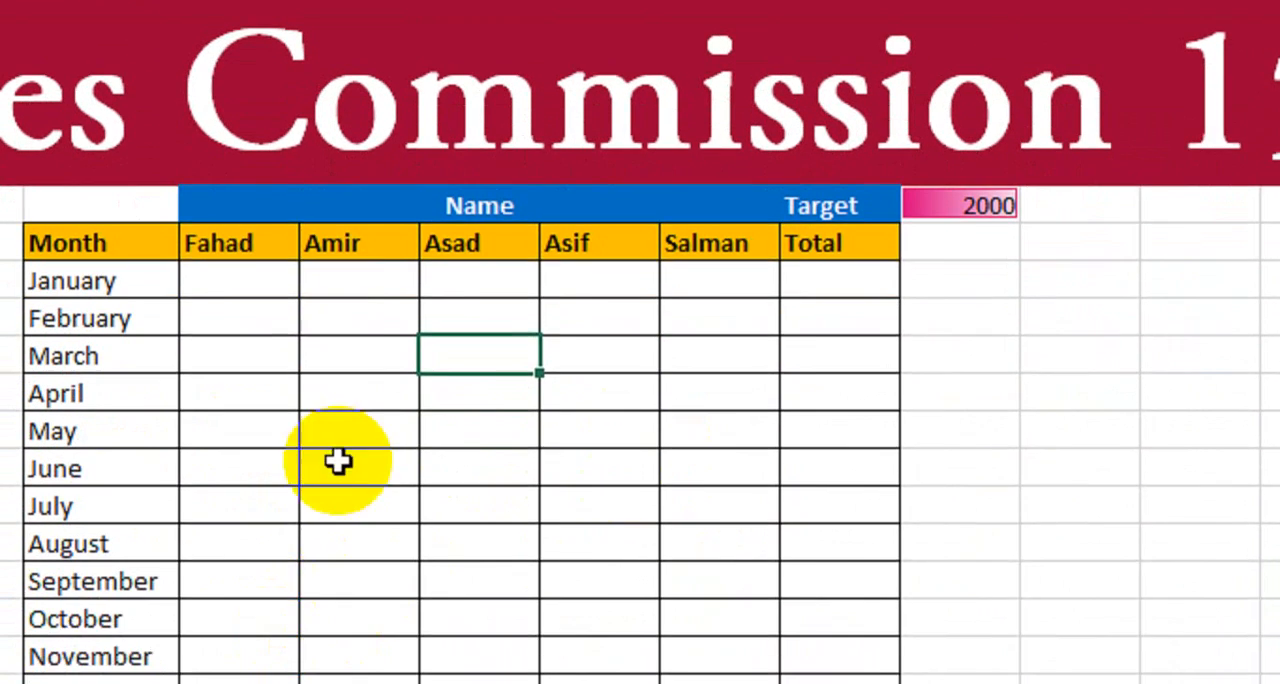
pyautogui.click(262, 284)
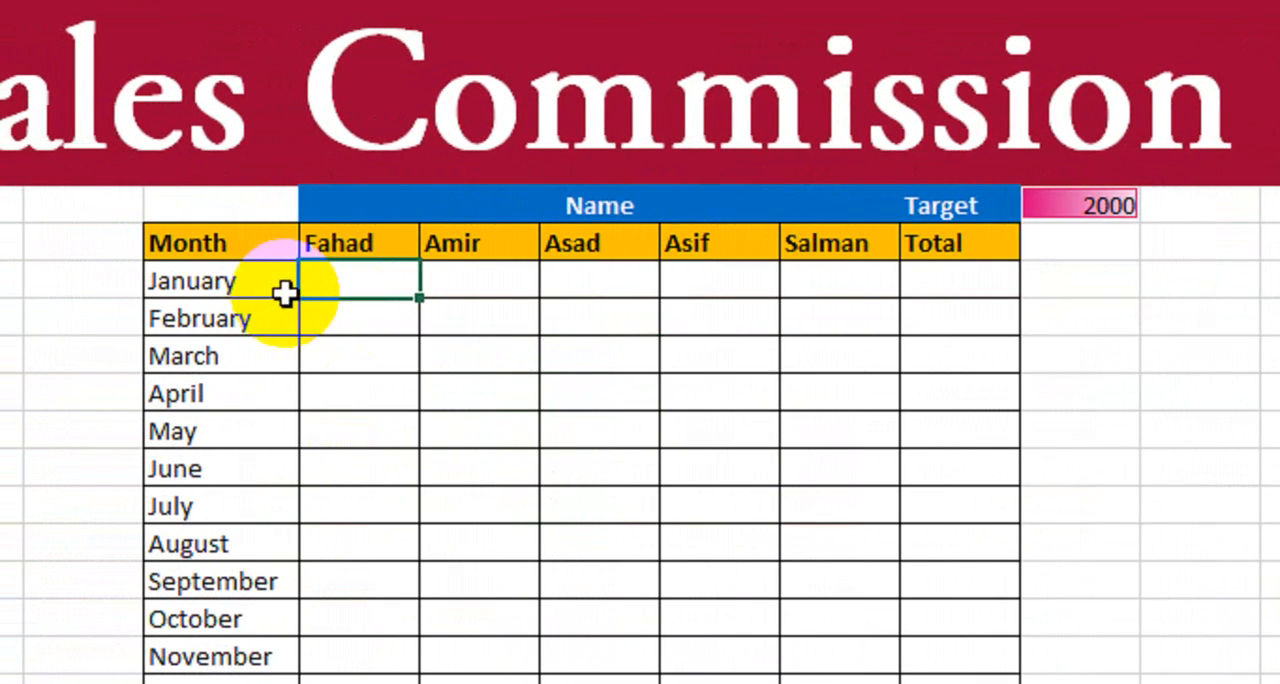
# - Copy the sales figures in A1:E12 on Sheet2
pyautogui.moveTo(632, 260); pyautogui.dragTo(826, 682)
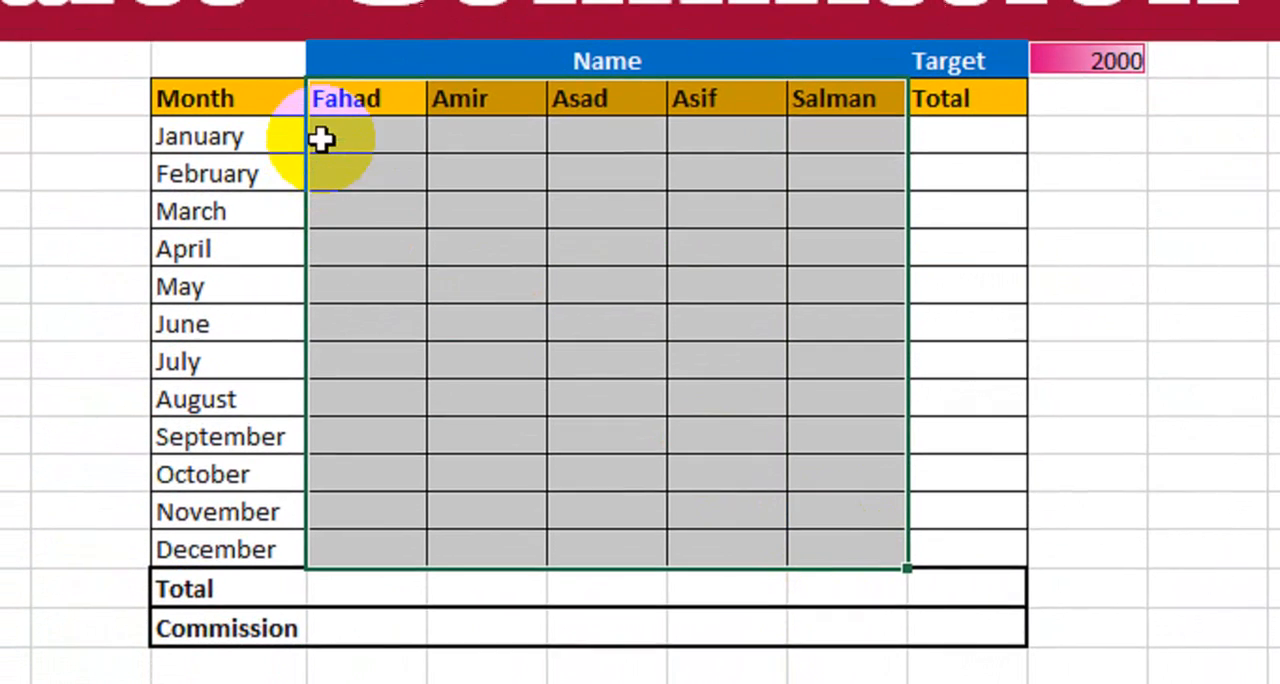
pyautogui.click(322, 112)
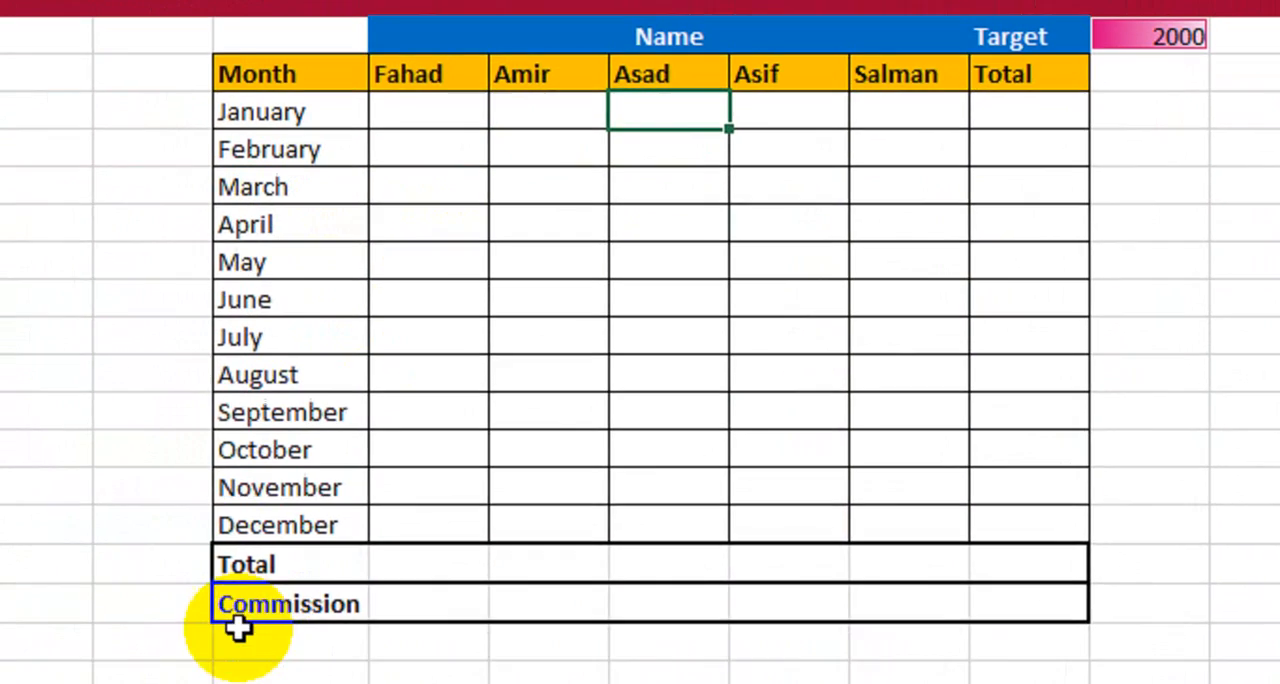
pyautogui.click(286, 620)
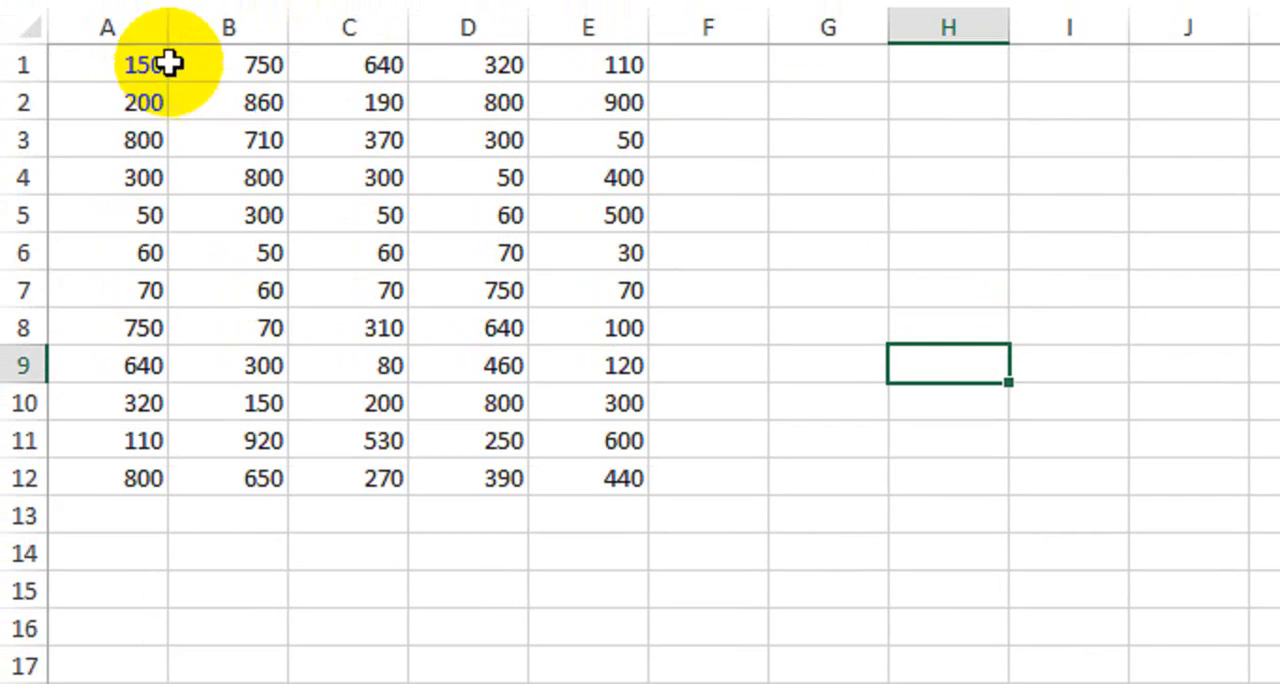
pyautogui.click(588, 102)
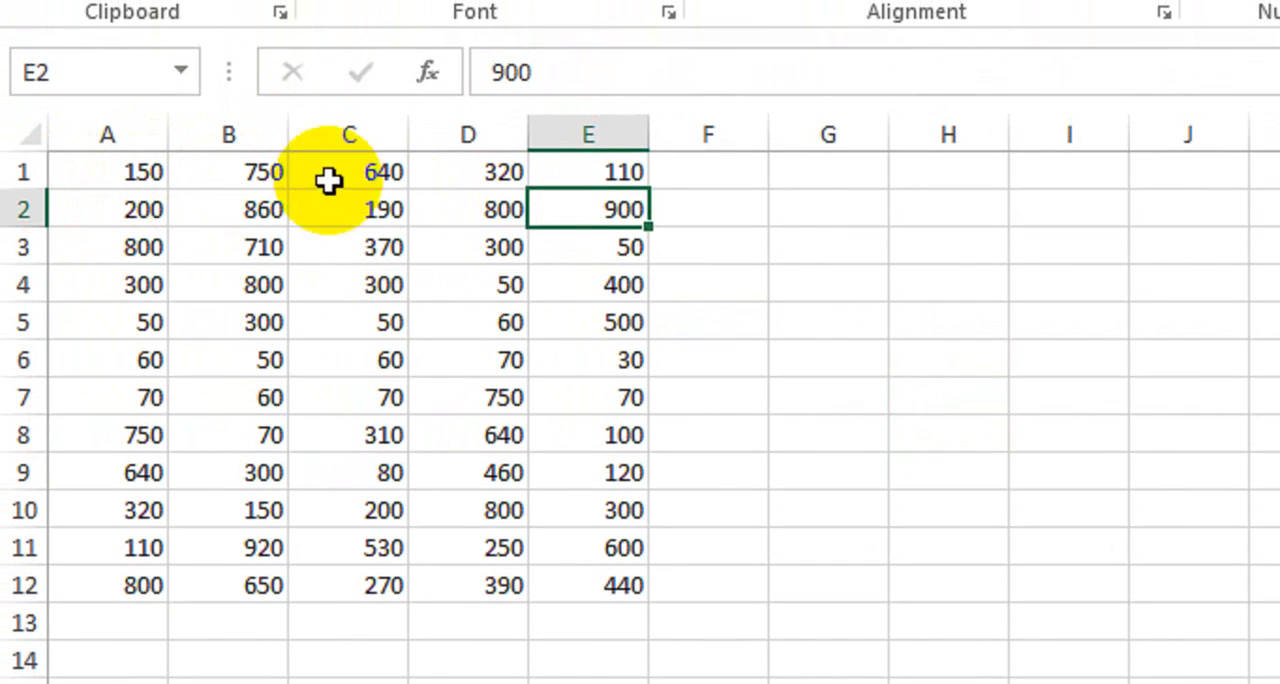
pyautogui.moveTo(131, 181); pyautogui.dragTo(623, 590)
pyautogui.rightClick(432, 337)
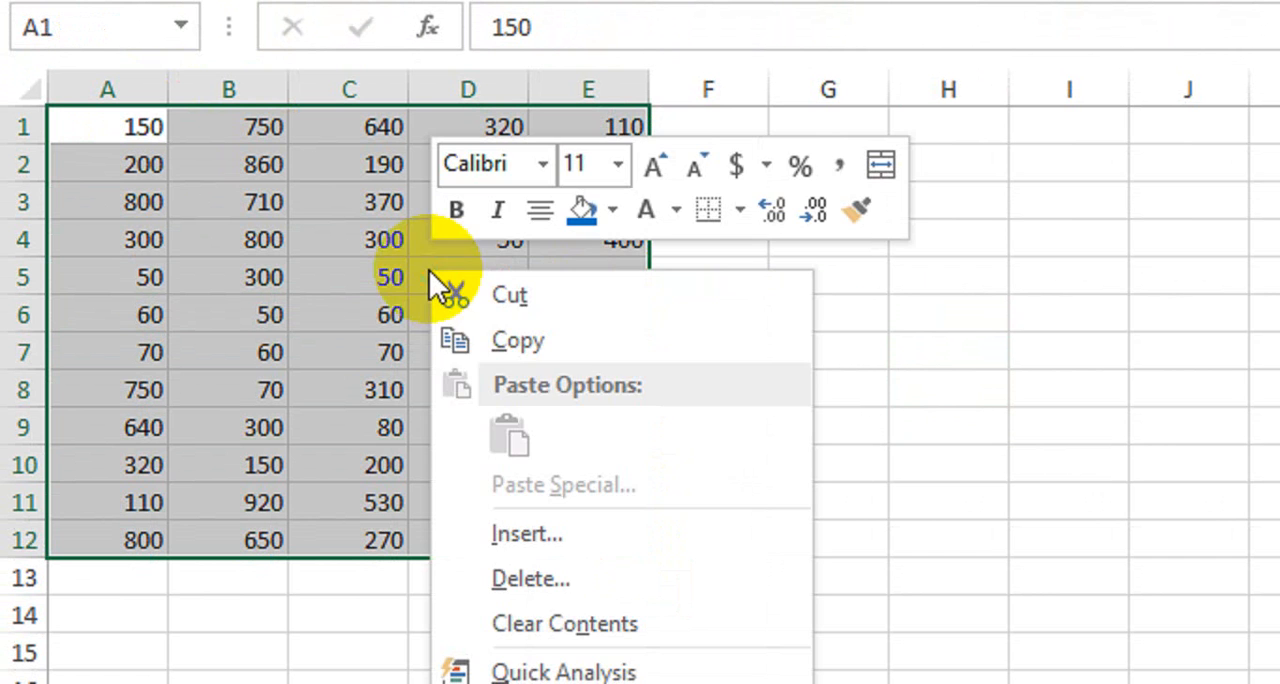
pyautogui.click(583, 345)
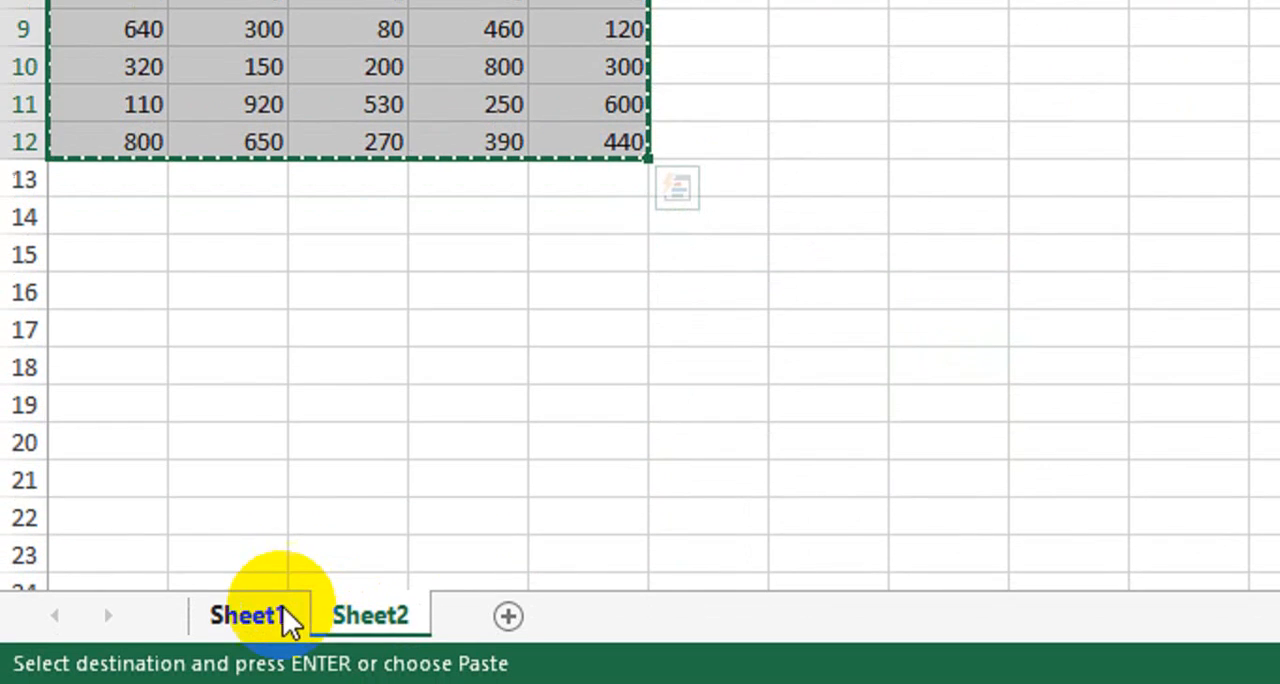
# - Paste the copied figures into Sheet1 starting at E8, using Paste Special with All and no operation
pyautogui.click(286, 617)
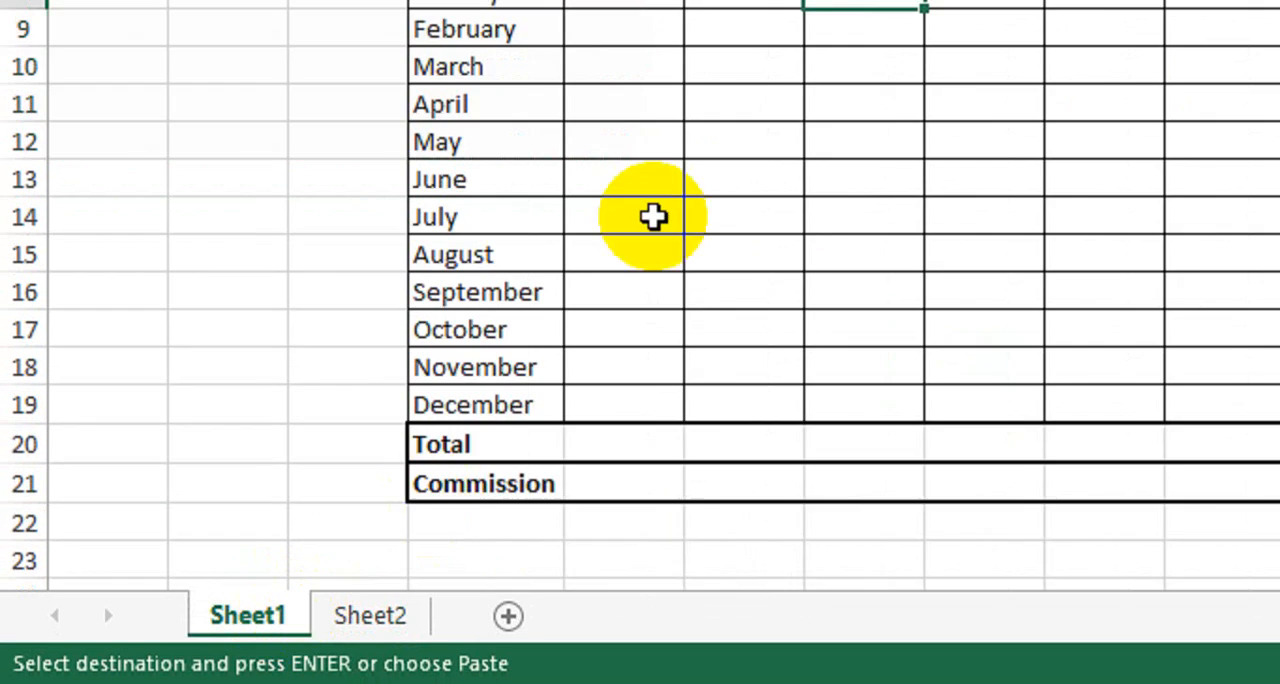
pyautogui.click(620, 175)
pyautogui.rightClick(620, 175)
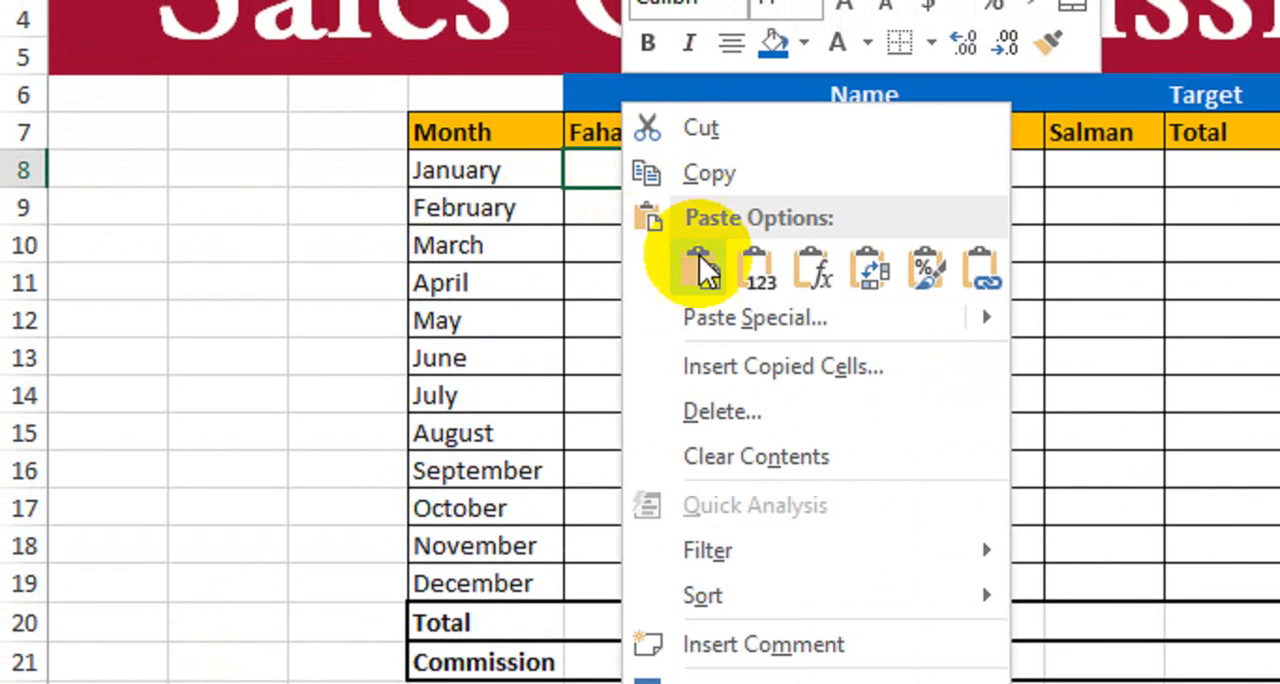
pyautogui.click(726, 318)
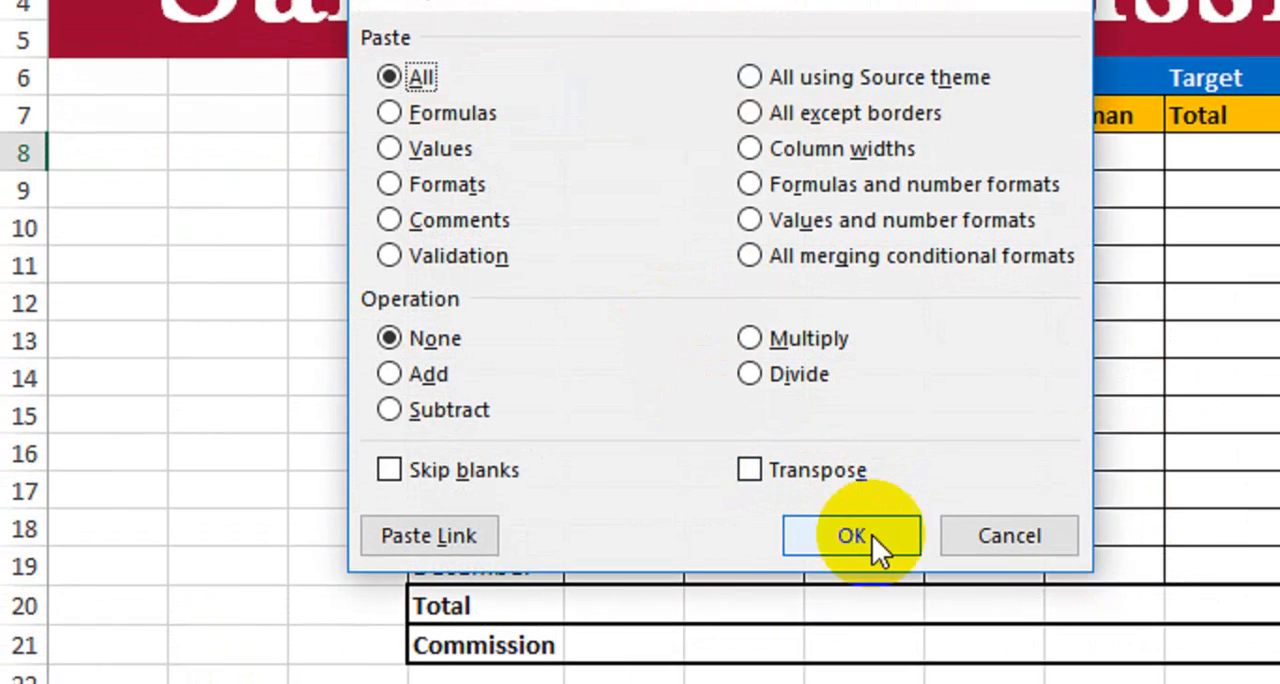
pyautogui.click(852, 536)
pyautogui.click(826, 318)
pyautogui.click(1215, 366)
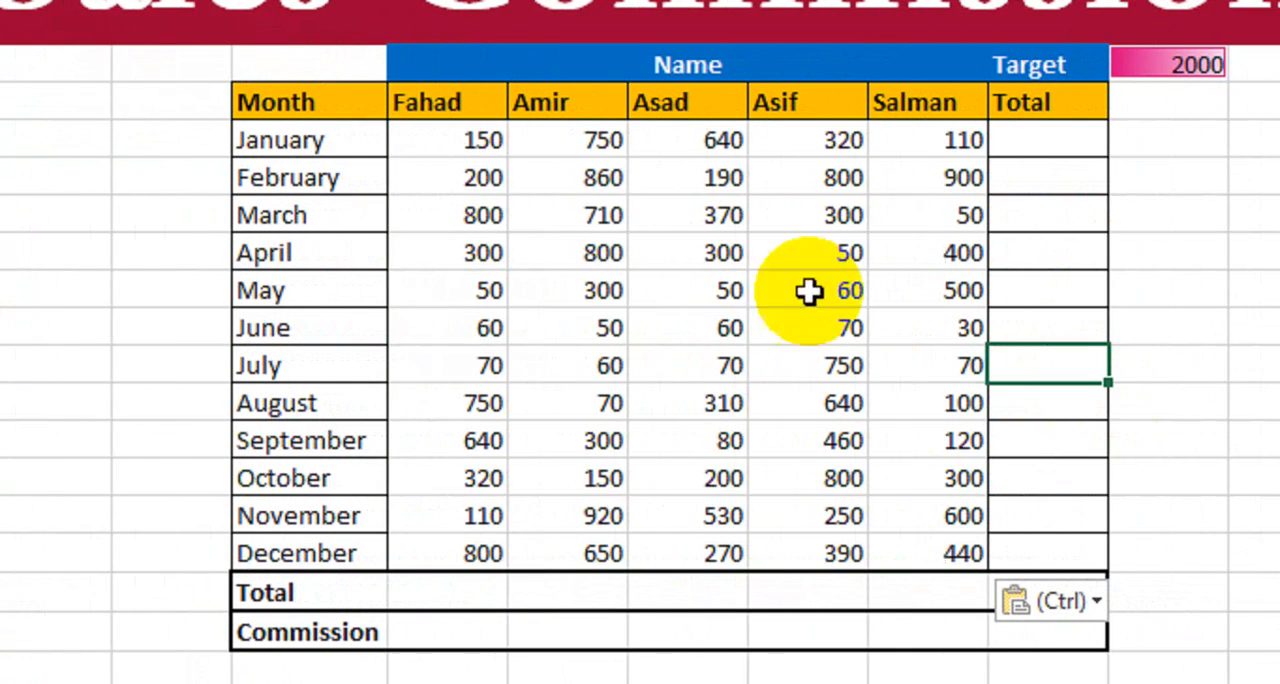
# - Apply all borders to the pasted sales figures in E8:I19 with the current line style
pyautogui.moveTo(655, 148); pyautogui.dragTo(1026, 305)
pyautogui.moveTo(848, 330); pyautogui.dragTo(926, 555)
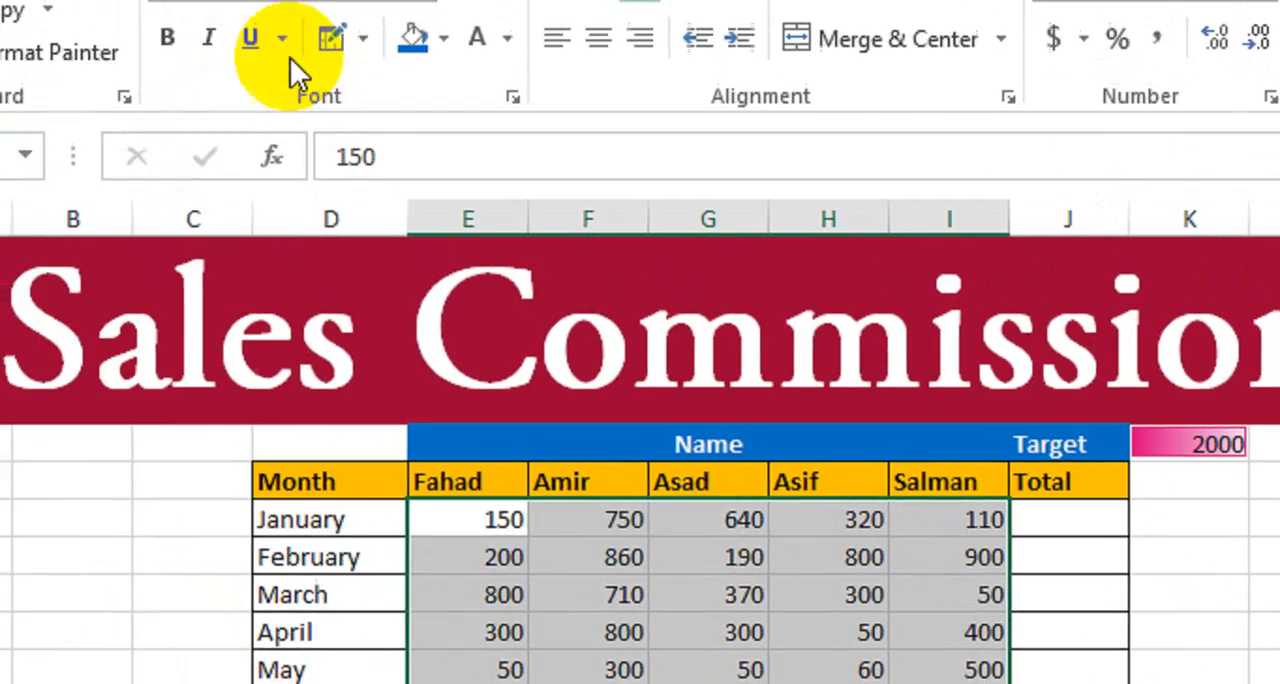
pyautogui.click(364, 39)
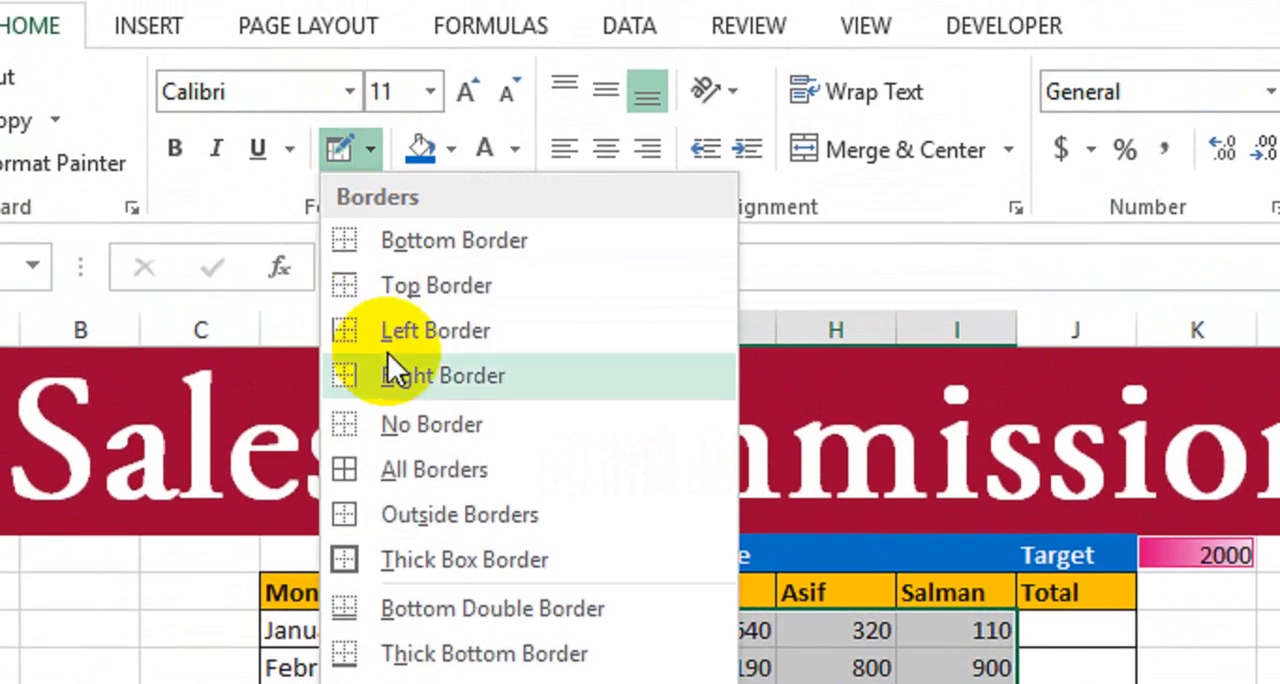
pyautogui.click(432, 472)
pyautogui.click(987, 628)
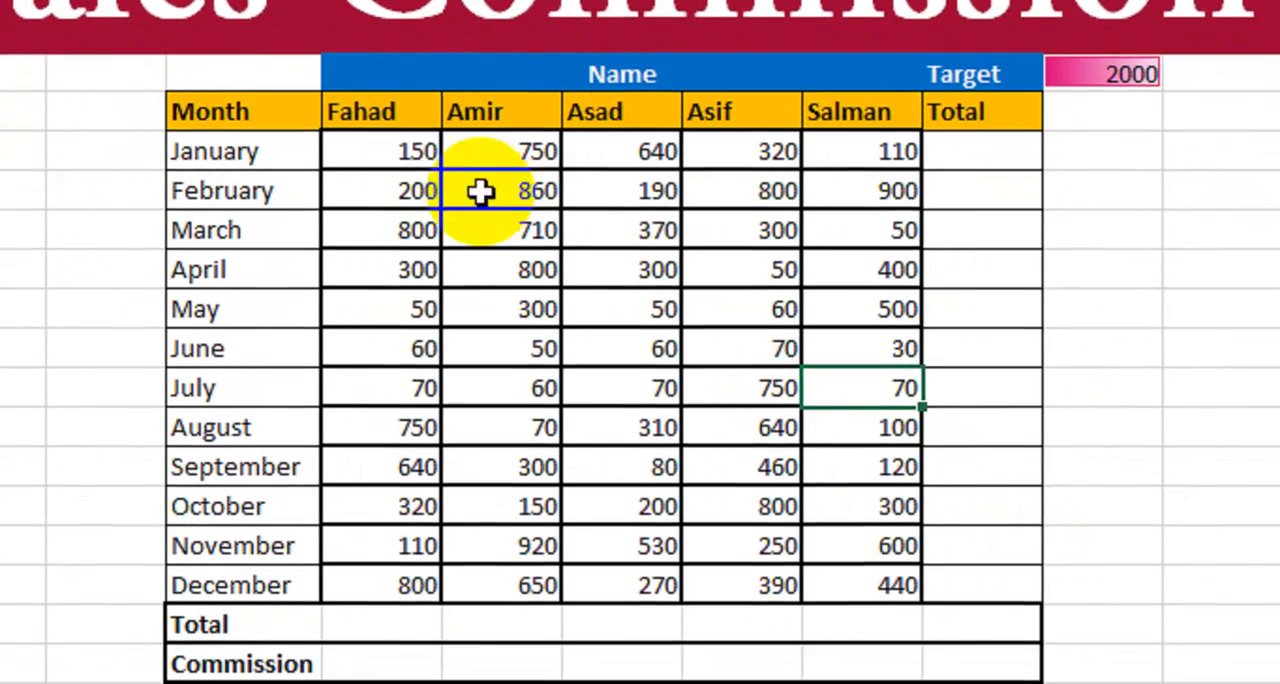
# - Choose the thin solid border line style and reapply all borders to the sales figures in E8:I19
pyautogui.moveTo(466, 401); pyautogui.dragTo(706, 480)
pyautogui.keyDown('shift'); pyautogui.click(866, 590); pyautogui.keyUp('shift')
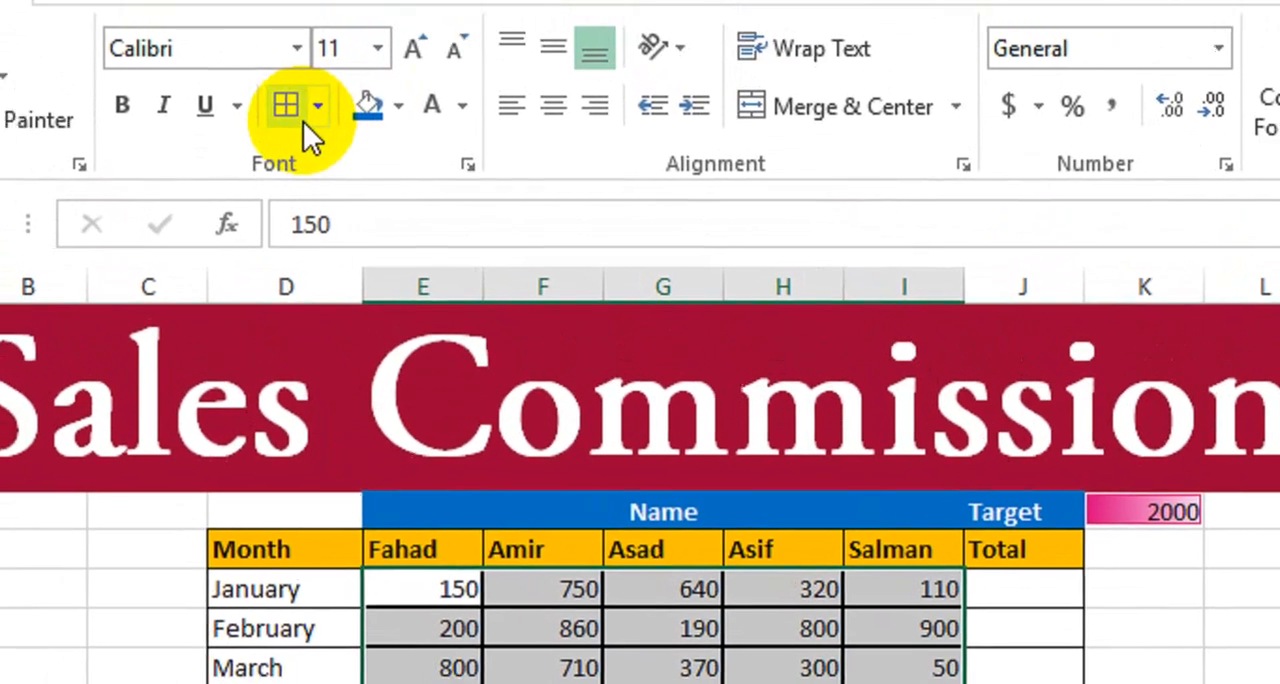
pyautogui.click(325, 150)
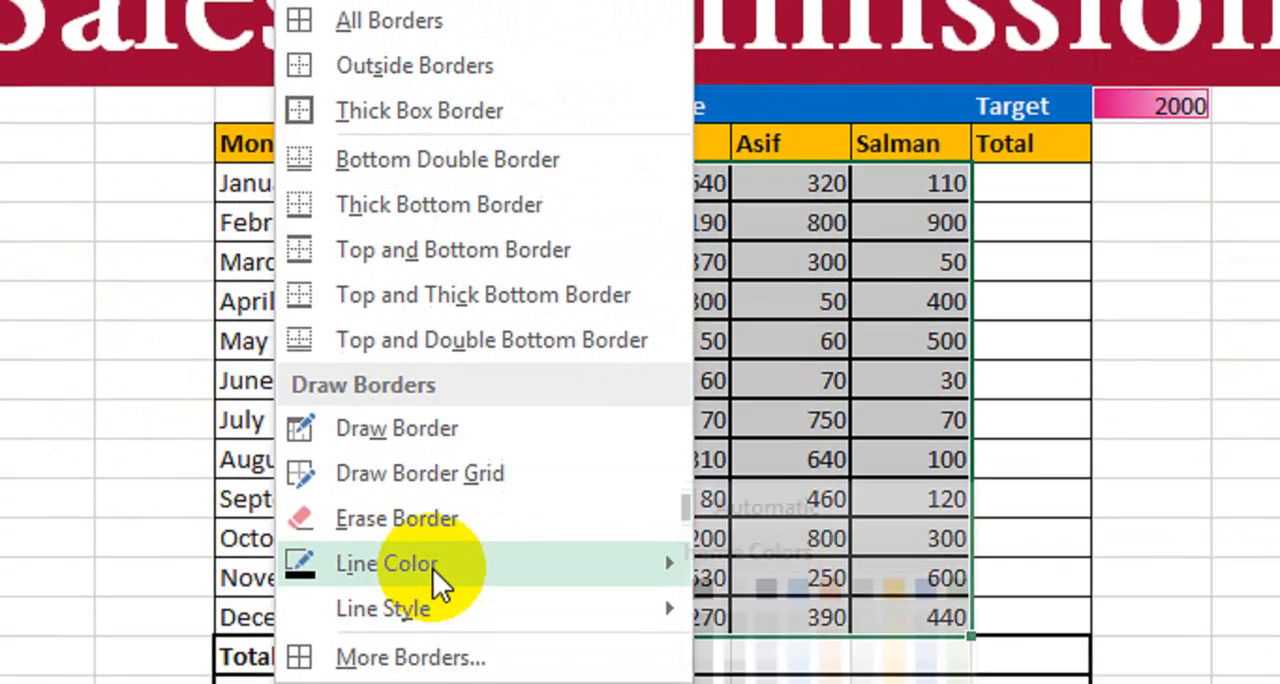
pyautogui.moveTo(453, 531)
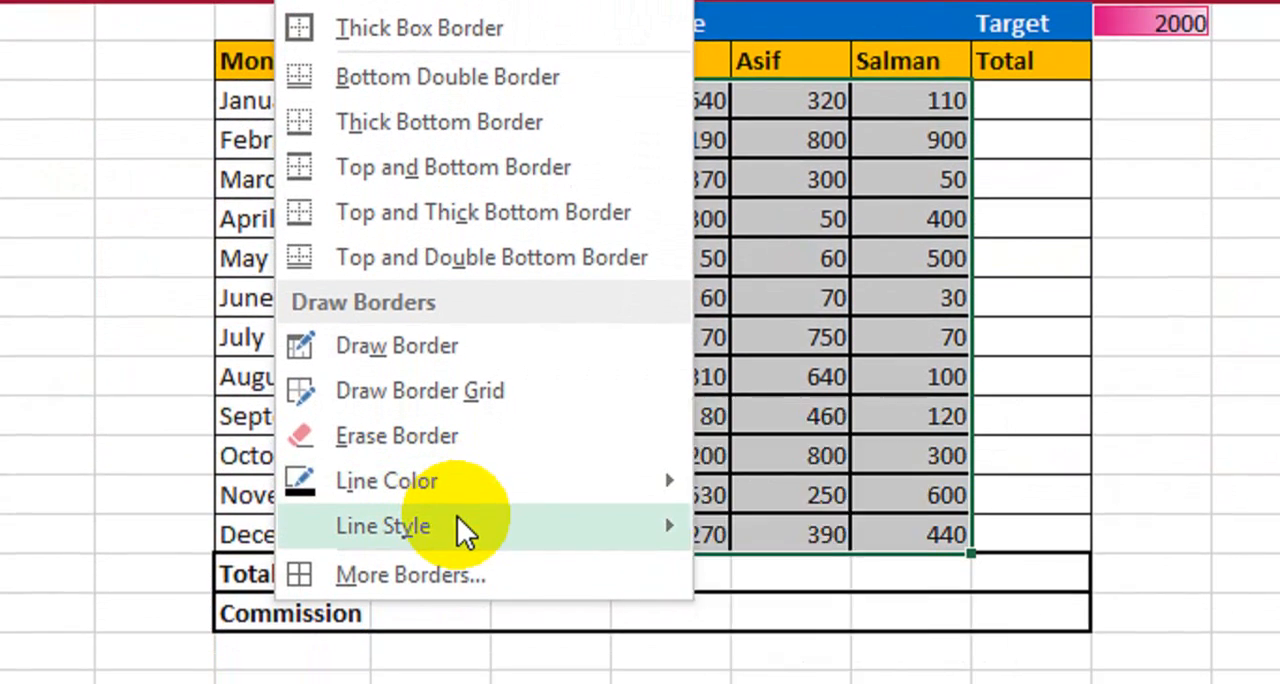
pyautogui.moveTo(557, 542)
pyautogui.click(795, 178)
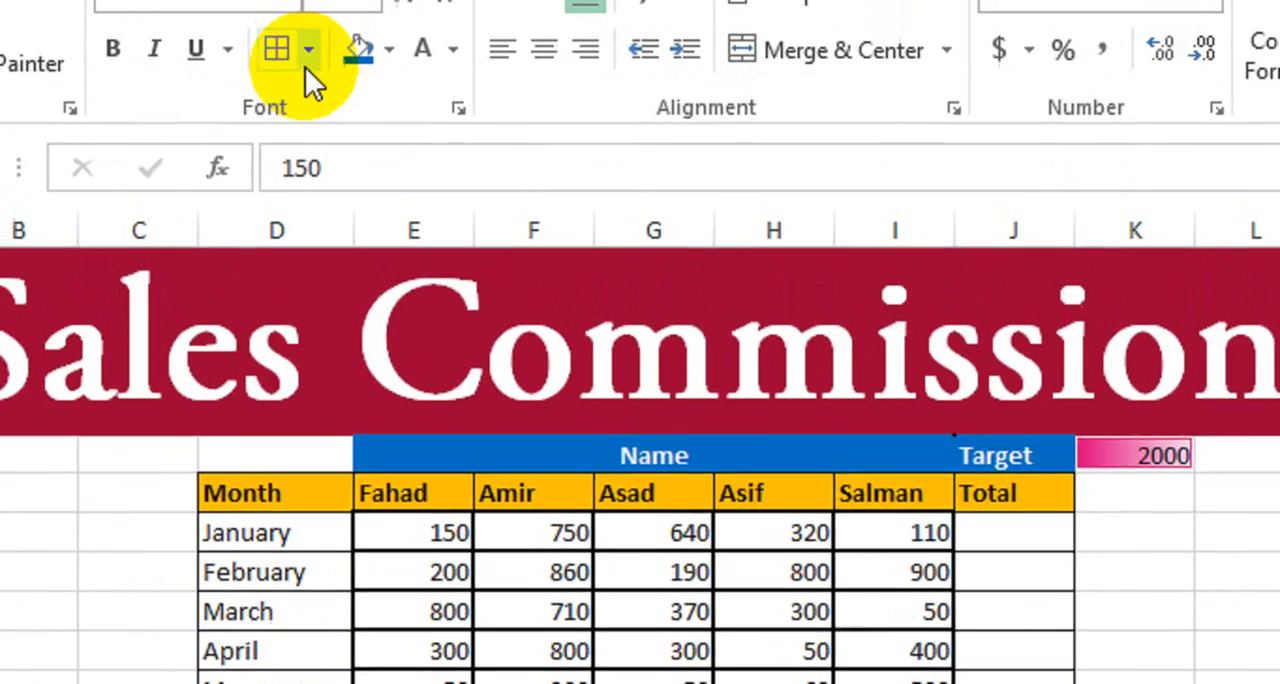
pyautogui.click(308, 62)
pyautogui.click(374, 335)
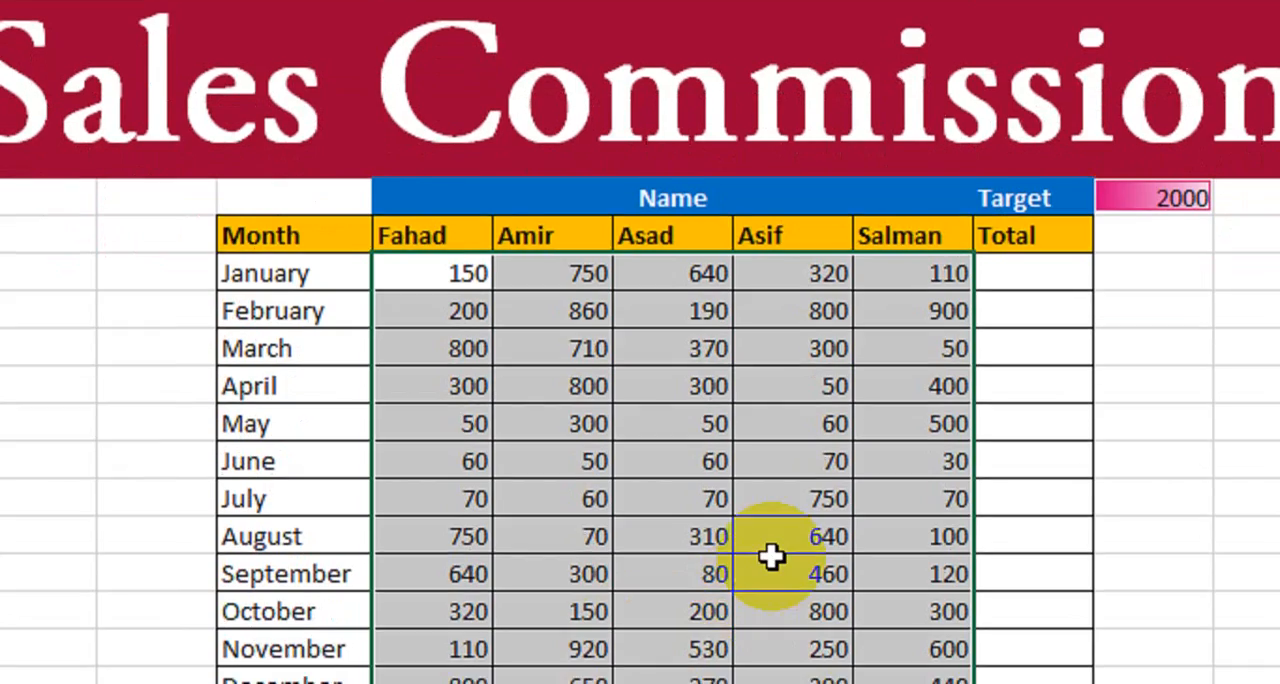
pyautogui.click(771, 560)
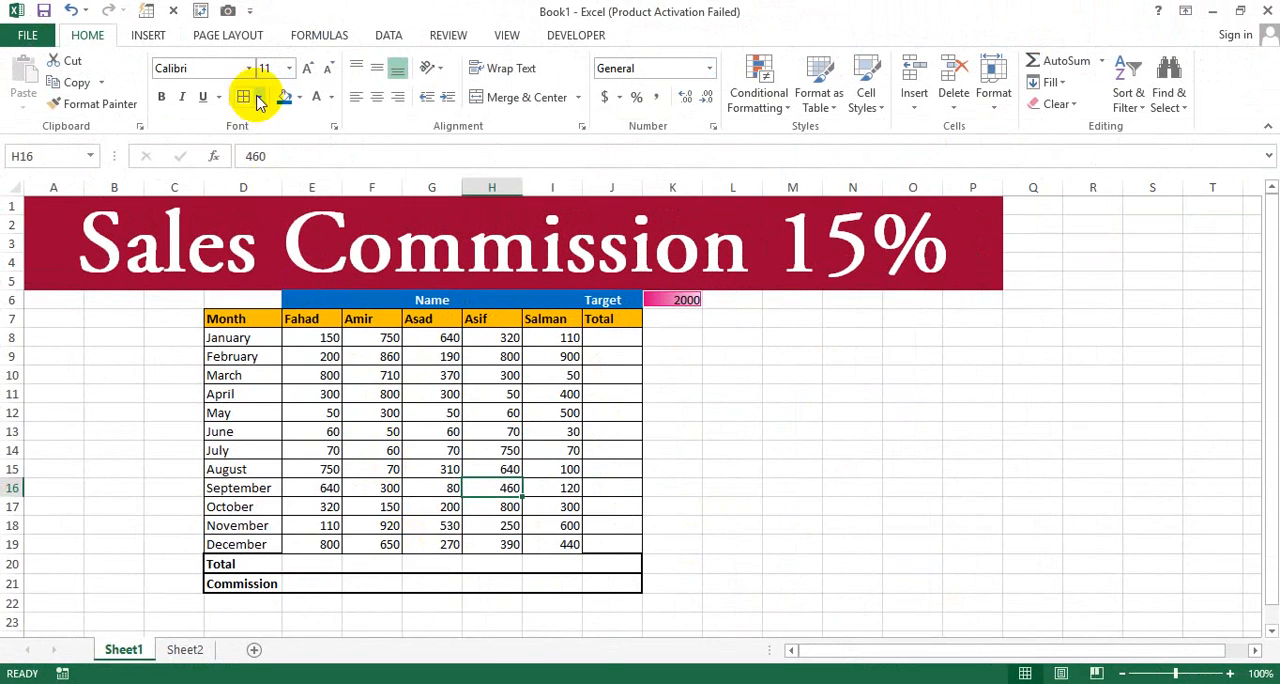
pyautogui.click(259, 97)
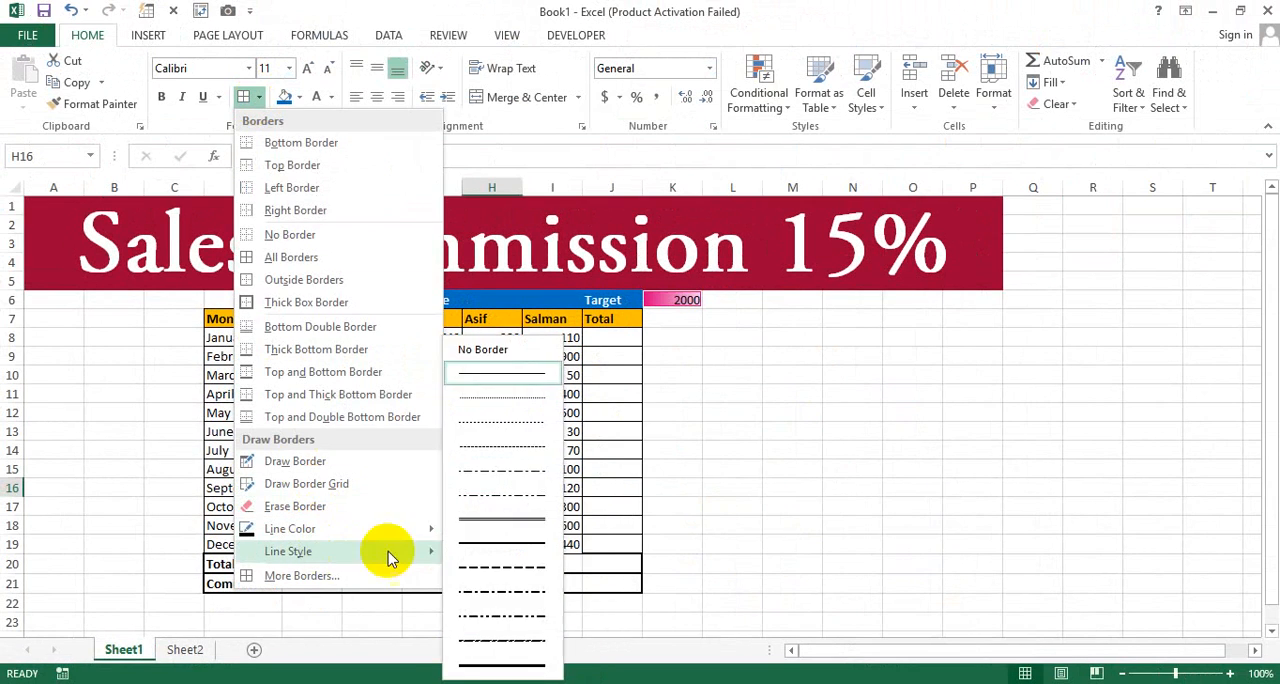
pyautogui.click(485, 545)
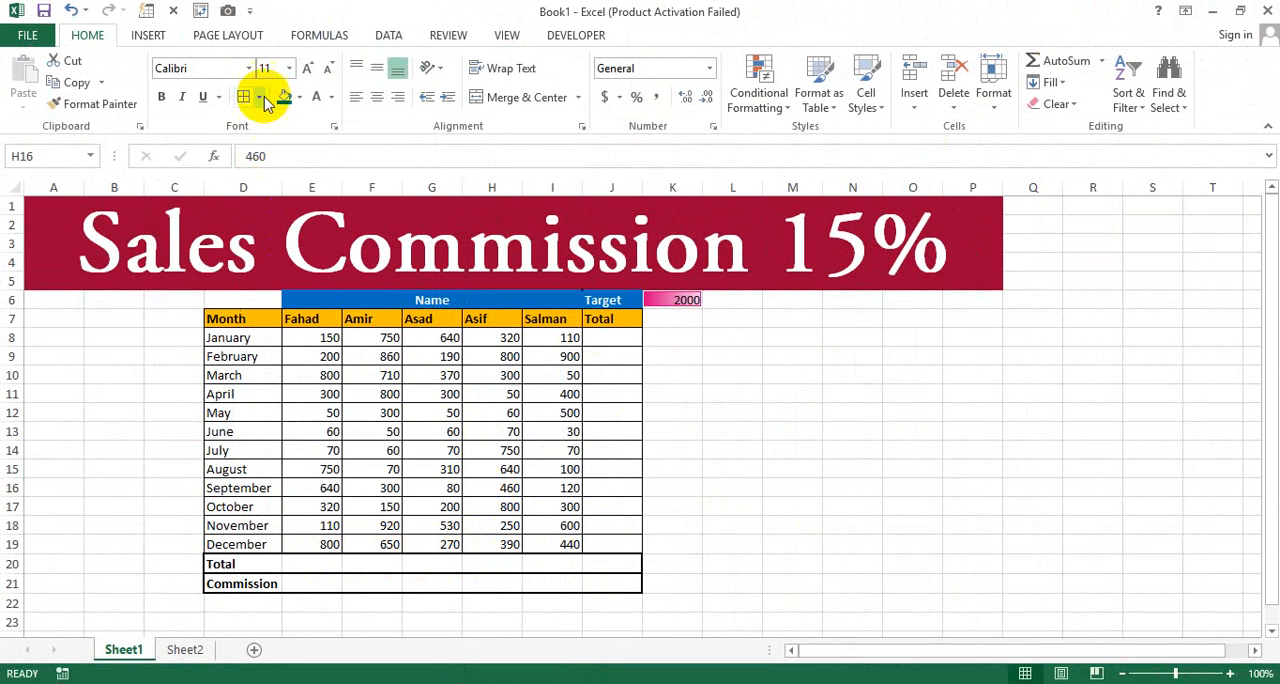
pyautogui.click(295, 468)
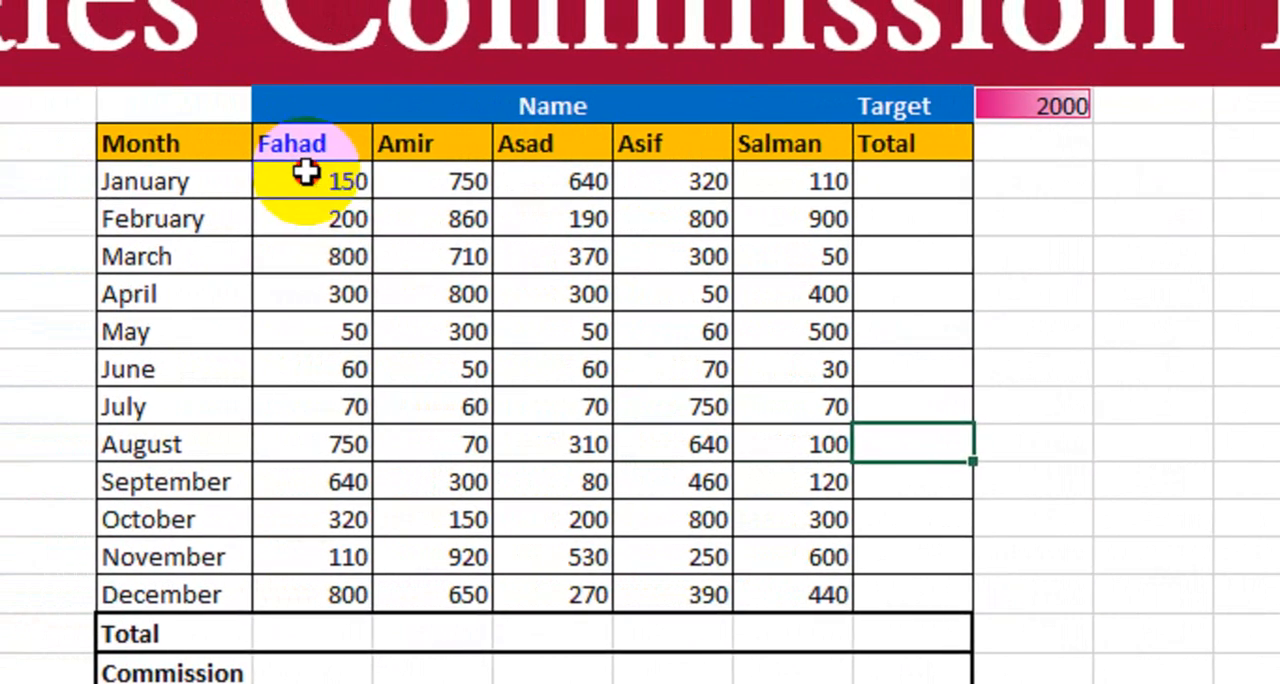
pyautogui.moveTo(143, 146); pyautogui.dragTo(138, 338)
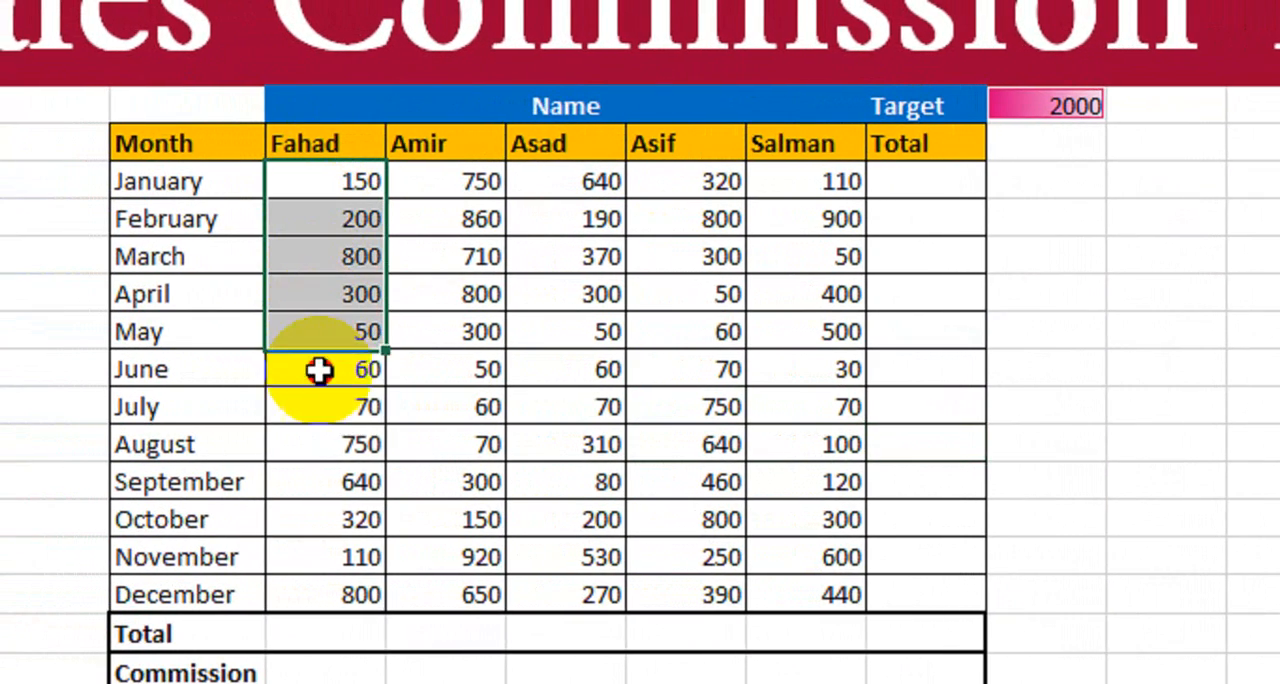
pyautogui.moveTo(318, 506); pyautogui.dragTo(320, 594)
pyautogui.moveTo(447, 181); pyautogui.dragTo(467, 565)
pyautogui.moveTo(620, 138); pyautogui.dragTo(620, 317)
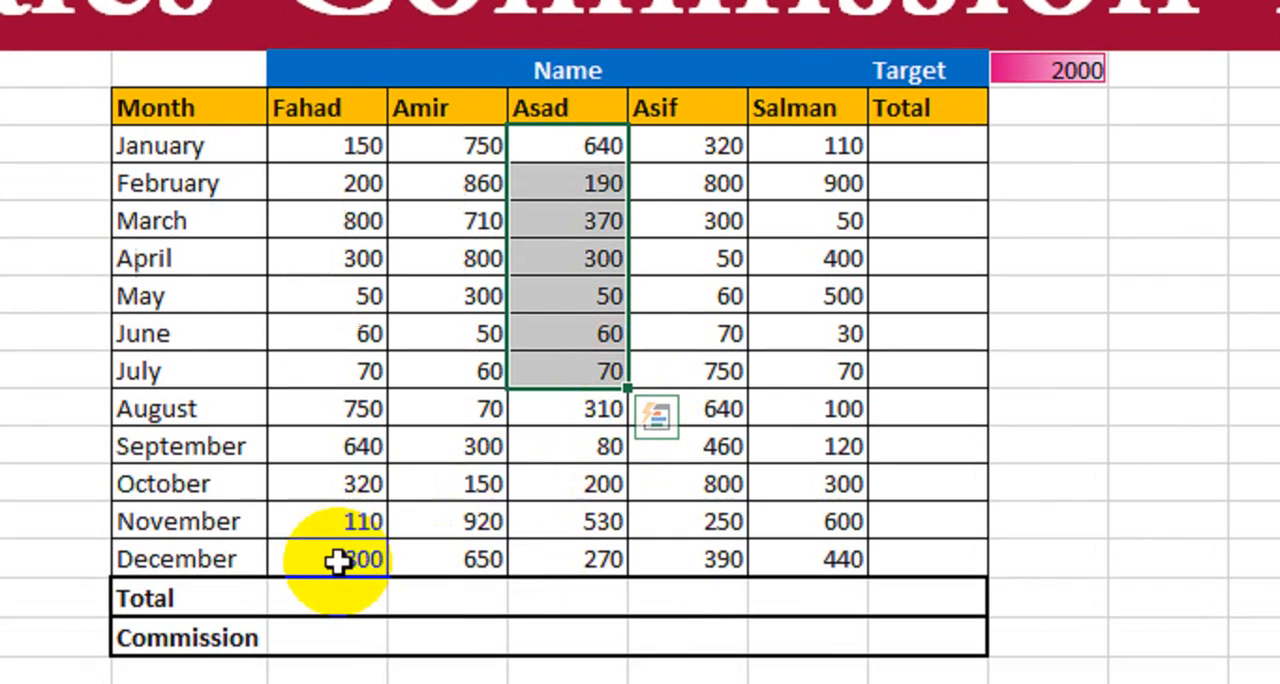
# - Enter =SUM(E8:E19) in E20 to total the first salesperson's monthly sales
pyautogui.click(346, 620)
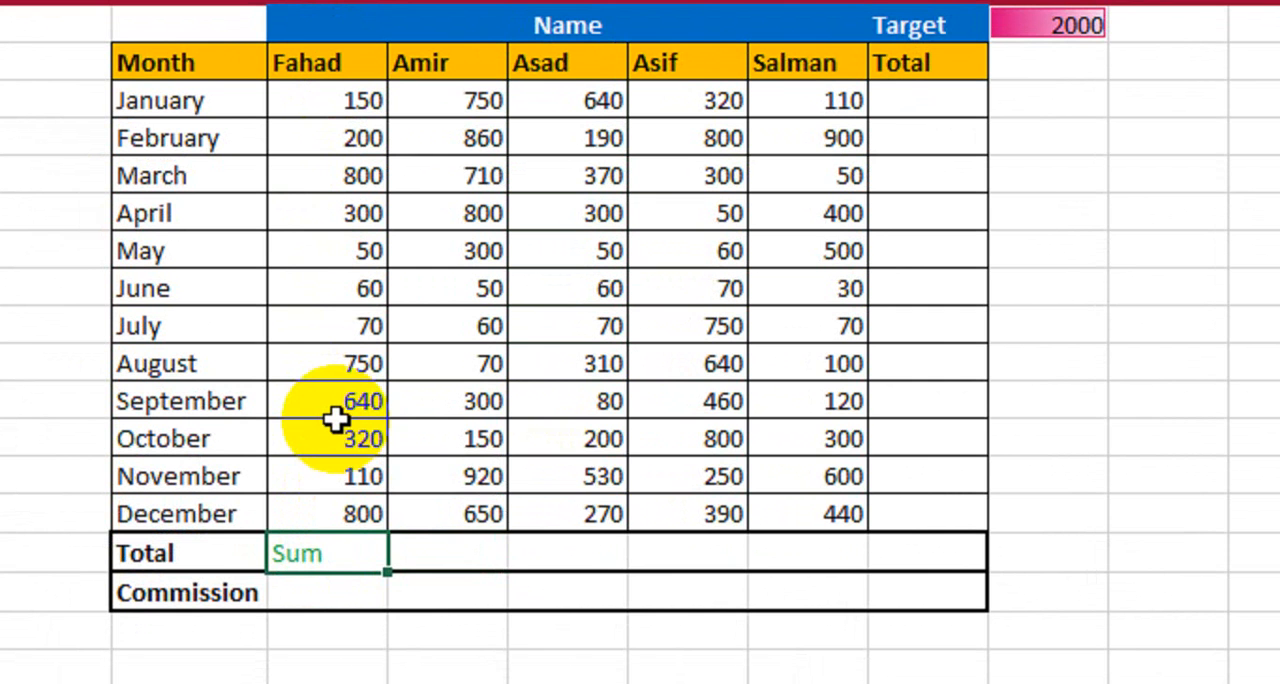
pyautogui.write('su')
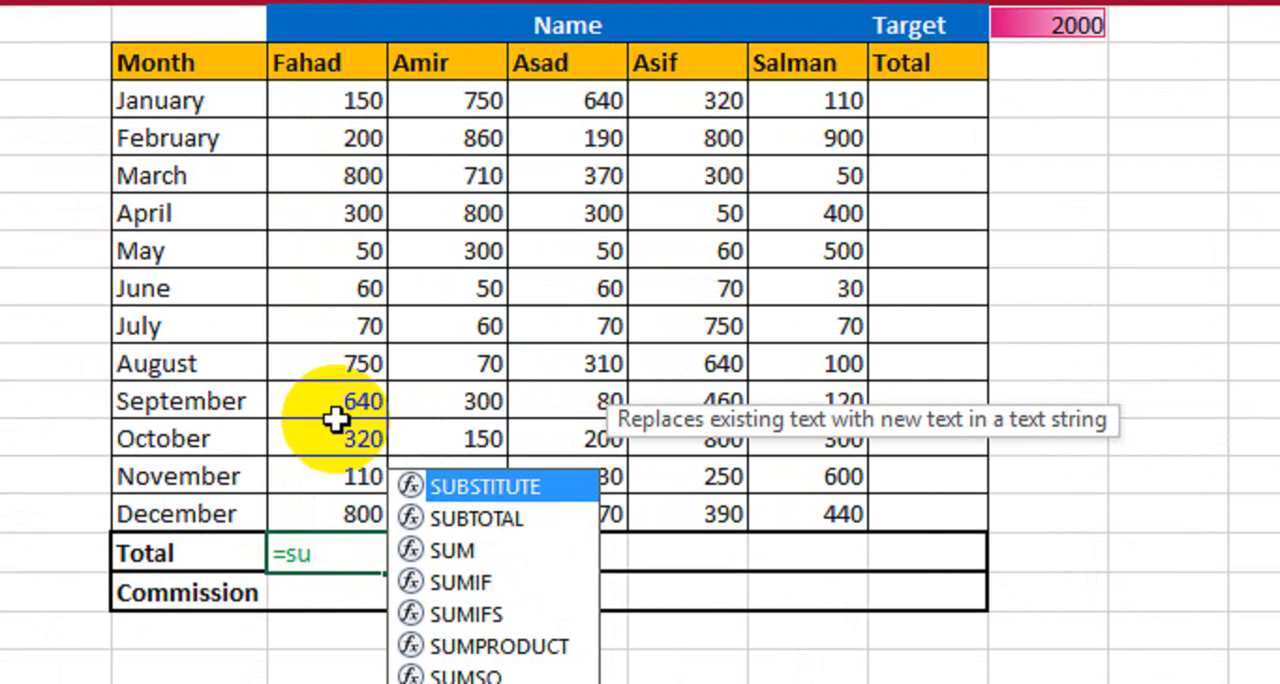
pyautogui.press('Down')
pyautogui.press('Down')
pyautogui.press('Tab')
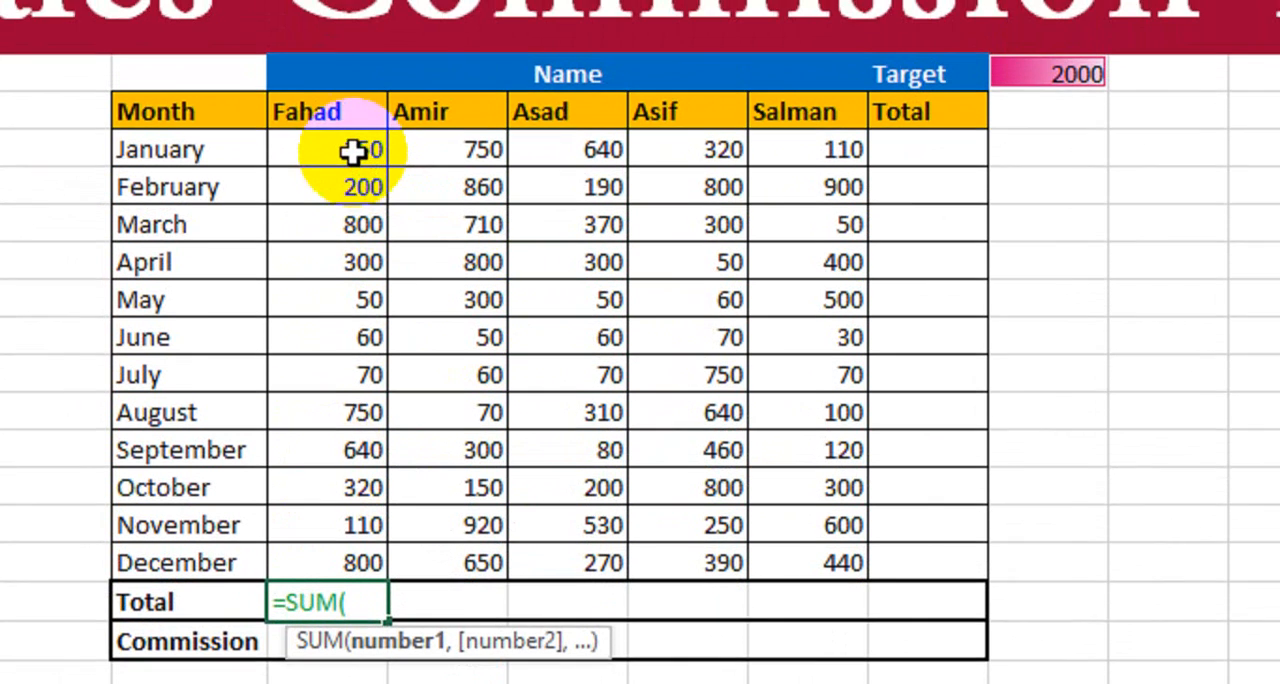
pyautogui.moveTo(355, 105); pyautogui.dragTo(340, 328)
pyautogui.moveTo(340, 395); pyautogui.dragTo(332, 562)
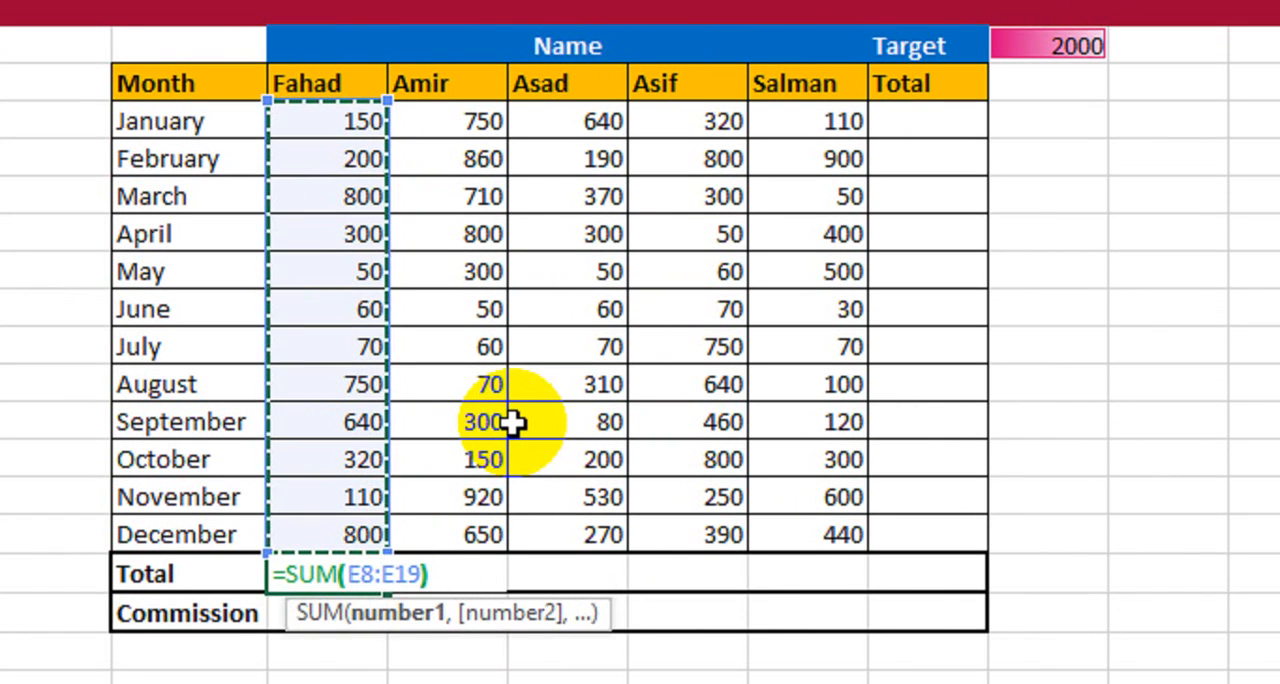
pyautogui.write(')')
pyautogui.press('Return')
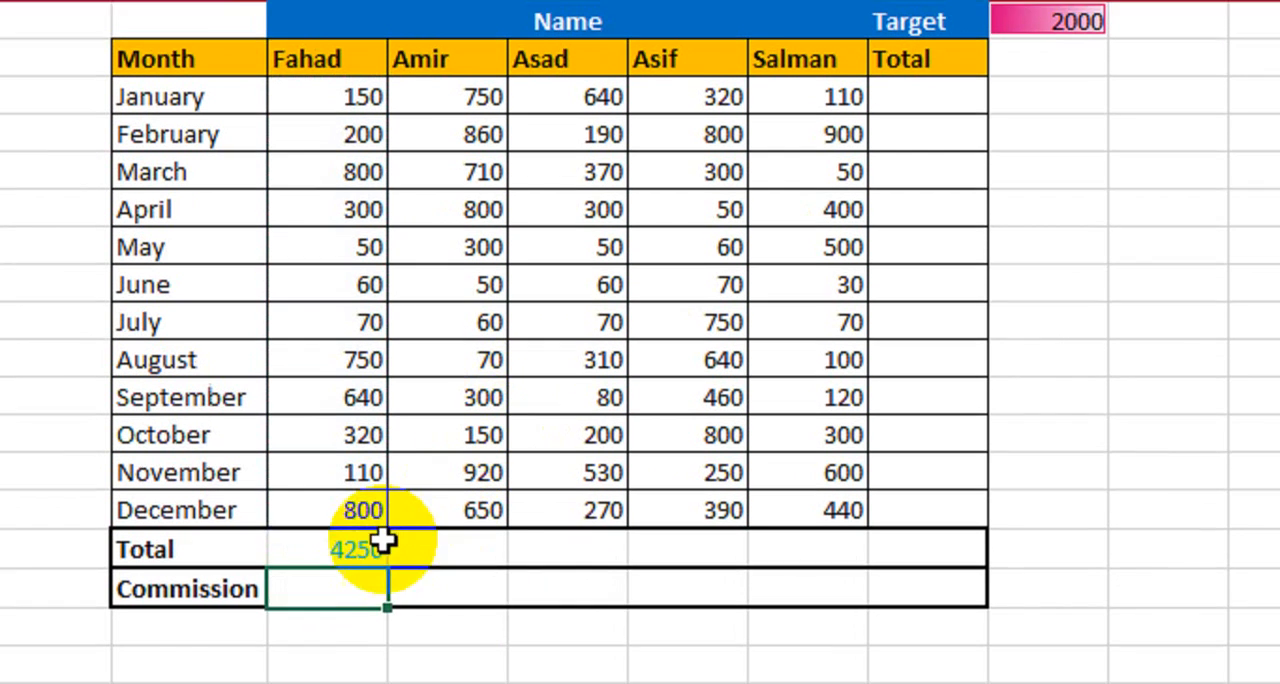
# - Fill the SUM formula from E20 across to I20 for the remaining salespeople
pyautogui.click(380, 578)
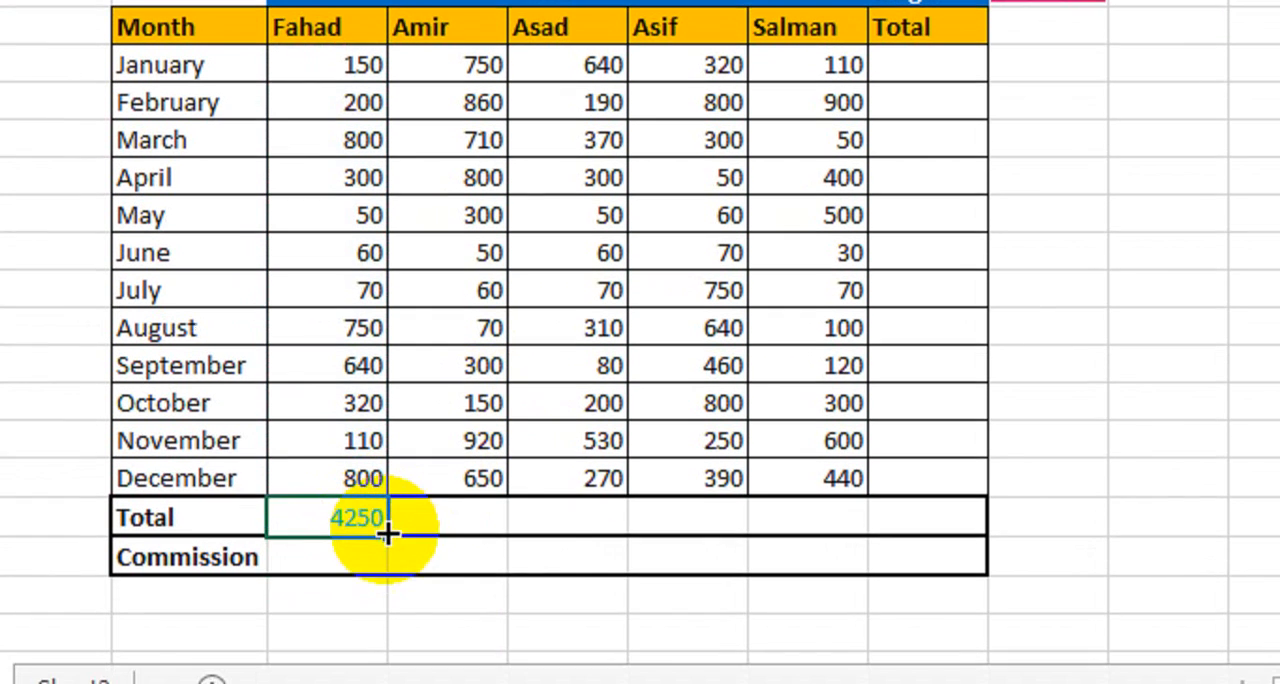
pyautogui.moveTo(385, 588); pyautogui.dragTo(838, 599)
pyautogui.moveTo(838, 514); pyautogui.dragTo(803, 538)
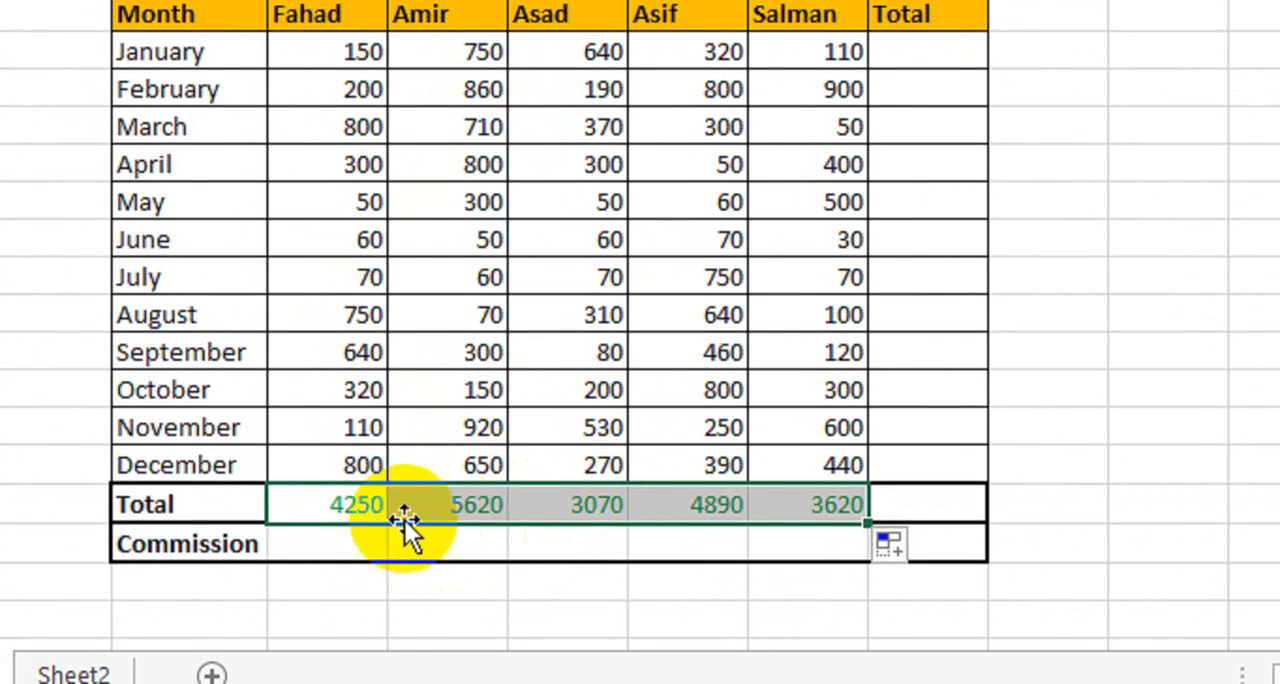
# - Enter =IF(E20>=$K$6,15%,0) in E21 as the first salesperson's commission formula, with an absolute reference to the target
pyautogui.click(370, 548)
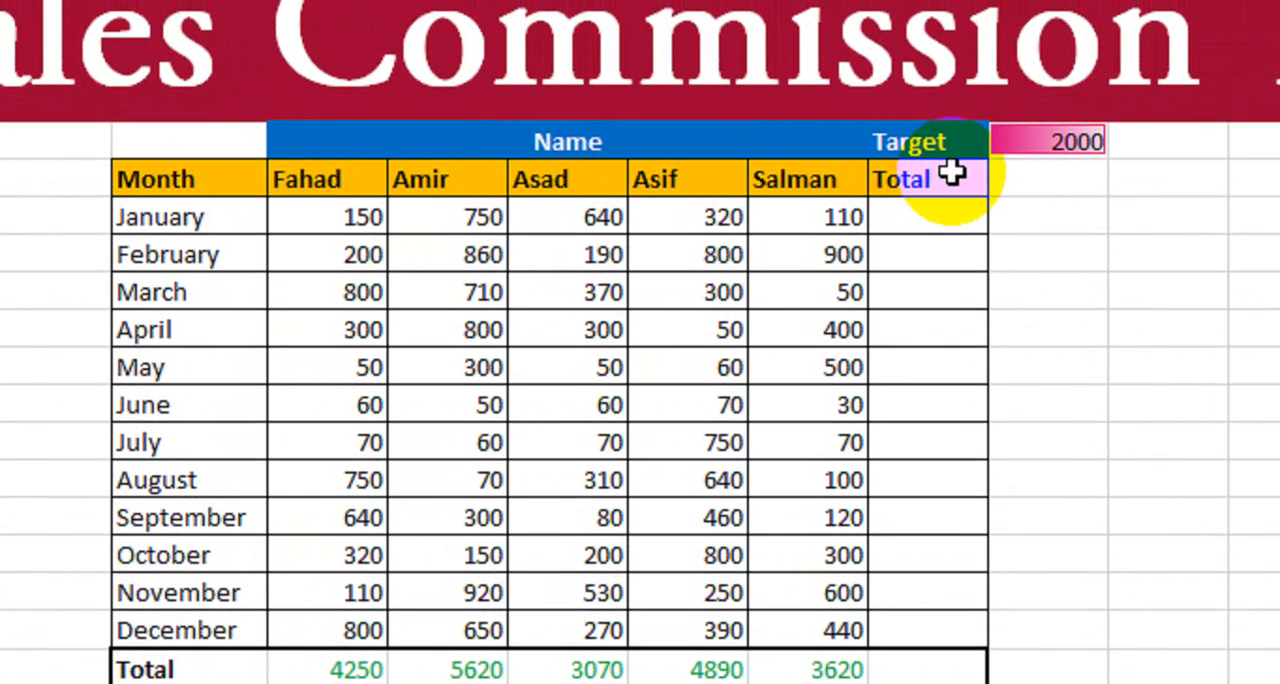
pyautogui.click(1025, 172)
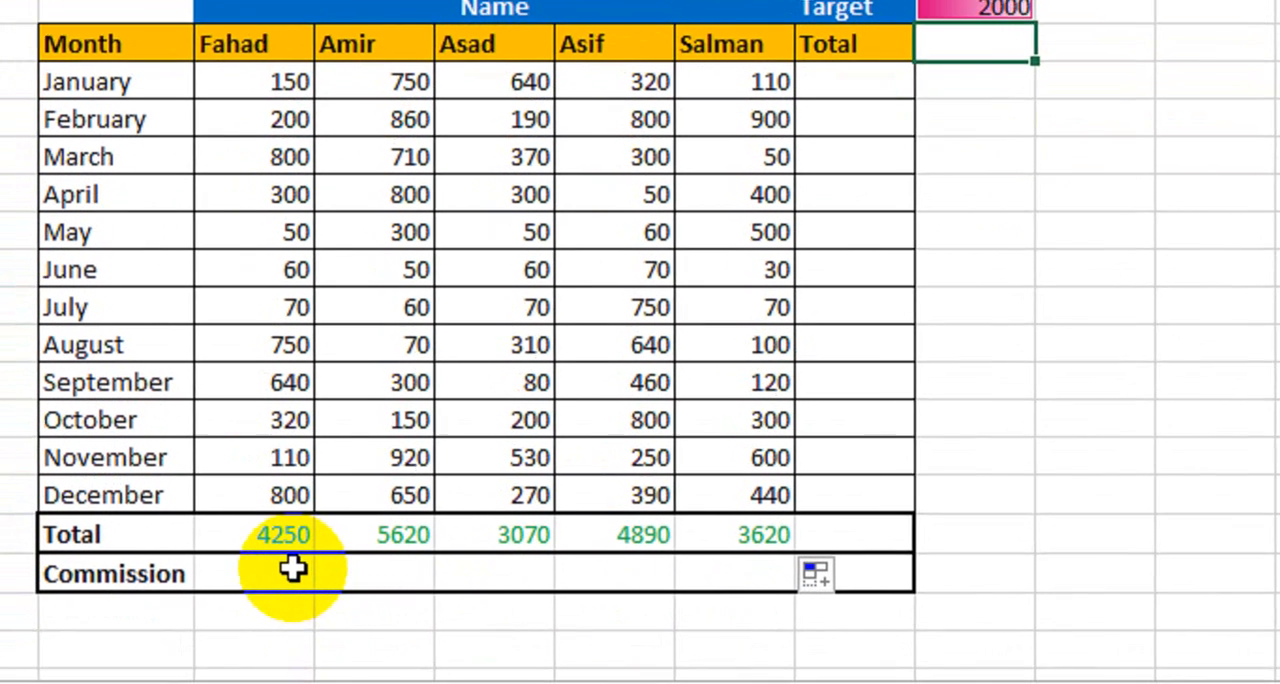
pyautogui.click(317, 526)
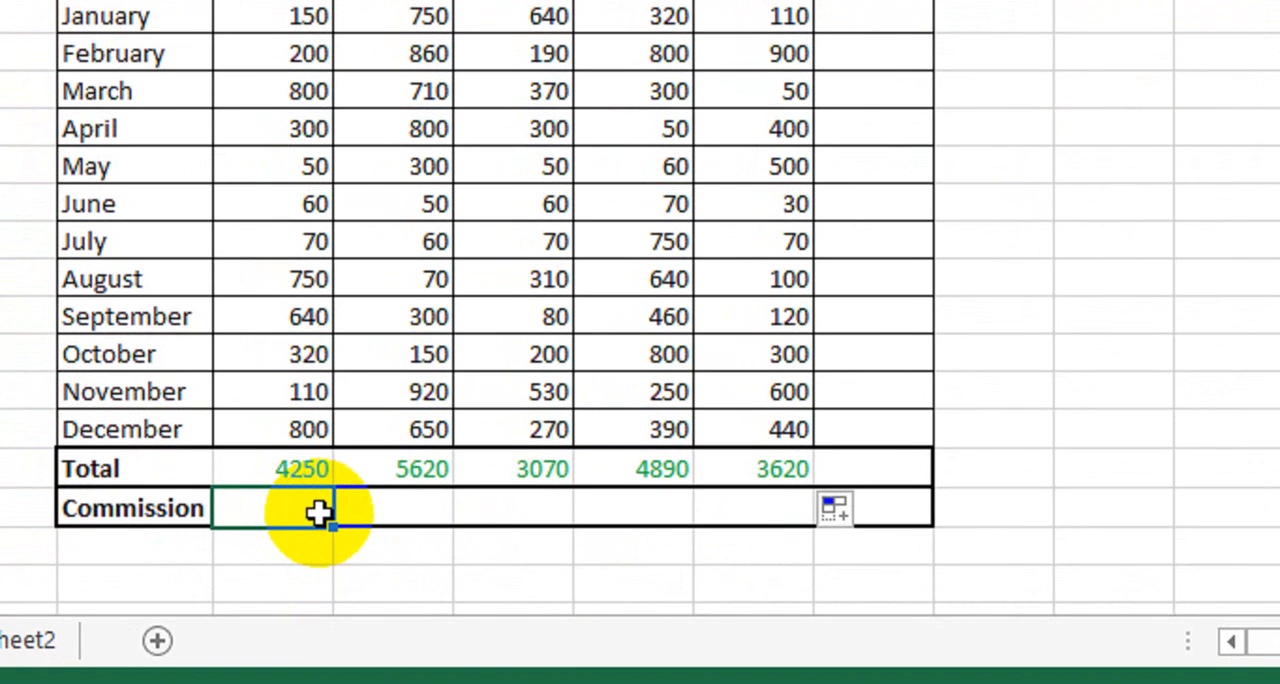
pyautogui.write('=if')
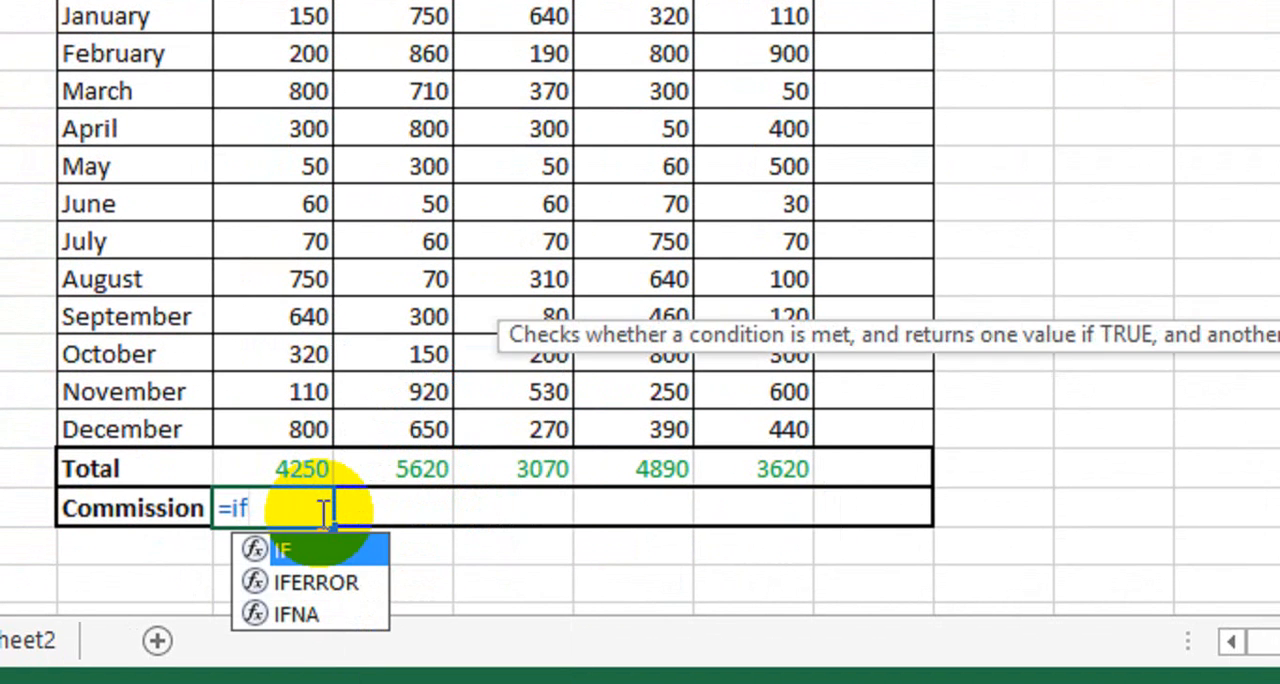
pyautogui.press('Tab')
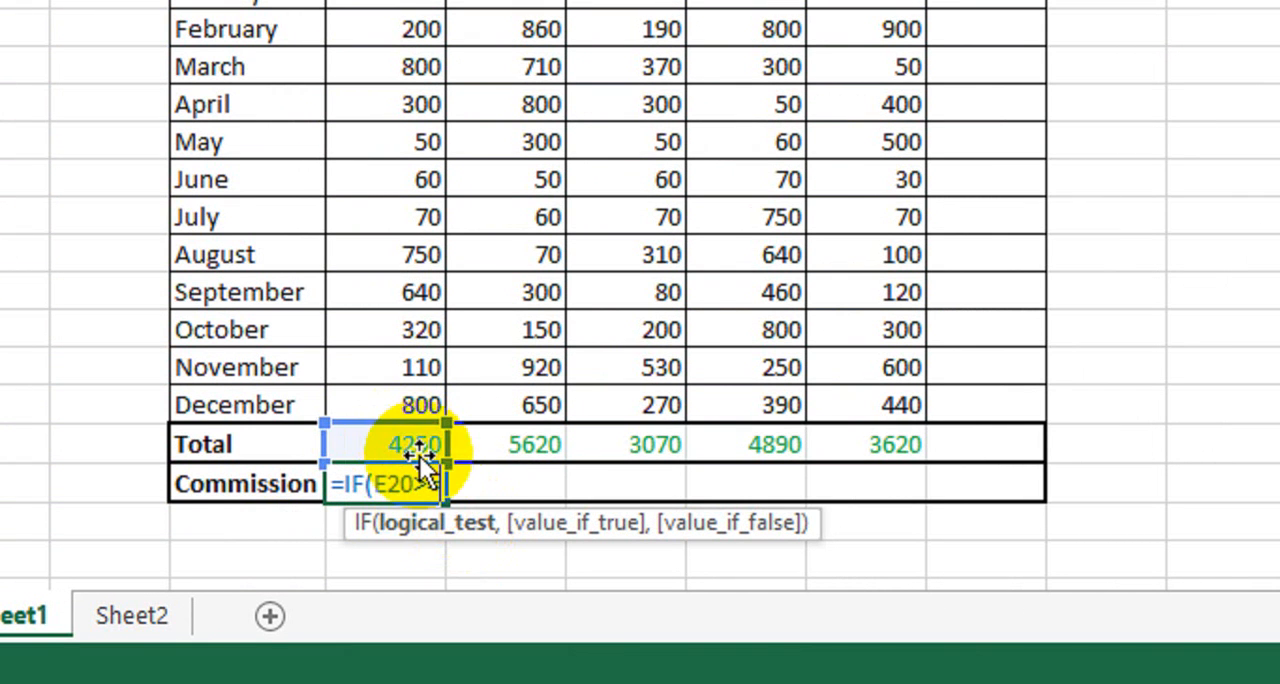
pyautogui.write('=')
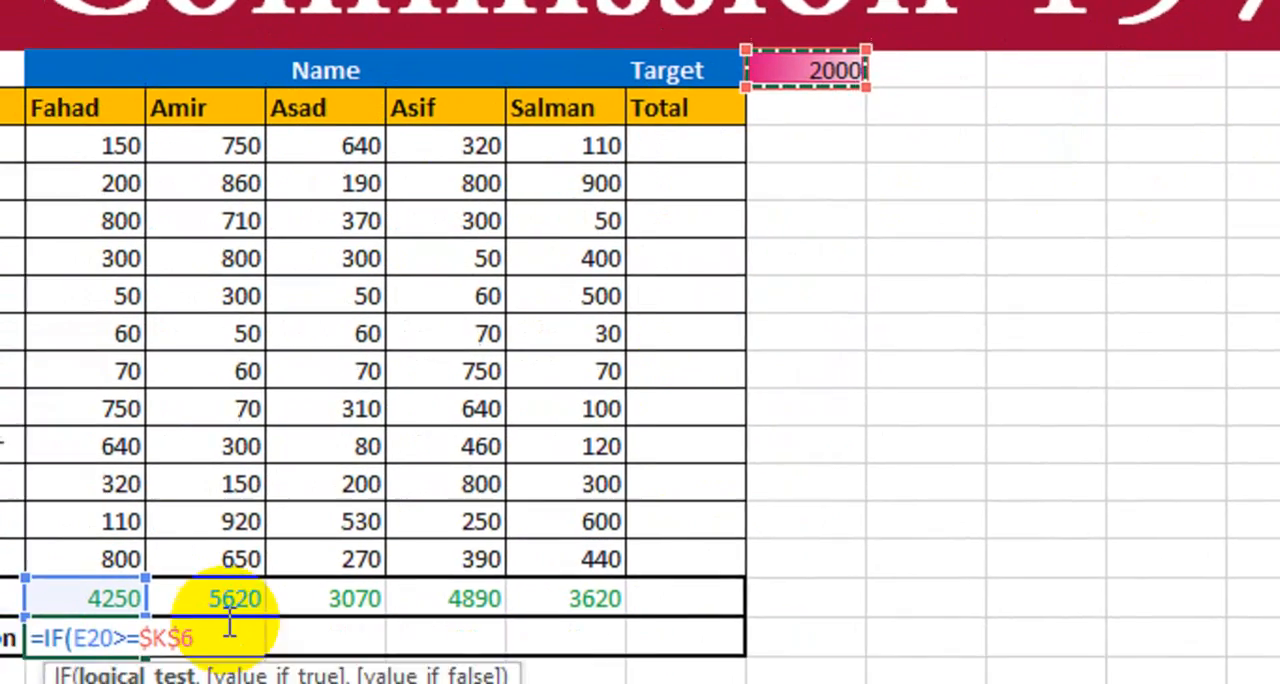
pyautogui.write(',')
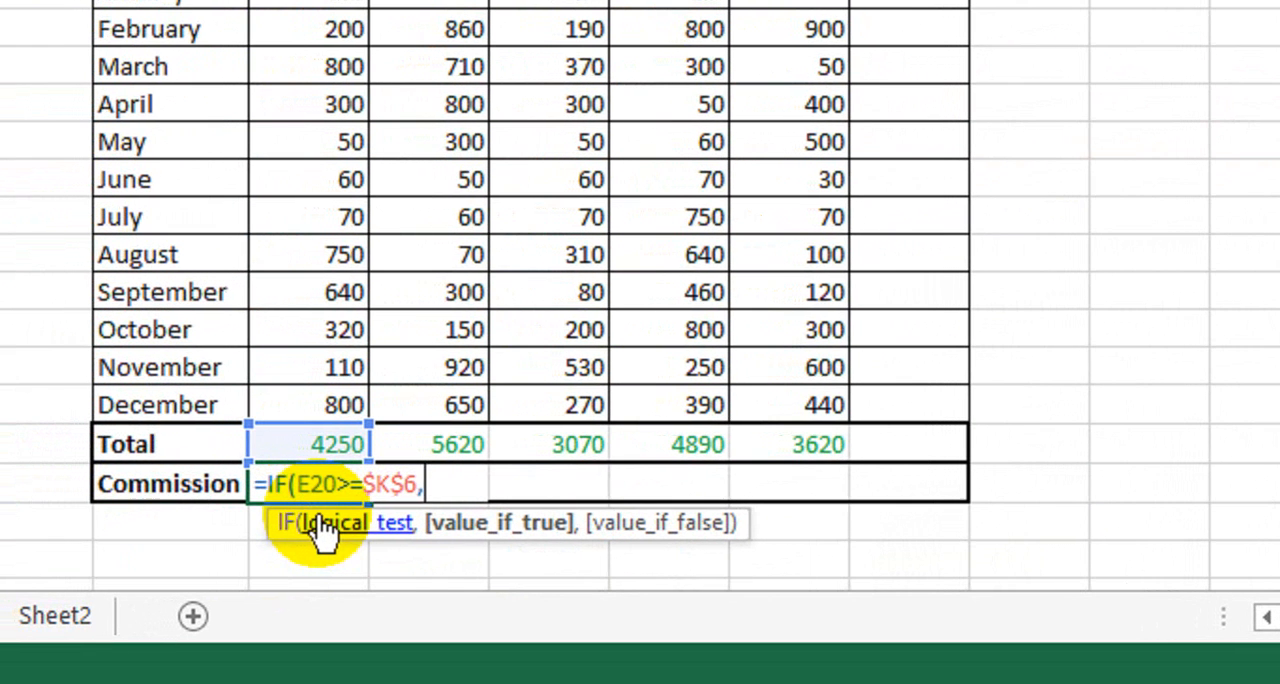
pyautogui.write('15%,0')
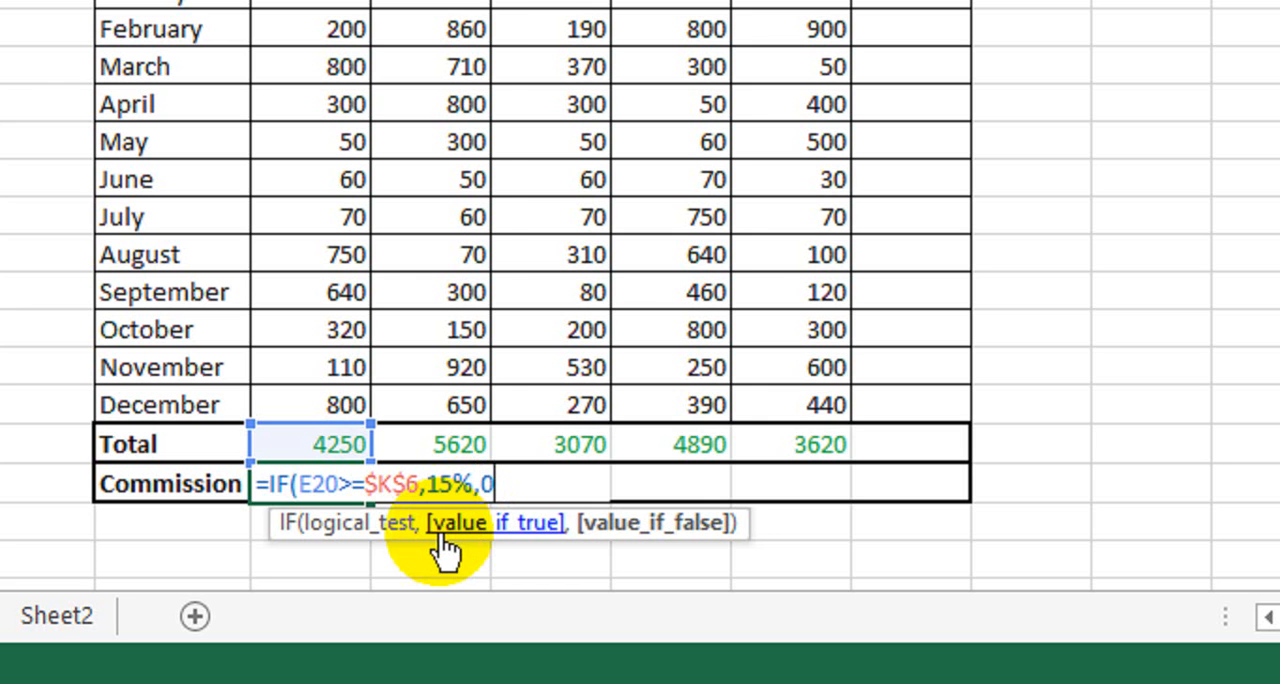
pyautogui.press('Return')
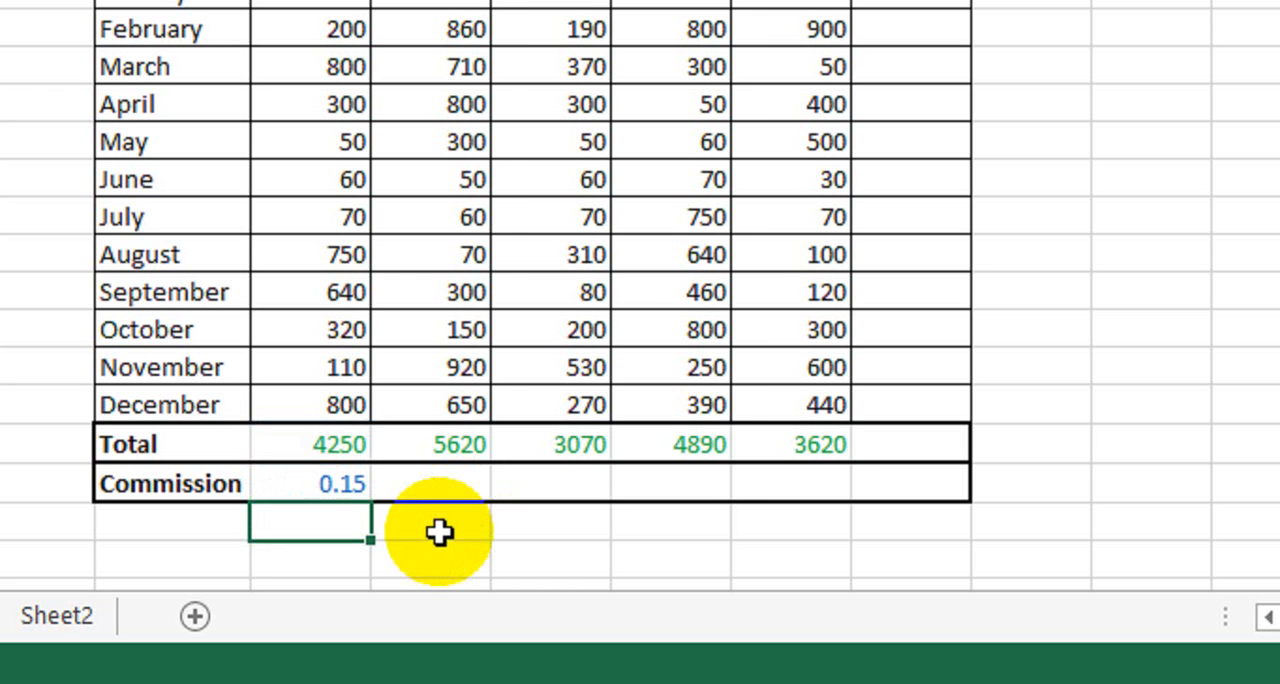
# - Format the commission cell E21 as a percentage
pyautogui.click(354, 495)
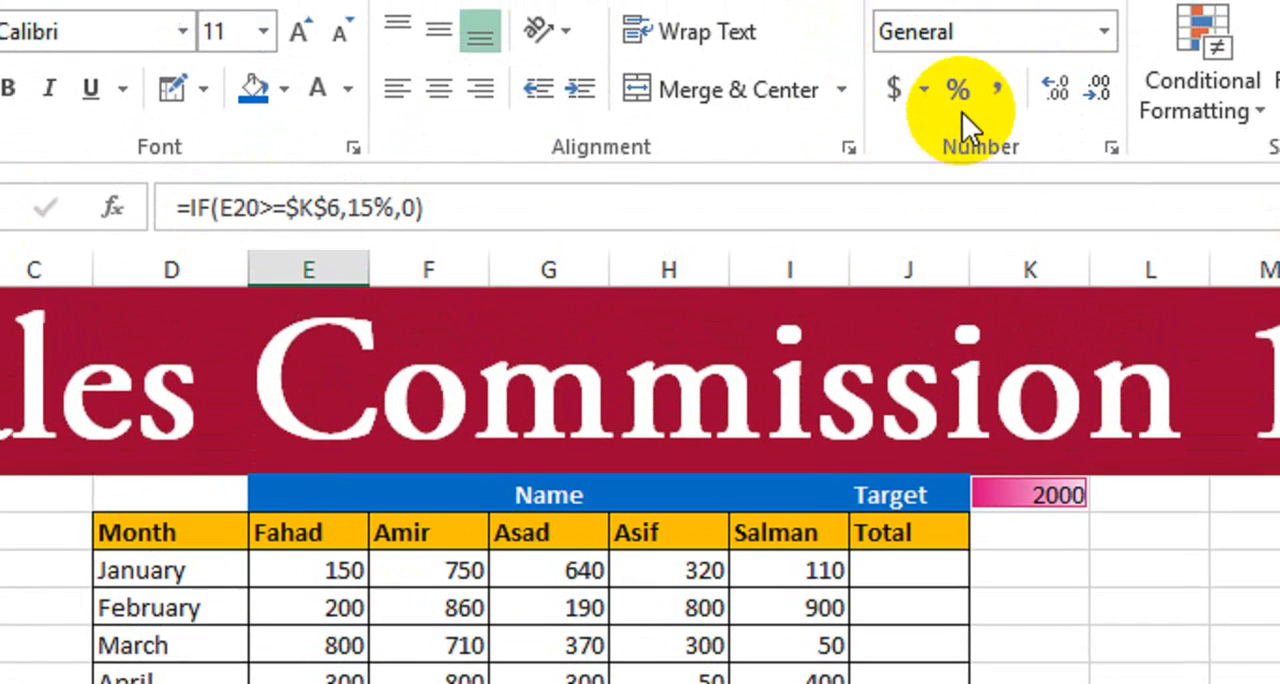
pyautogui.click(959, 103)
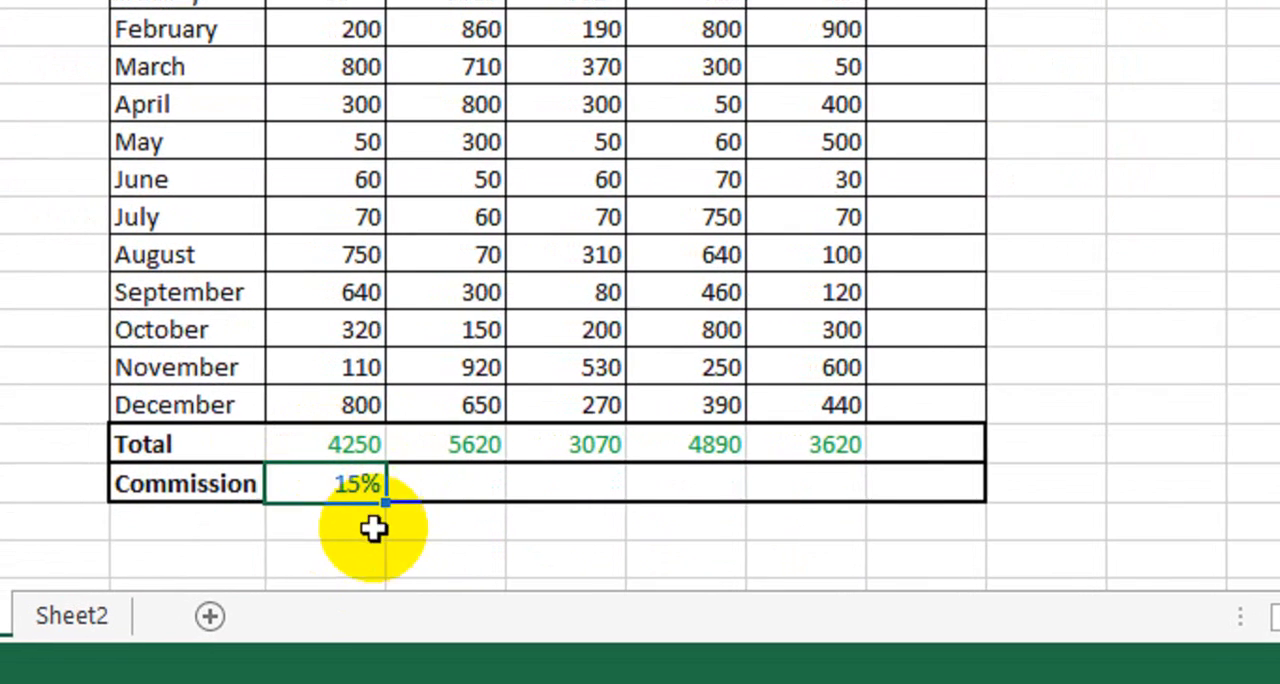
pyautogui.click(340, 449)
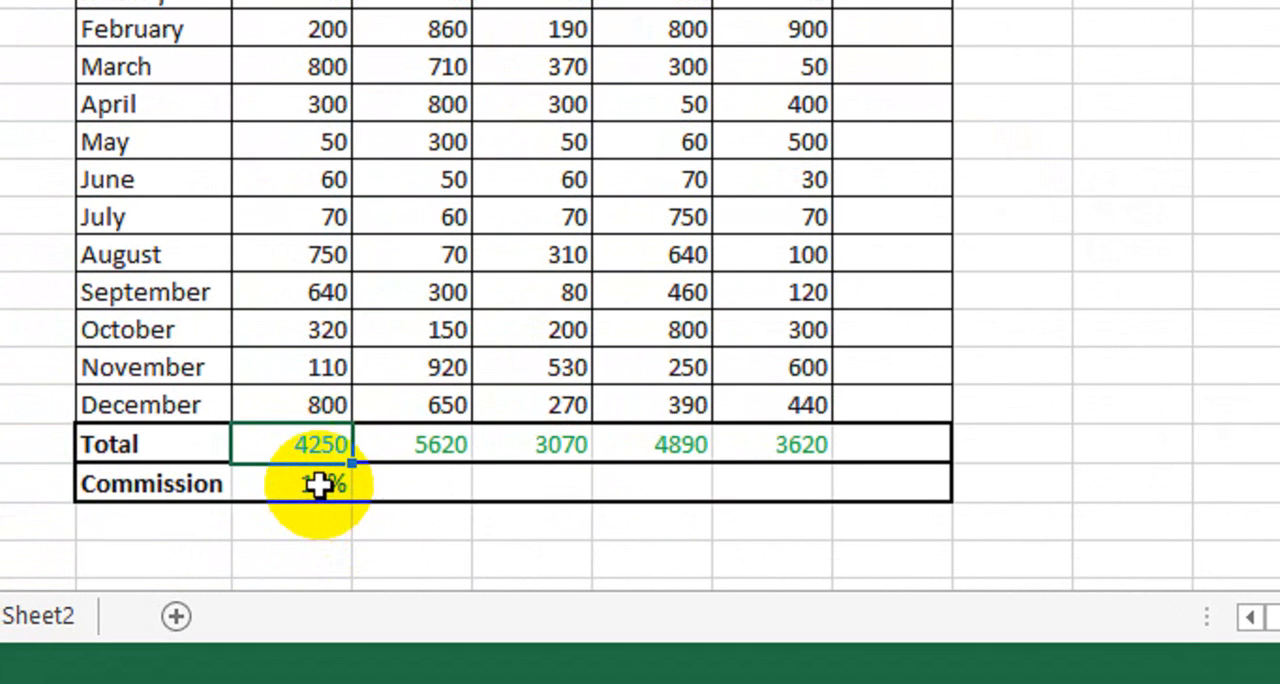
# - Change the value-if-true argument in E21 so the formula reads =IF(E20>=$K$6,E20*15%,0)
pyautogui.doubleClick(318, 485)
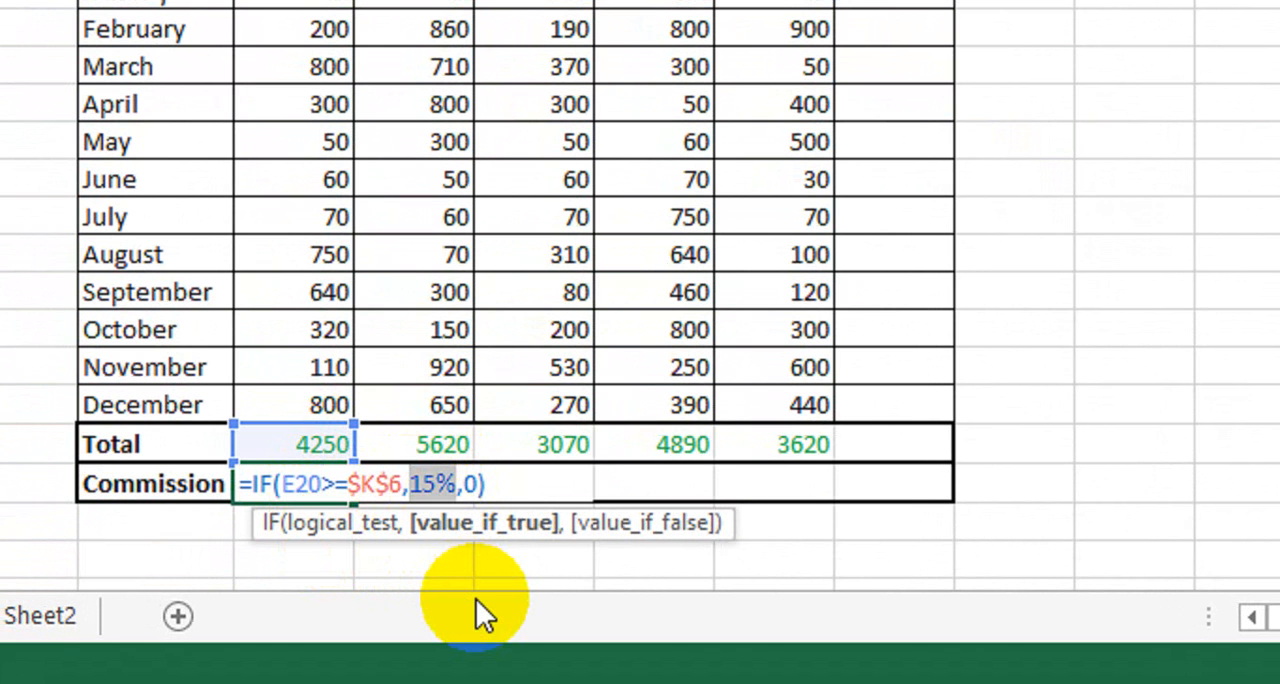
pyautogui.press('Delete')
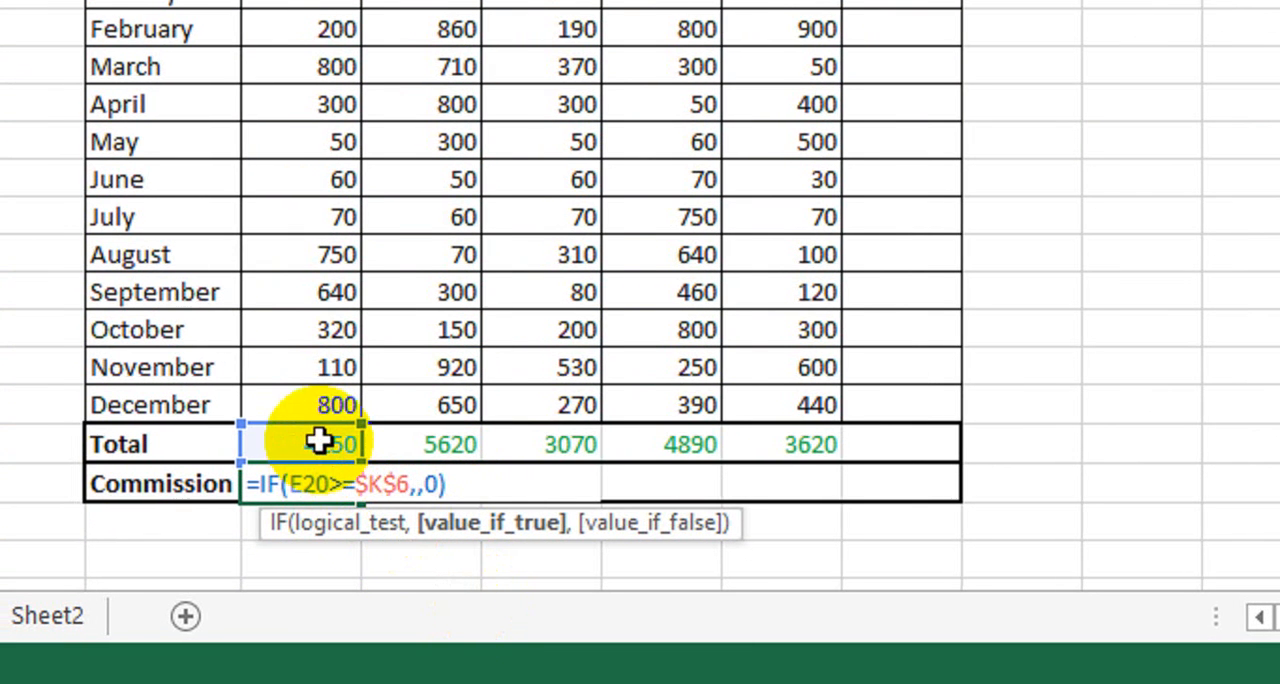
pyautogui.click(292, 445)
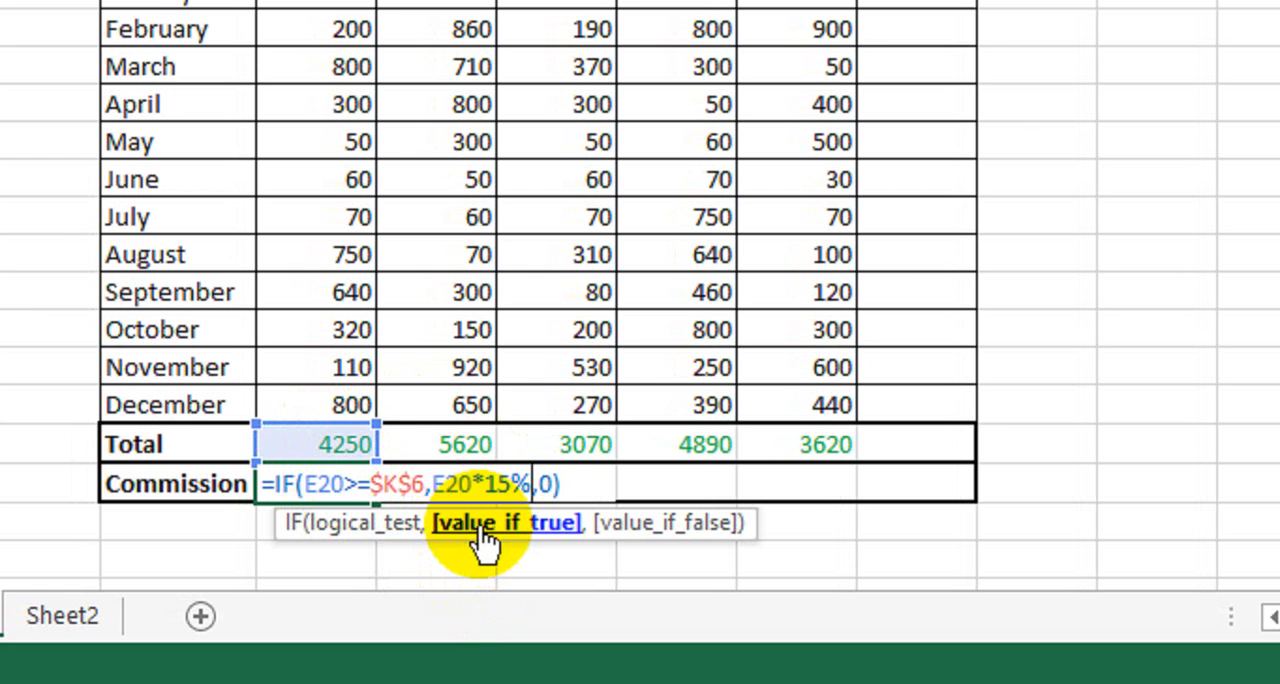
pyautogui.press('Return')
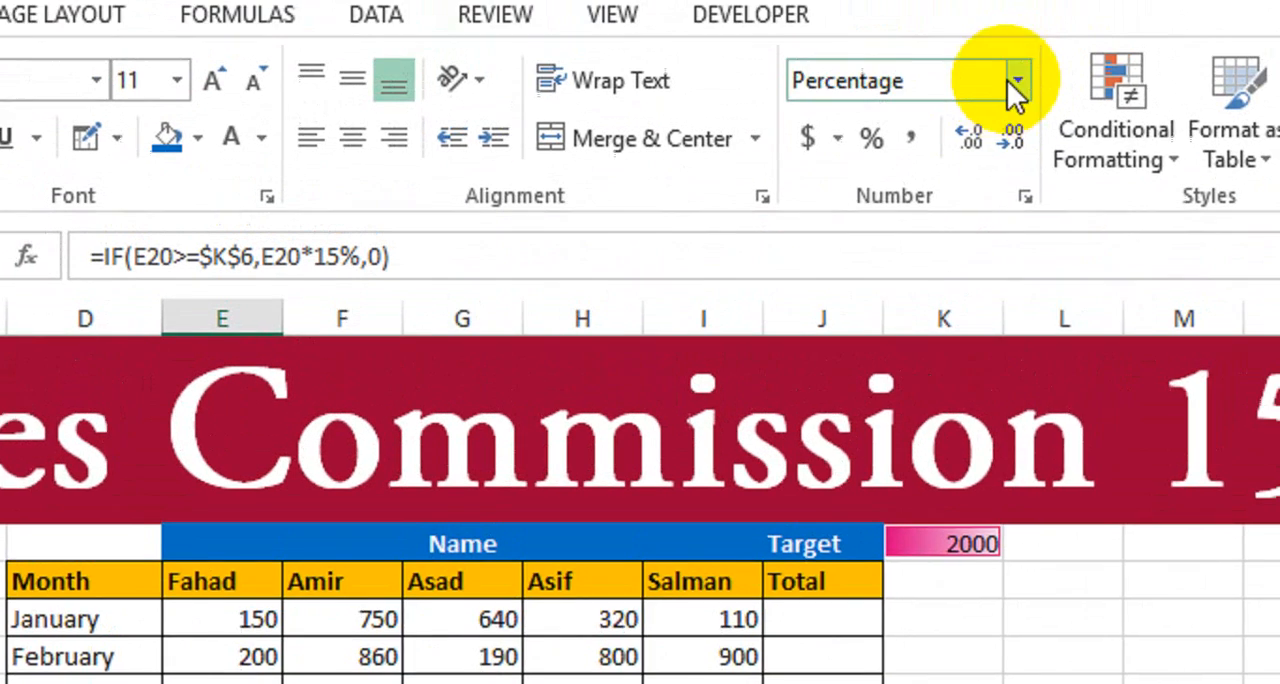
# - Set the number format of the commission cell E21 to General
pyautogui.click(982, 134)
pyautogui.click(922, 188)
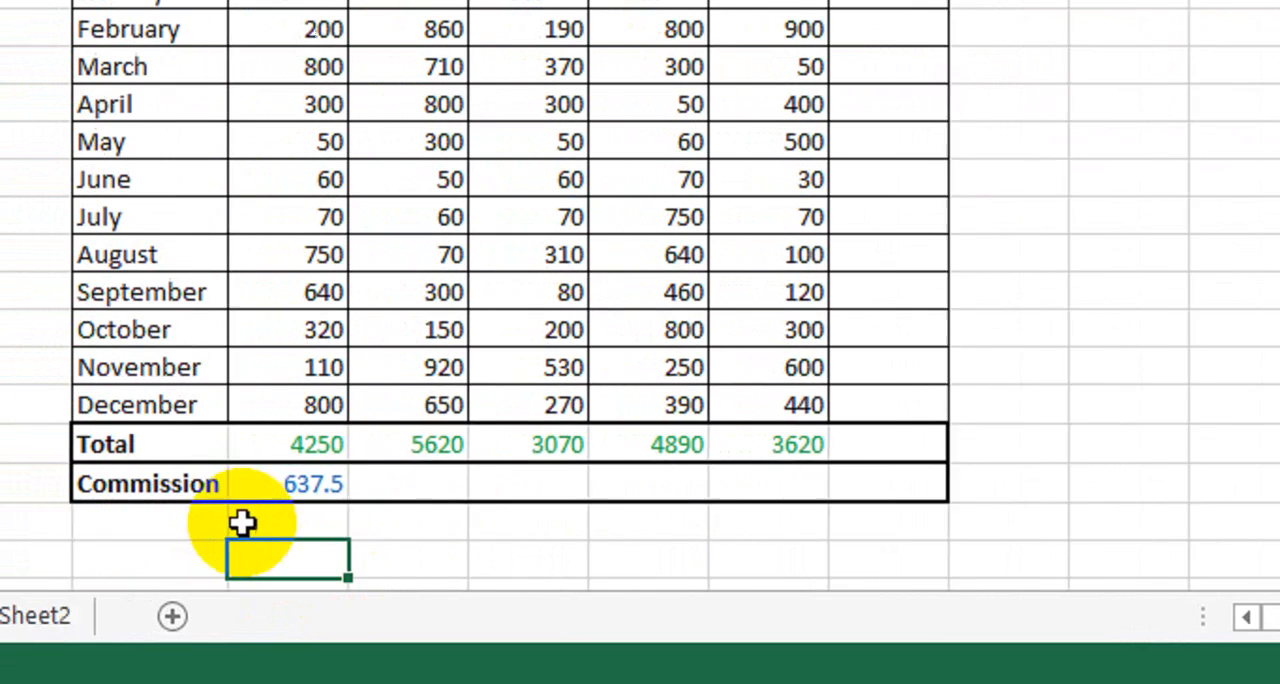
pyautogui.click(316, 485)
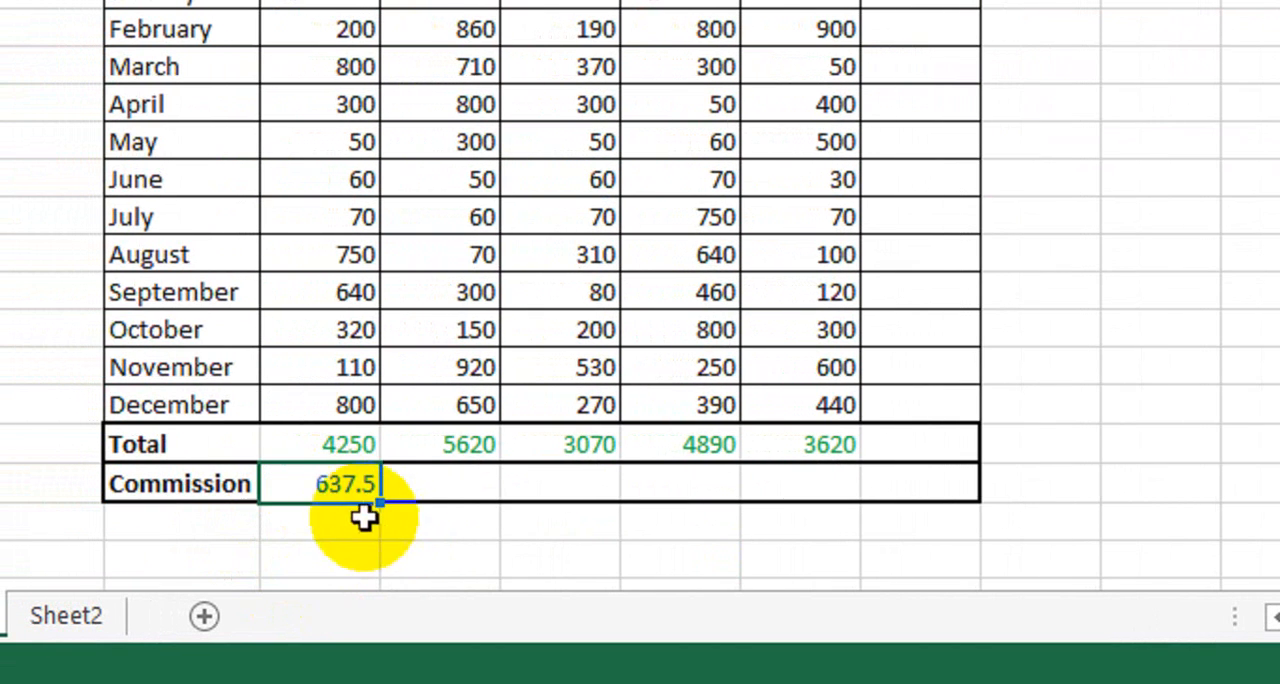
# - Fill the commission formula from E21 across to I21 for the remaining salespeople
pyautogui.click(346, 447)
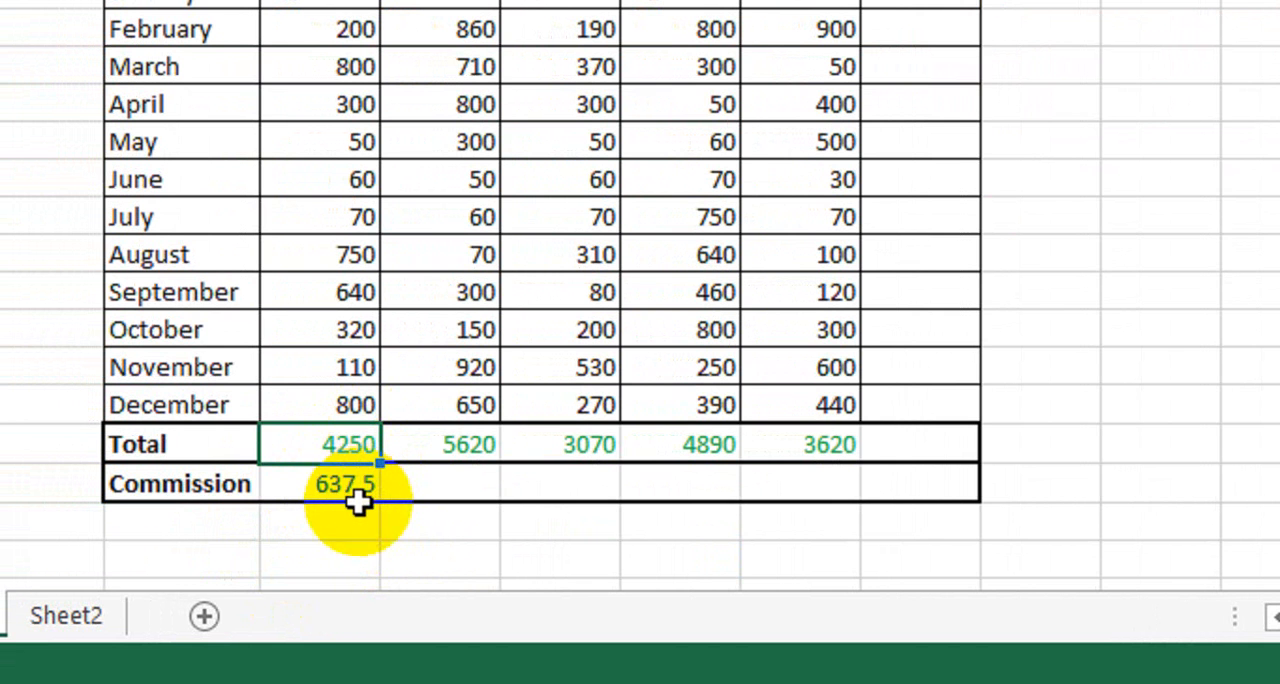
pyautogui.click(346, 495)
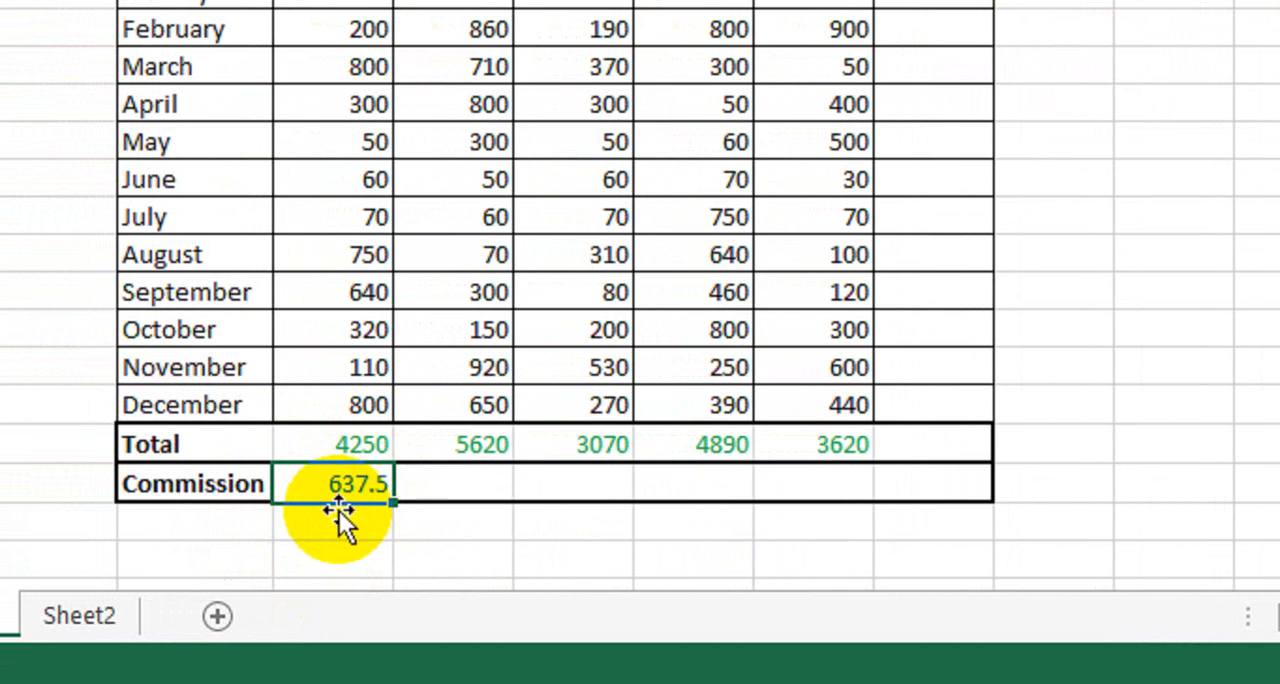
pyautogui.moveTo(393, 508); pyautogui.dragTo(858, 506)
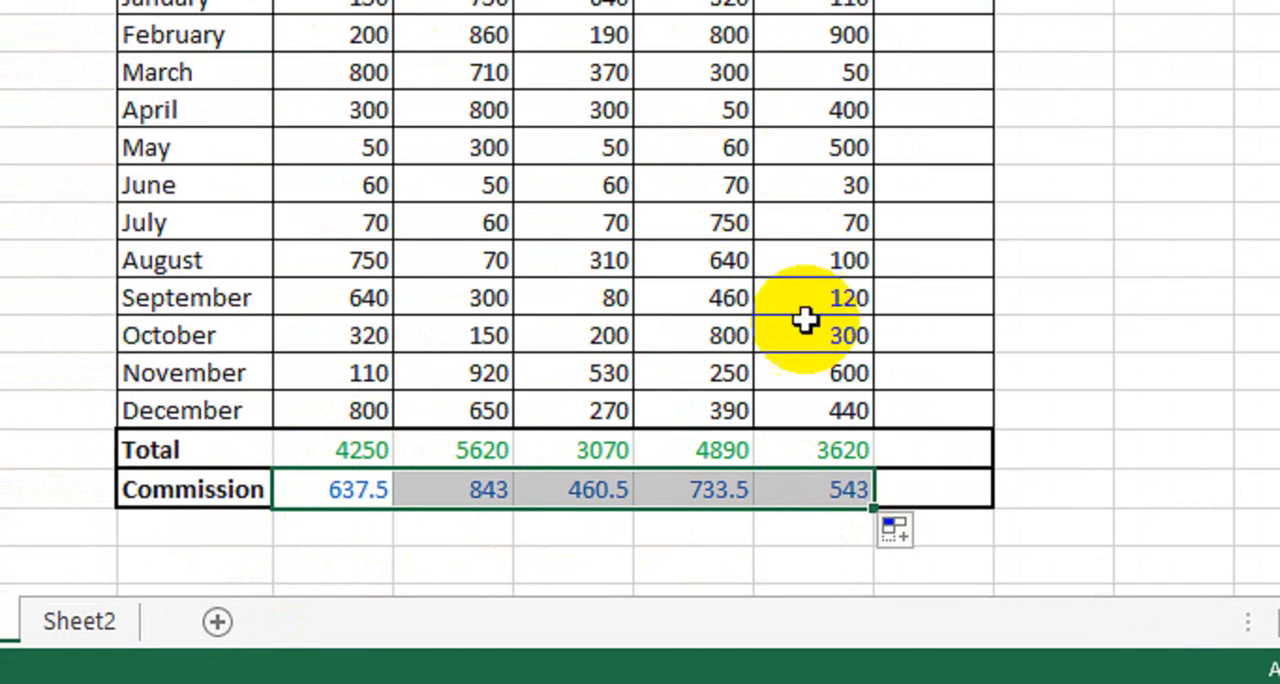
# - Examine the copied commission formula in G21 and review the commission row against the totals and the target
pyautogui.doubleClick(586, 489)
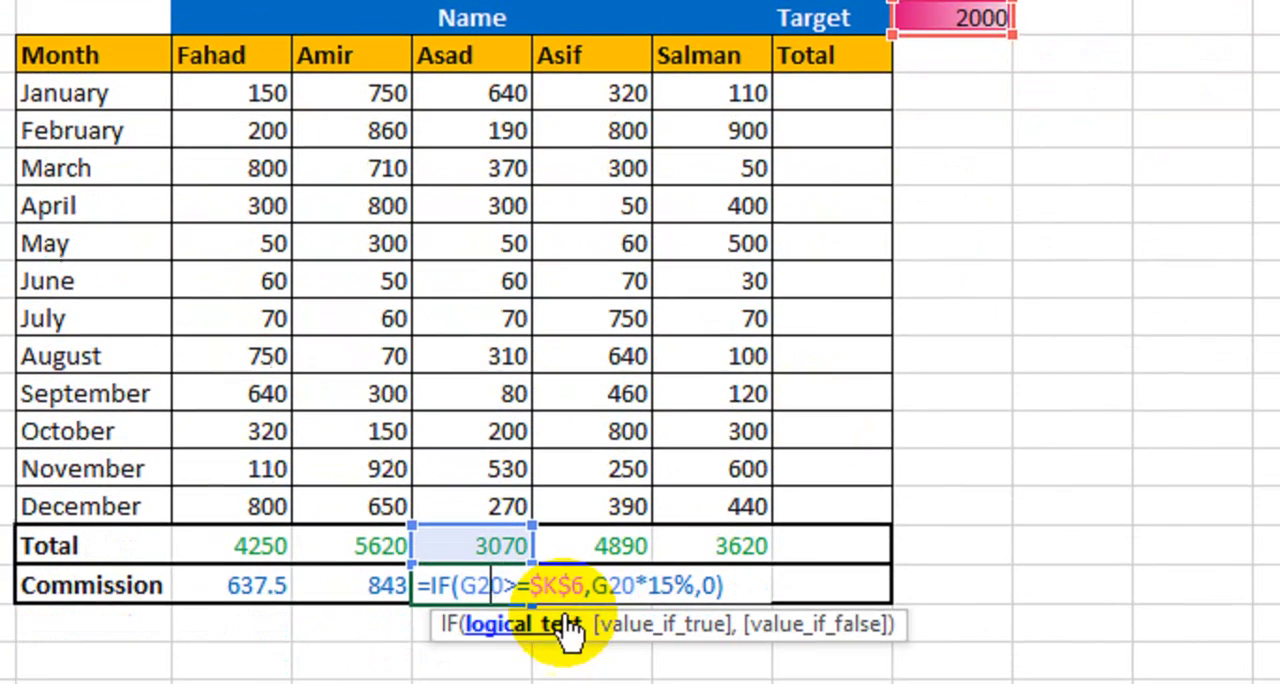
pyautogui.press('Return')
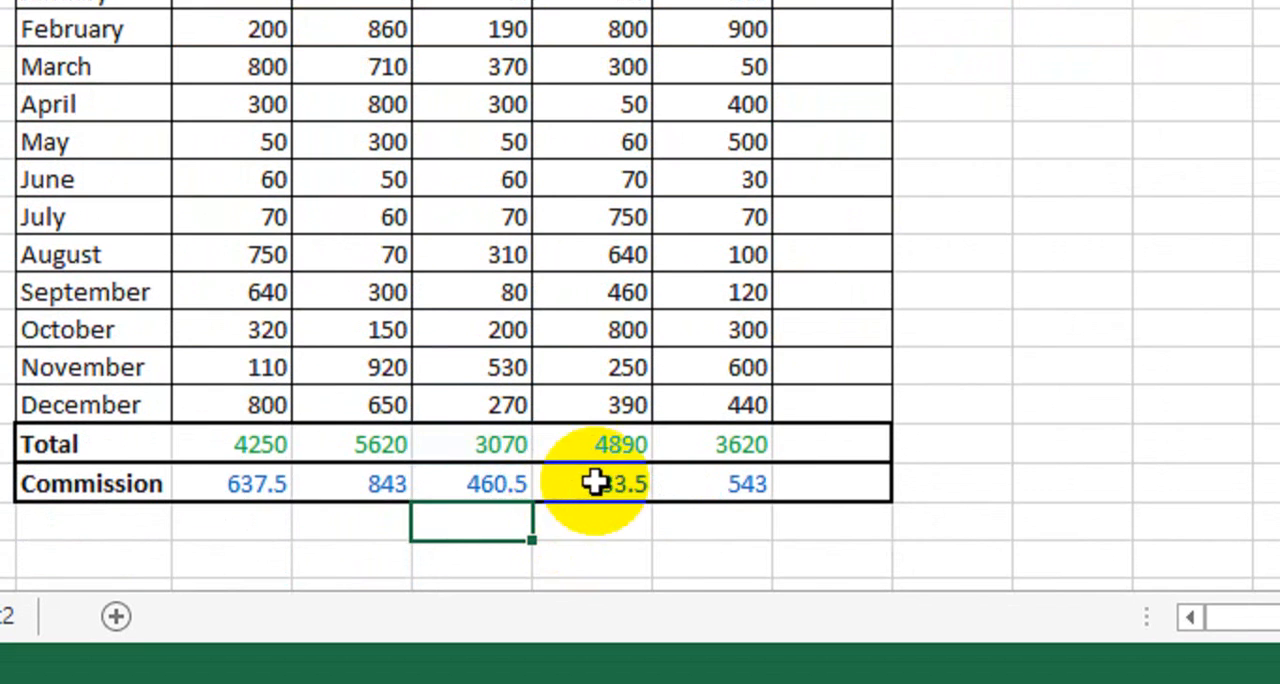
pyautogui.moveTo(264, 494); pyautogui.dragTo(721, 489)
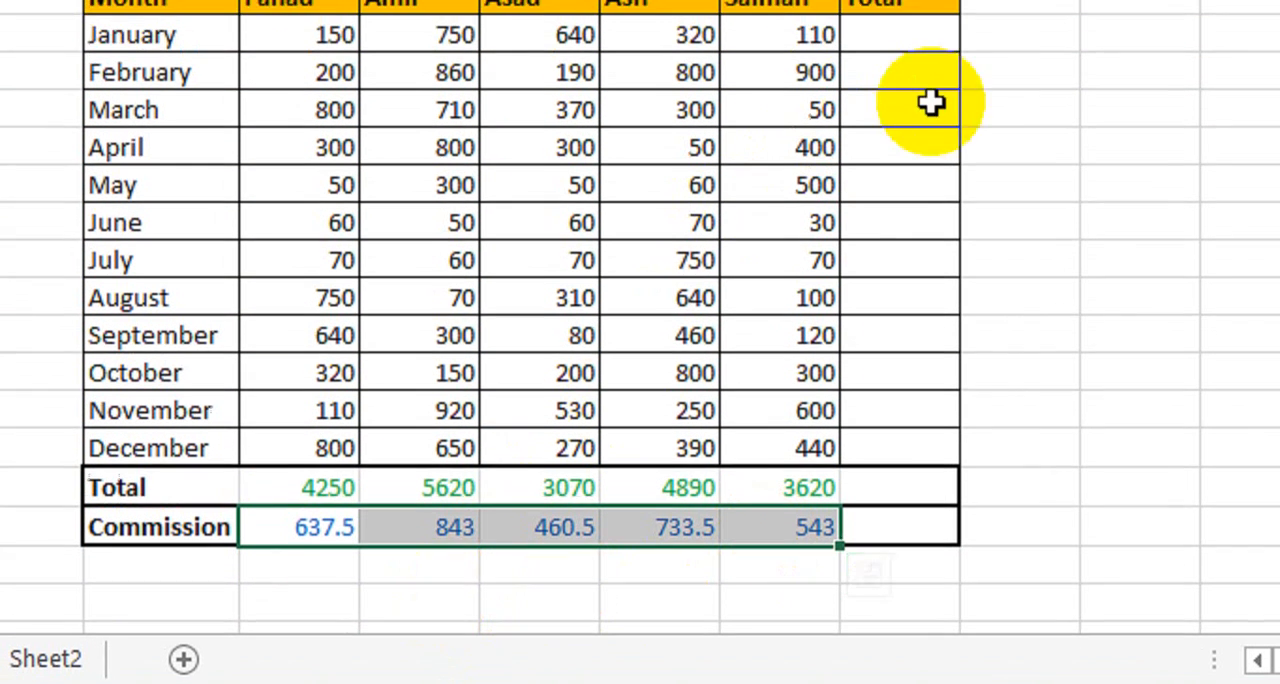
pyautogui.click(980, 123)
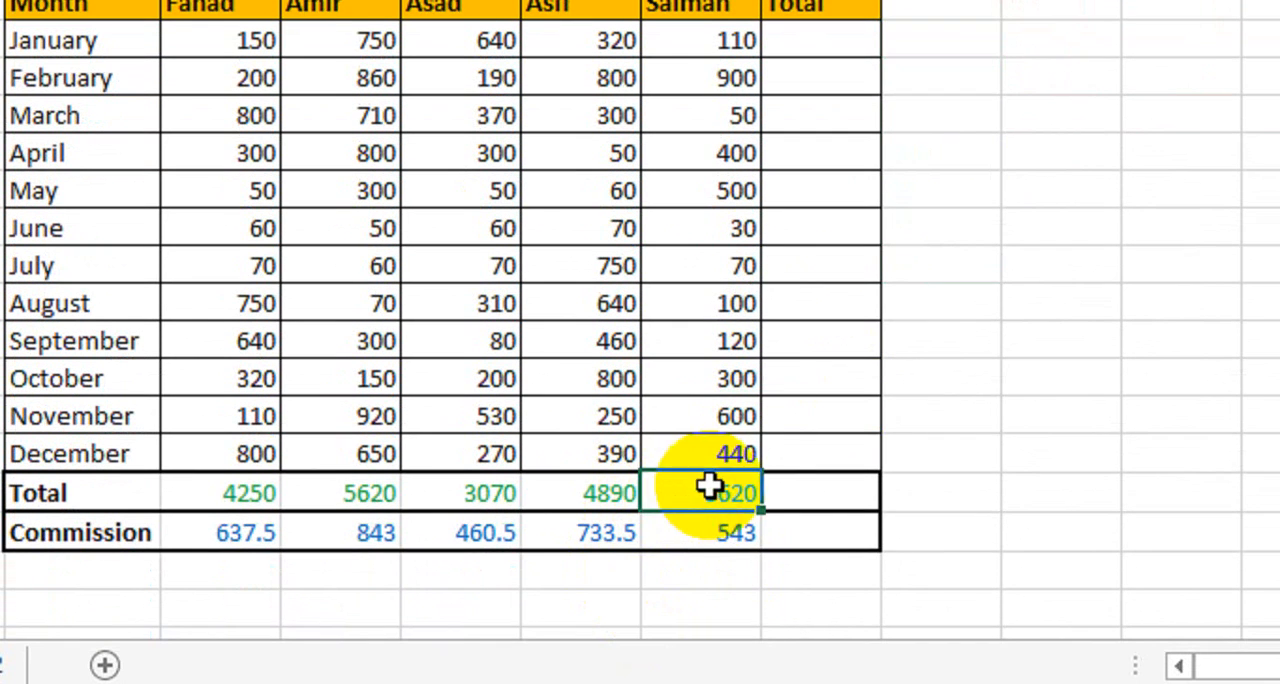
pyautogui.click(700, 528)
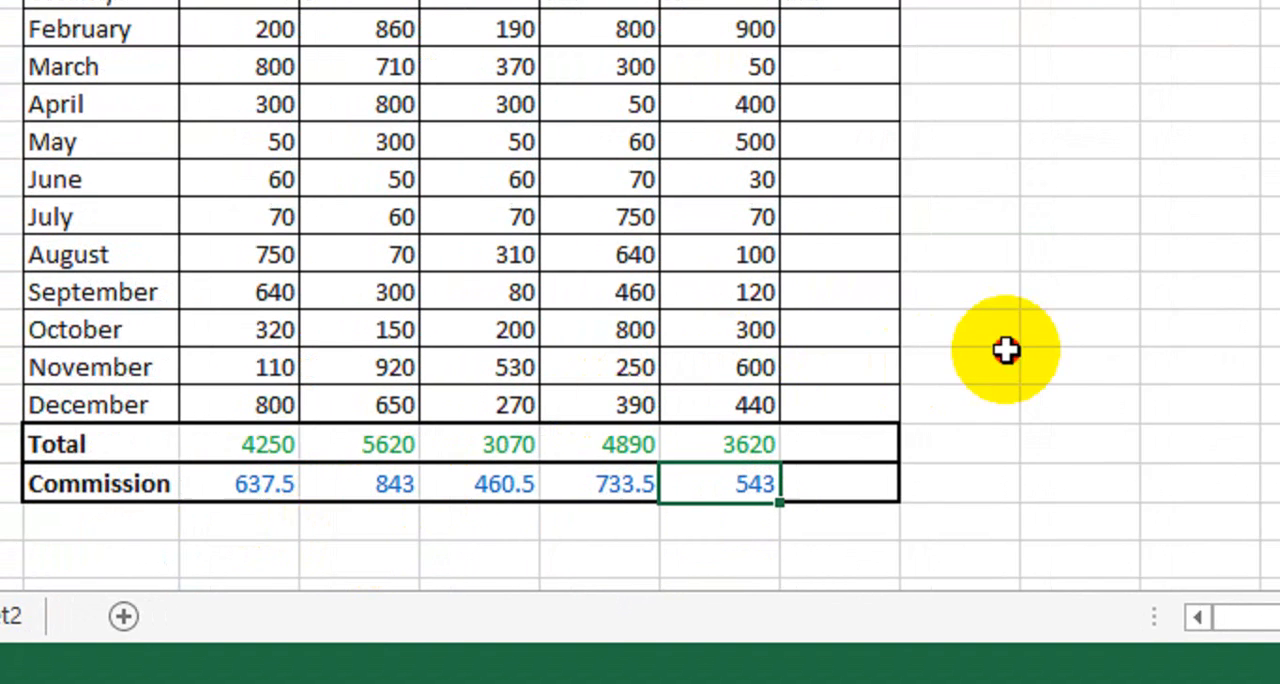
pyautogui.click(990, 369)
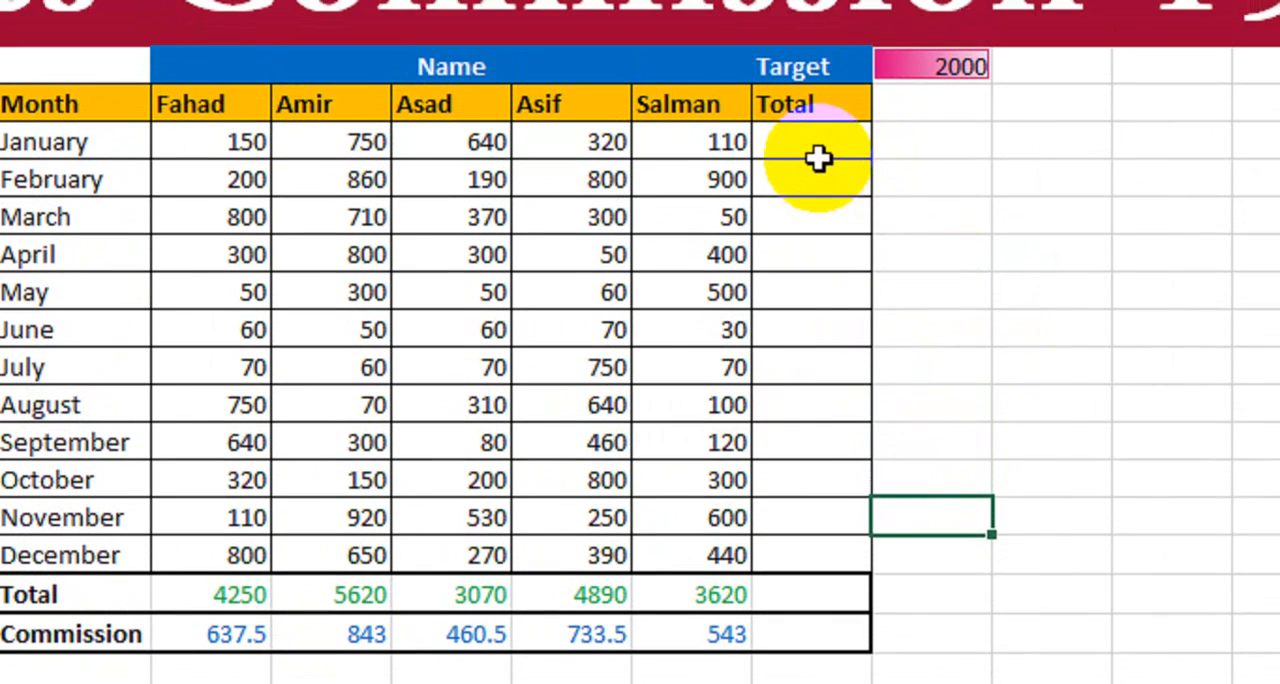
# - Look over the January sales figures in E8:I8 that feed the row's Total cell
pyautogui.click(812, 10)
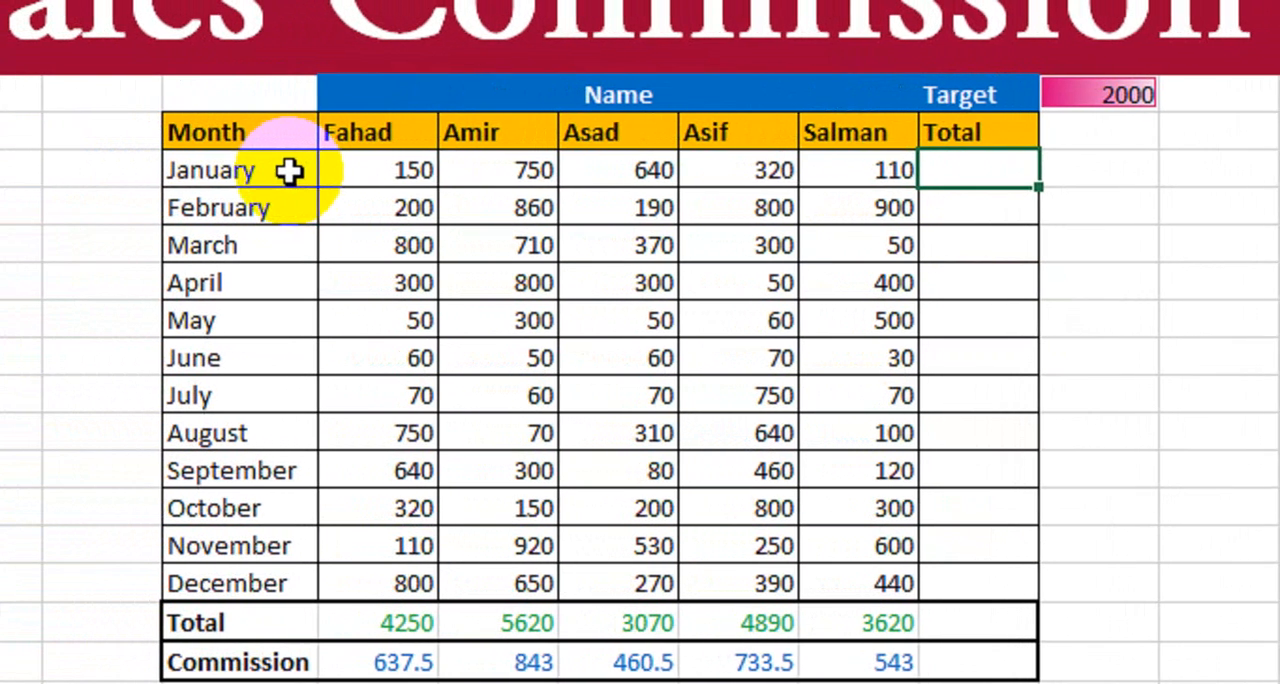
pyautogui.moveTo(219, 172); pyautogui.dragTo(765, 165)
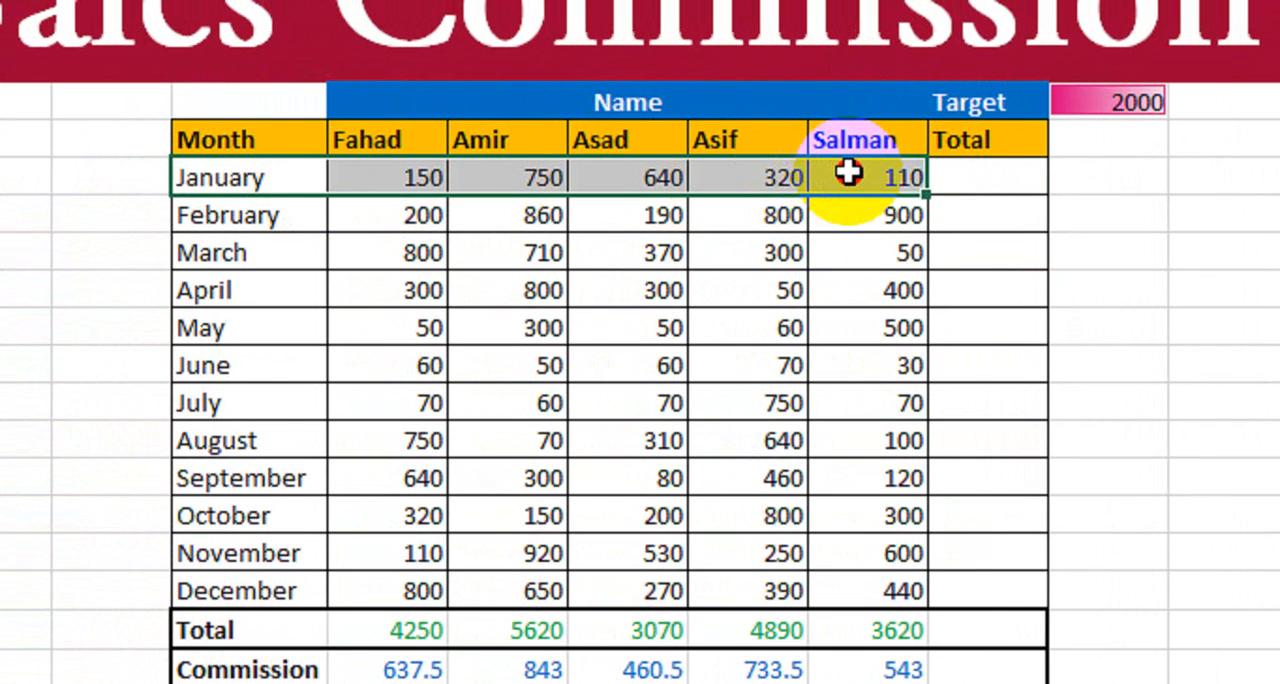
pyautogui.click(400, 172)
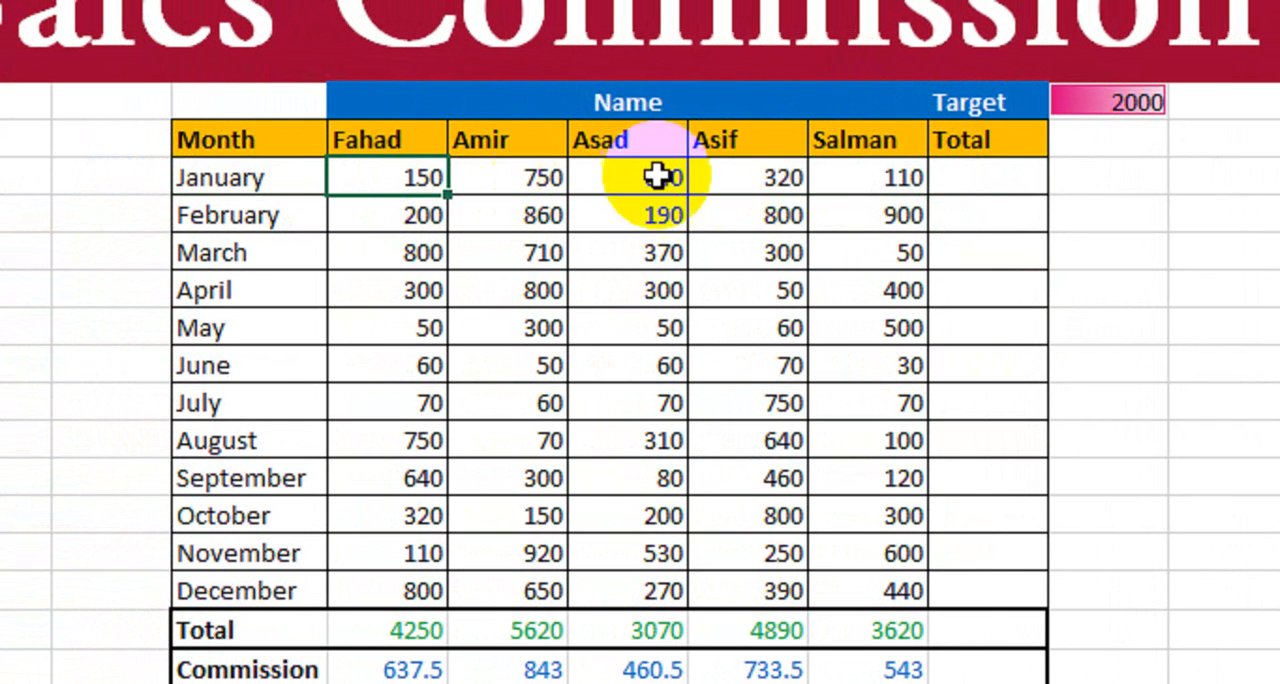
pyautogui.click(841, 183)
pyautogui.click(742, 178)
pyautogui.click(664, 177)
pyautogui.click(936, 170)
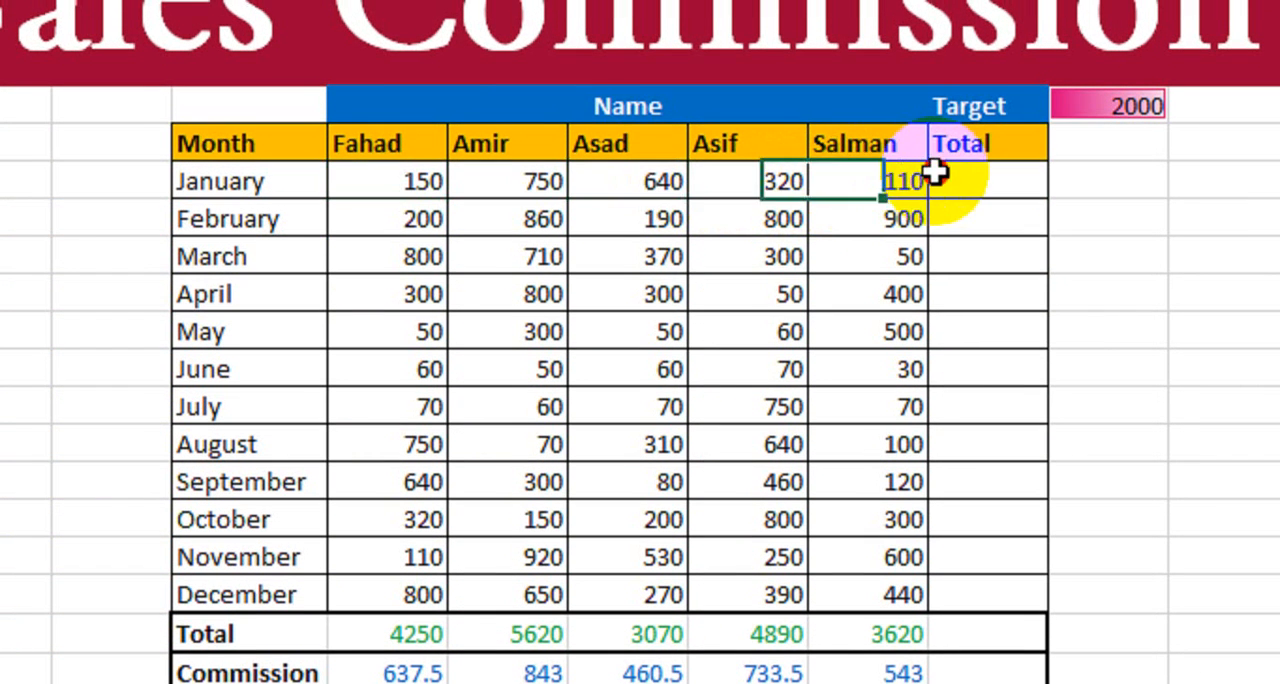
pyautogui.click(280, 181)
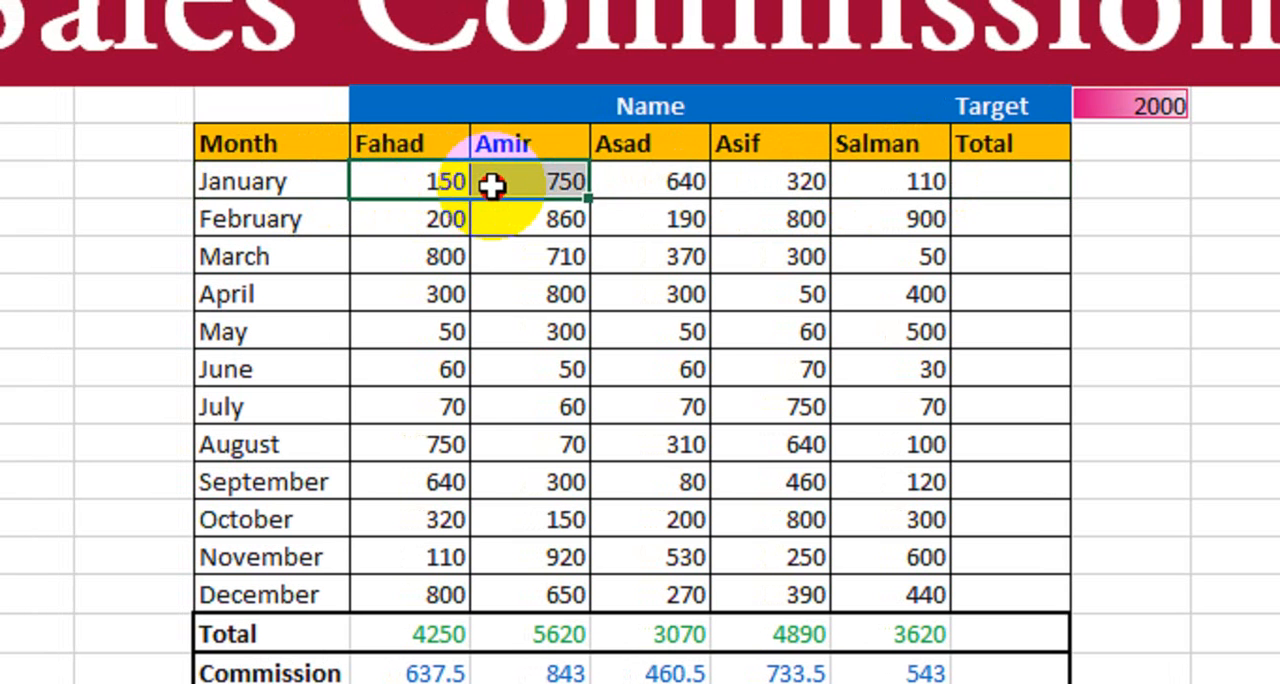
pyautogui.moveTo(645, 196); pyautogui.dragTo(857, 194)
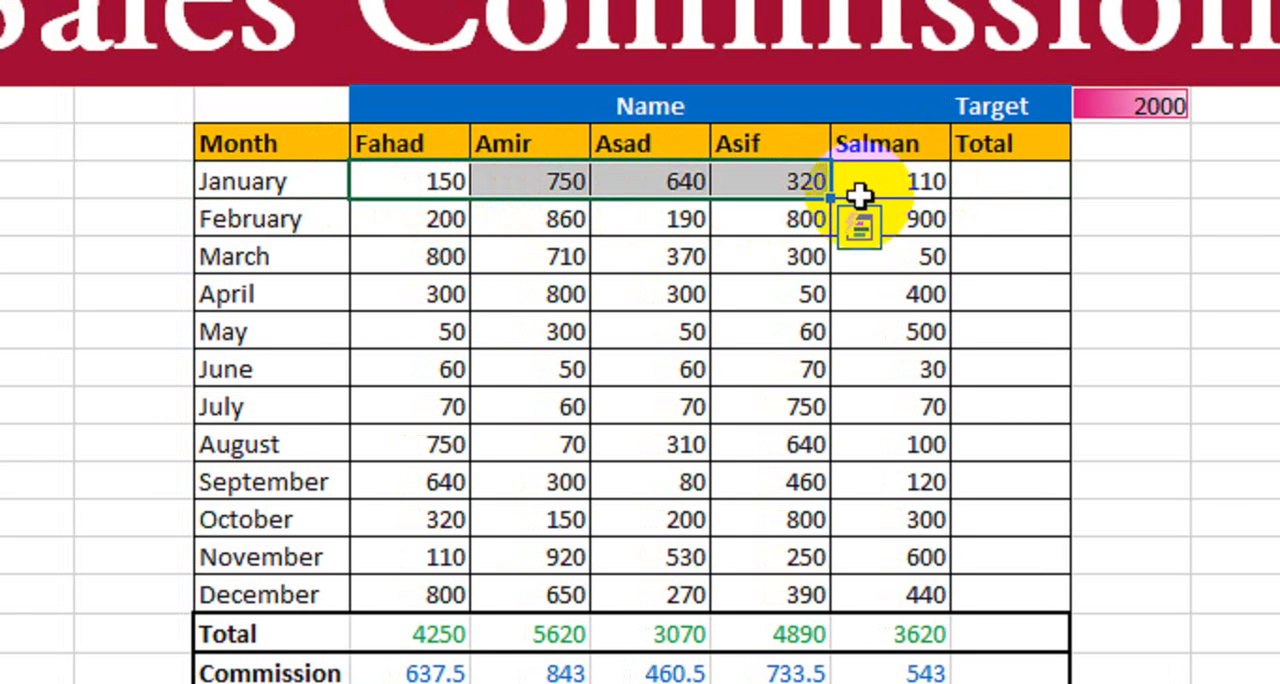
# - Enter a SUM formula over E8:I8 in January's Total cell J8
pyautogui.click(1000, 185)
pyautogui.write('=sum')
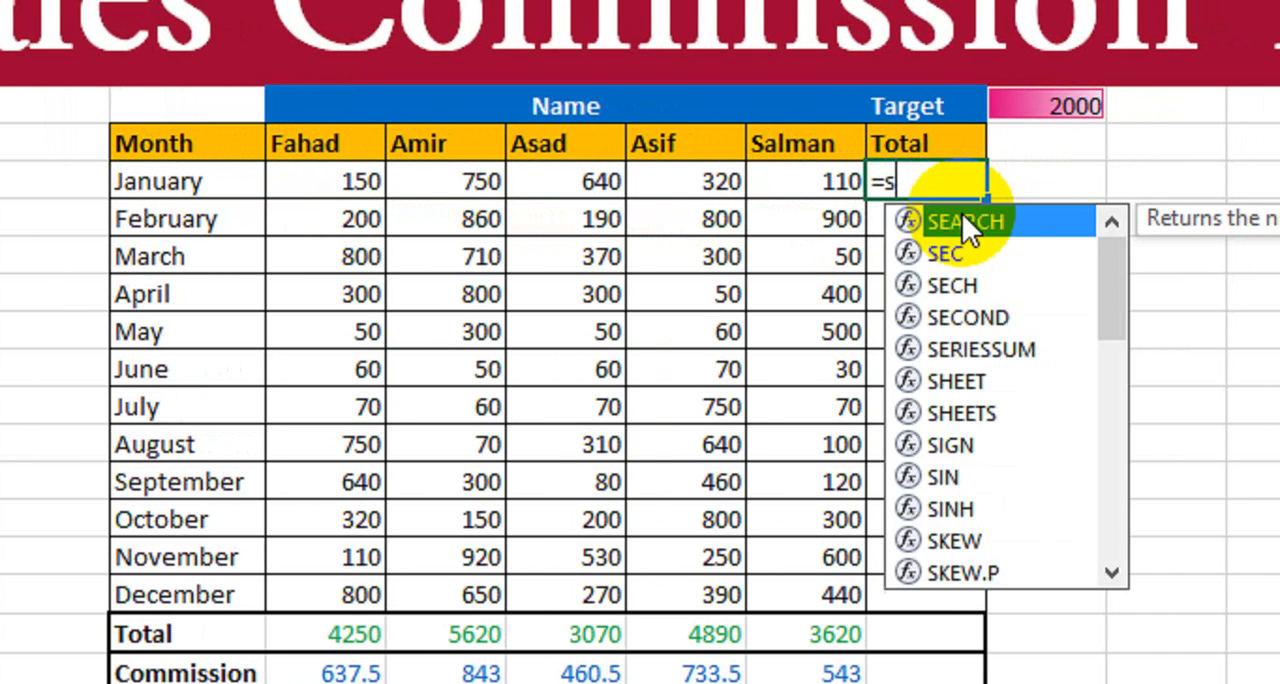
pyautogui.press('Tab')
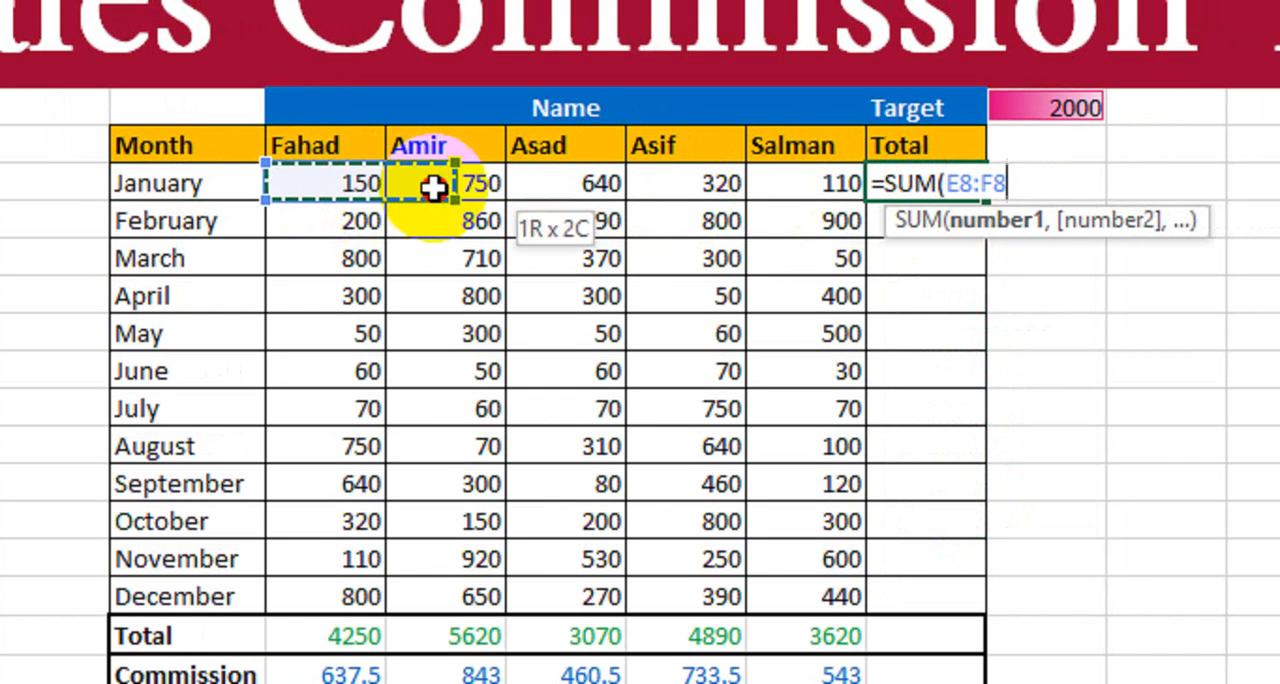
pyautogui.moveTo(432, 188); pyautogui.dragTo(766, 188)
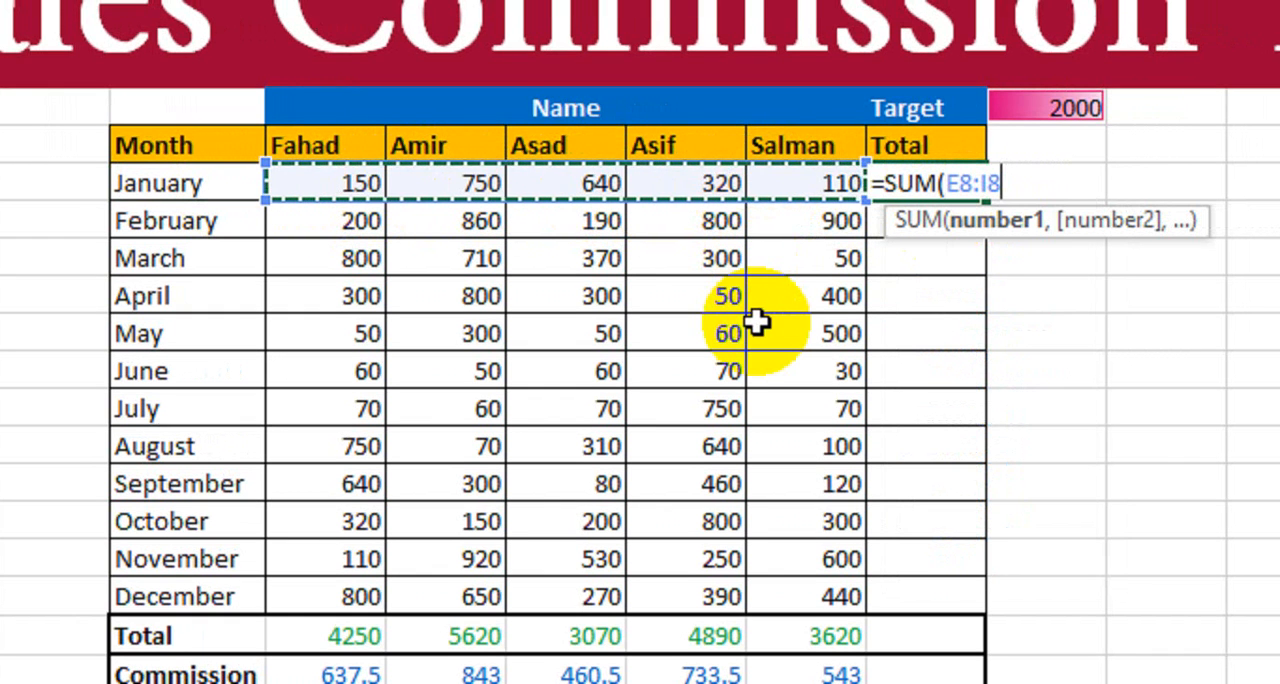
pyautogui.press('Return')
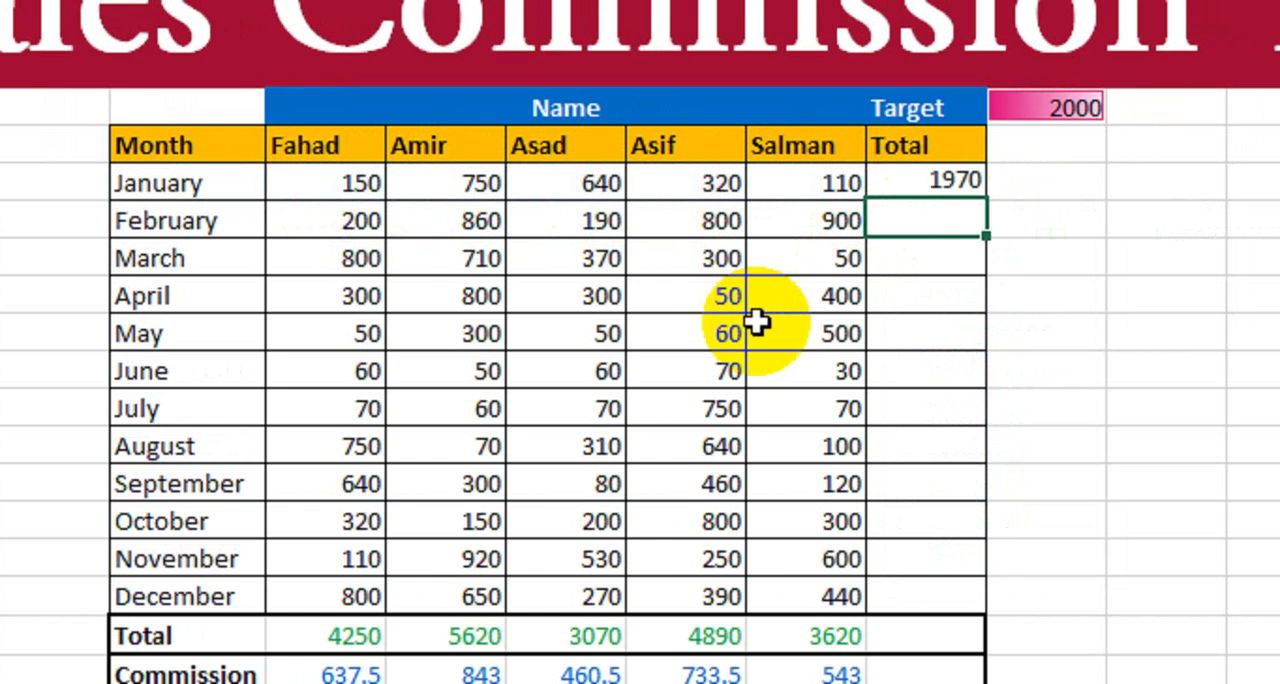
# - Fill January's total formula down the Total column through December in J19
pyautogui.click(945, 182)
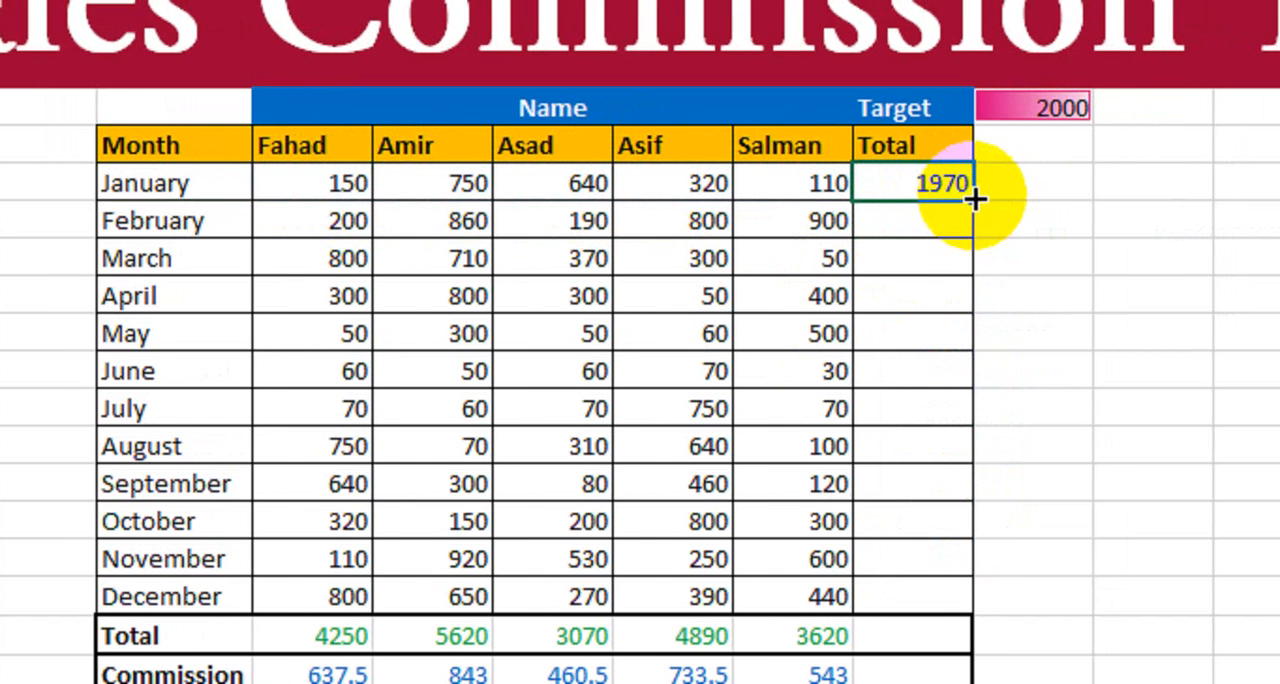
pyautogui.moveTo(984, 200); pyautogui.dragTo(917, 612)
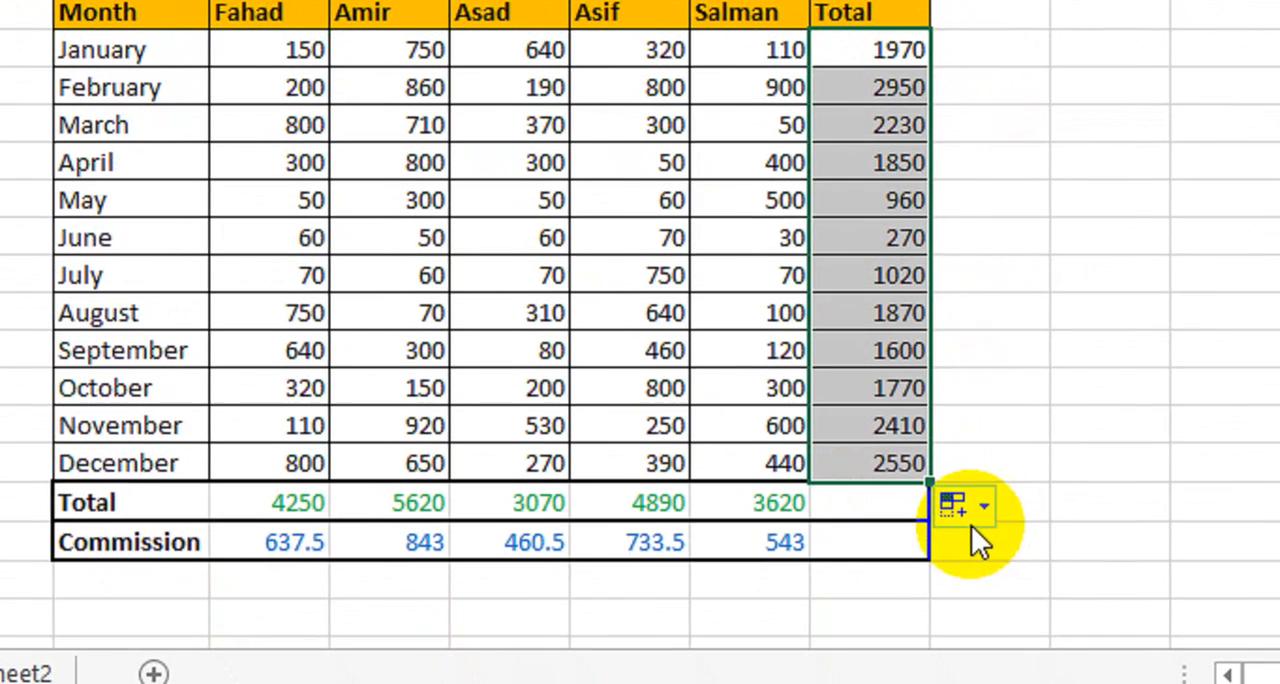
pyautogui.click(1060, 483)
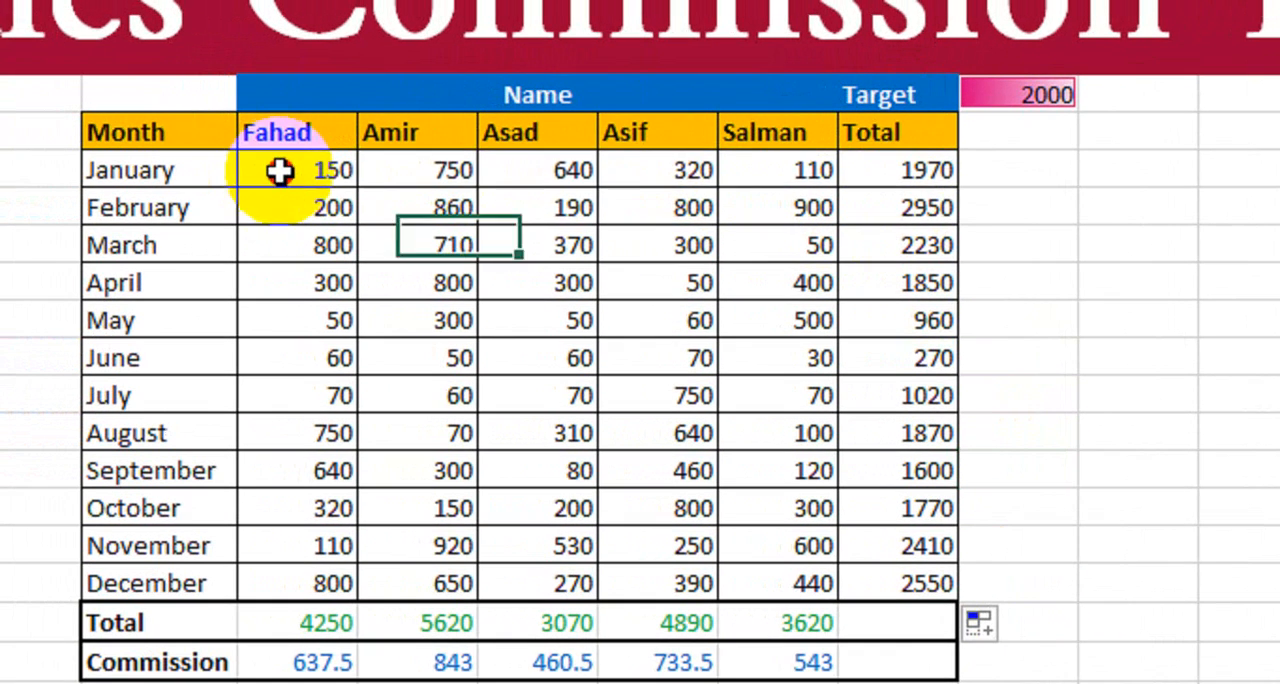
# - Check the January, February and March sales figures against their row totals
pyautogui.moveTo(196, 155); pyautogui.dragTo(720, 155)
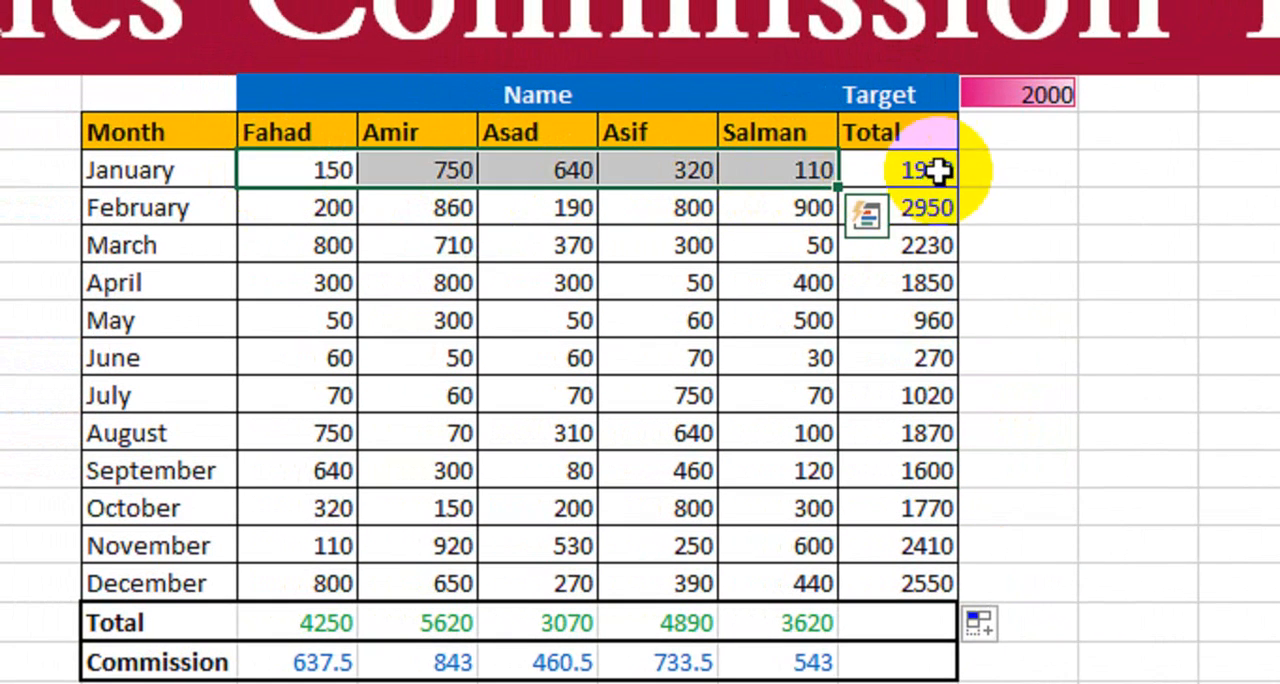
pyautogui.click(859, 155)
pyautogui.moveTo(258, 203); pyautogui.dragTo(825, 209)
pyautogui.moveTo(306, 240); pyautogui.dragTo(924, 240)
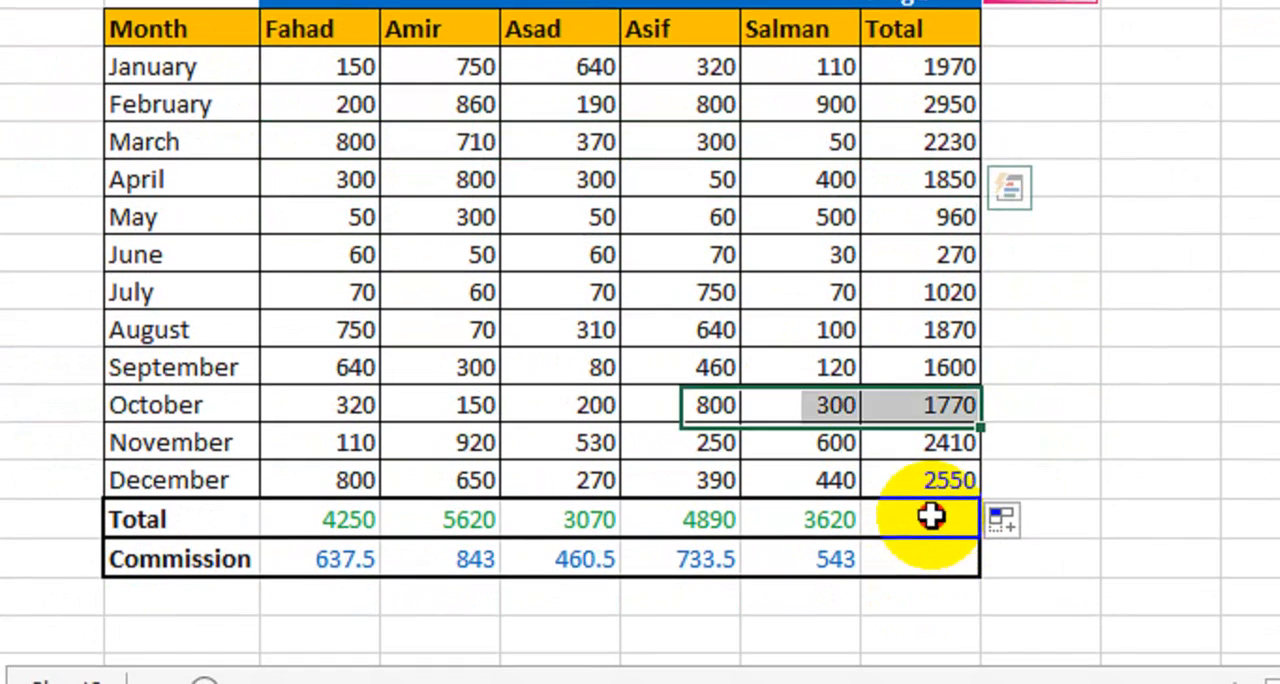
# - Enter =SUM(J8:J19) in J20 to add up the monthly totals in the Total row
pyautogui.click(914, 624)
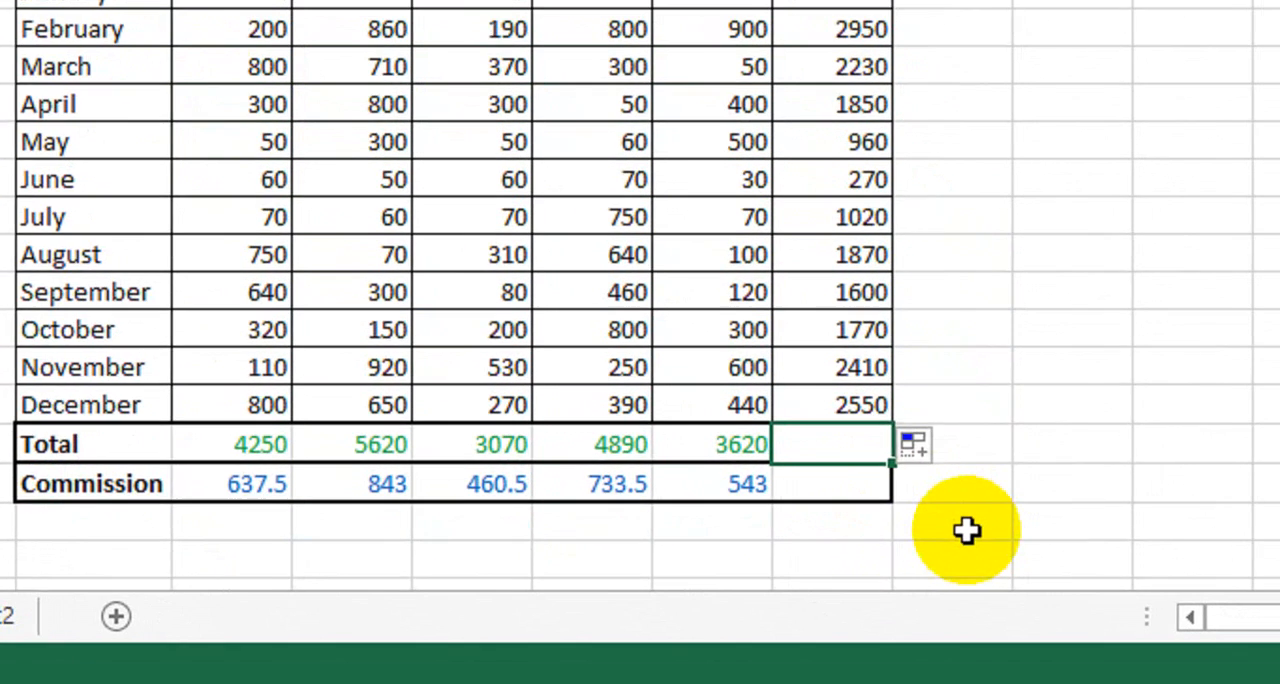
pyautogui.write('=sum')
pyautogui.press('Tab')
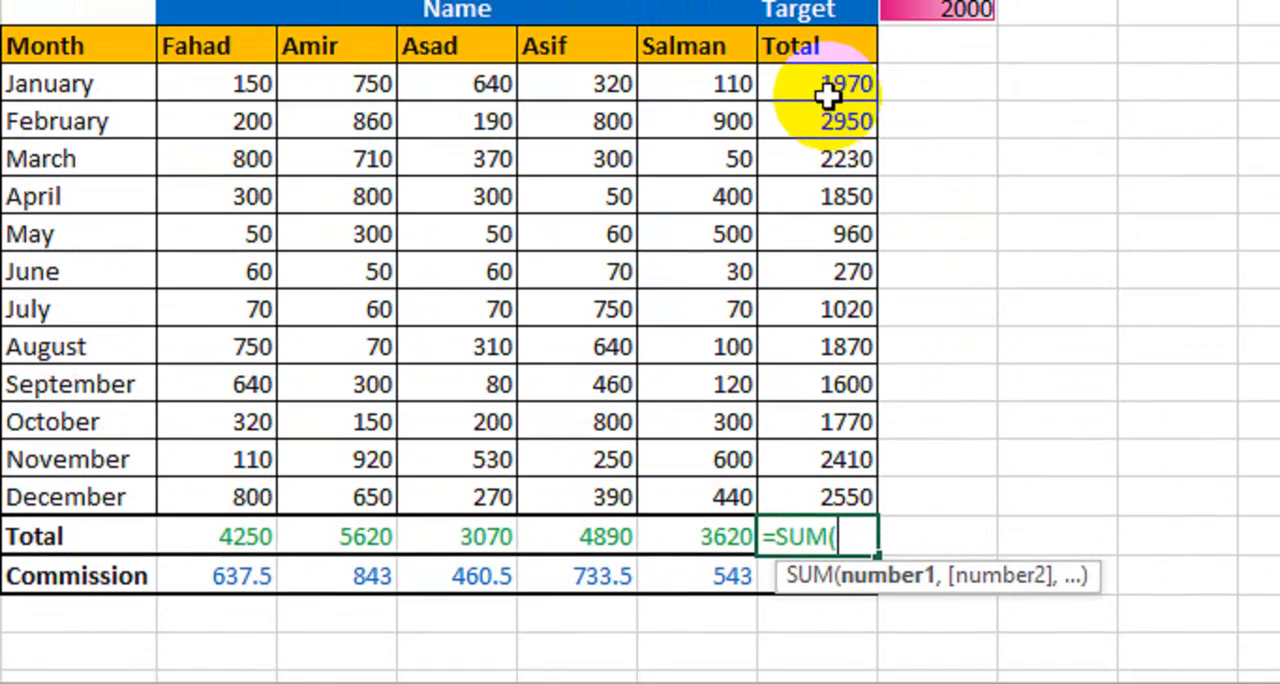
pyautogui.moveTo(831, 94); pyautogui.dragTo(843, 516)
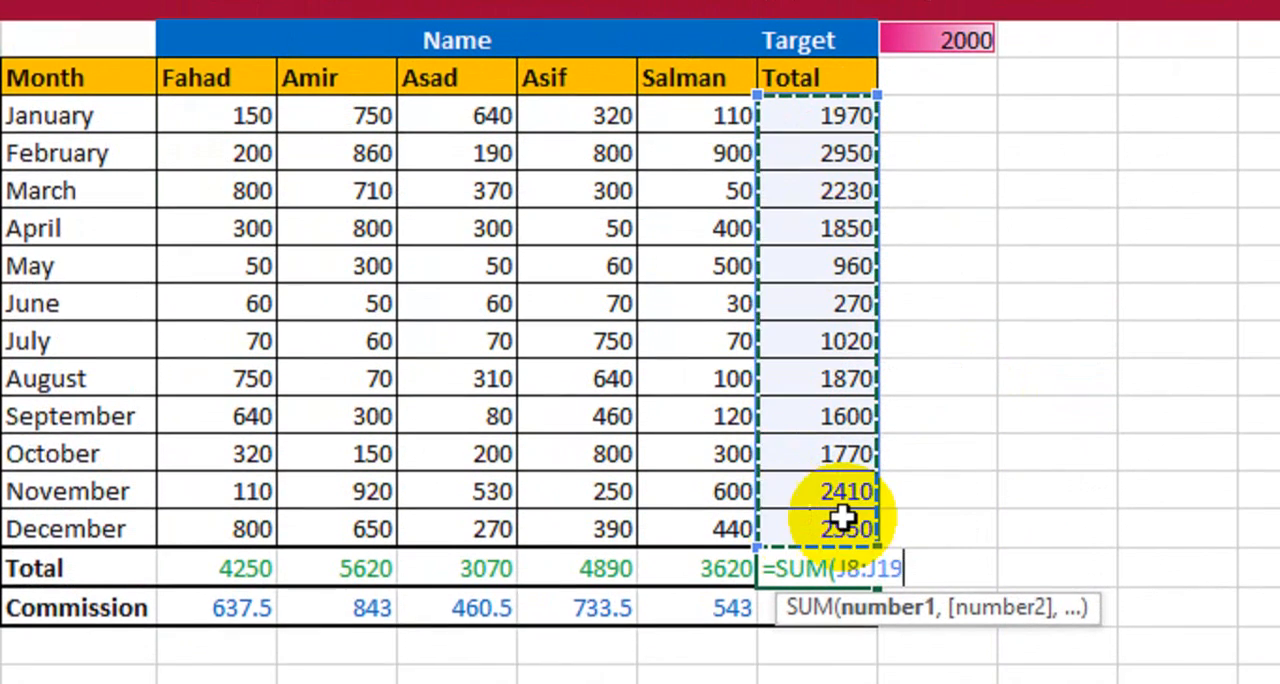
pyautogui.write(')')
pyautogui.press('Return')
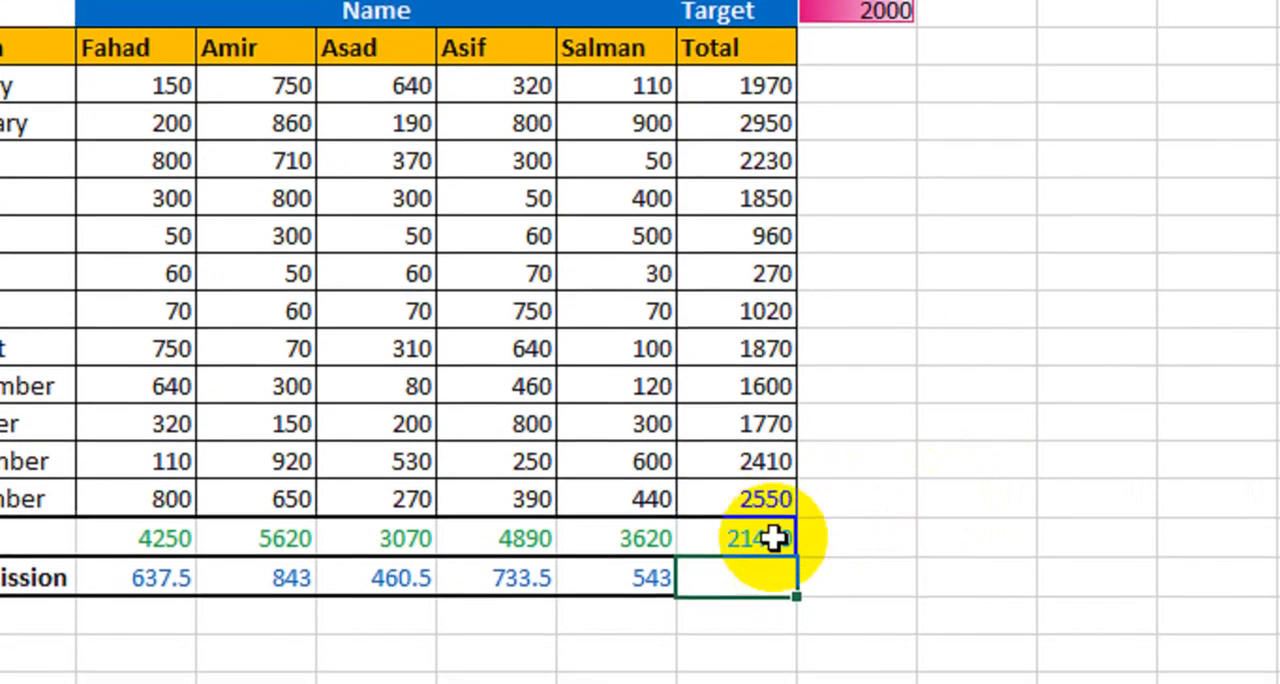
# - Set the font color of the grand total in J20 to red
pyautogui.click(774, 556)
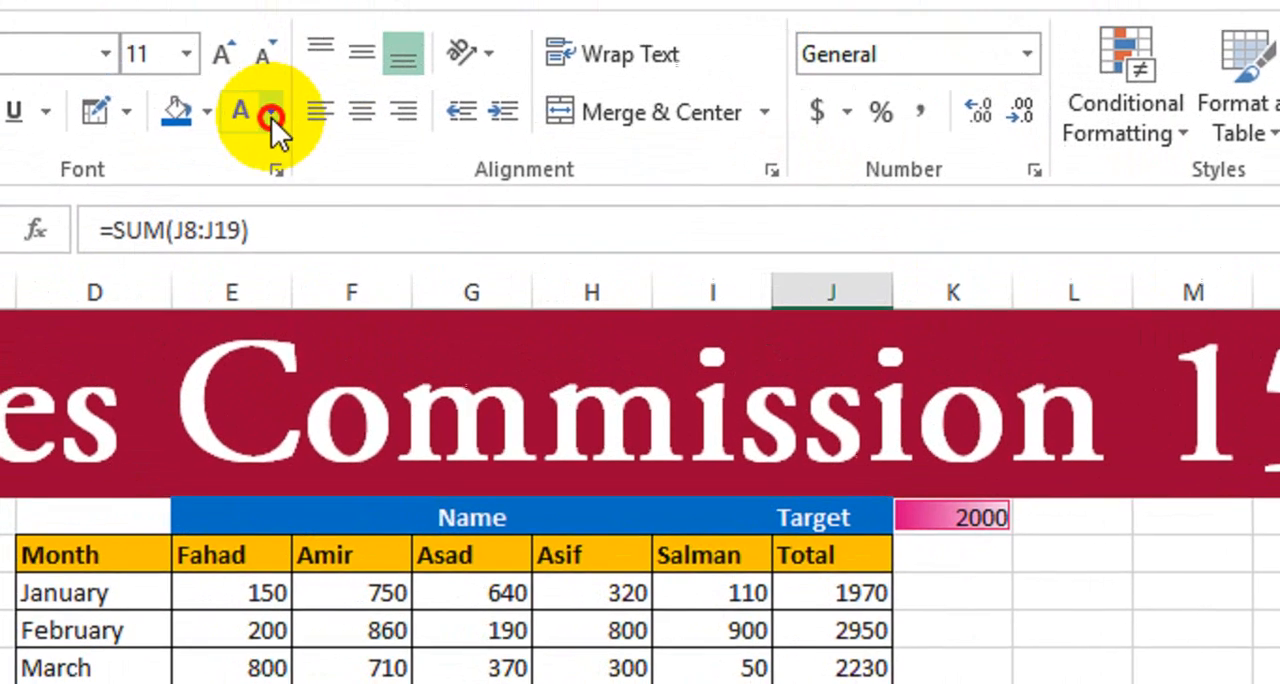
pyautogui.click(274, 120)
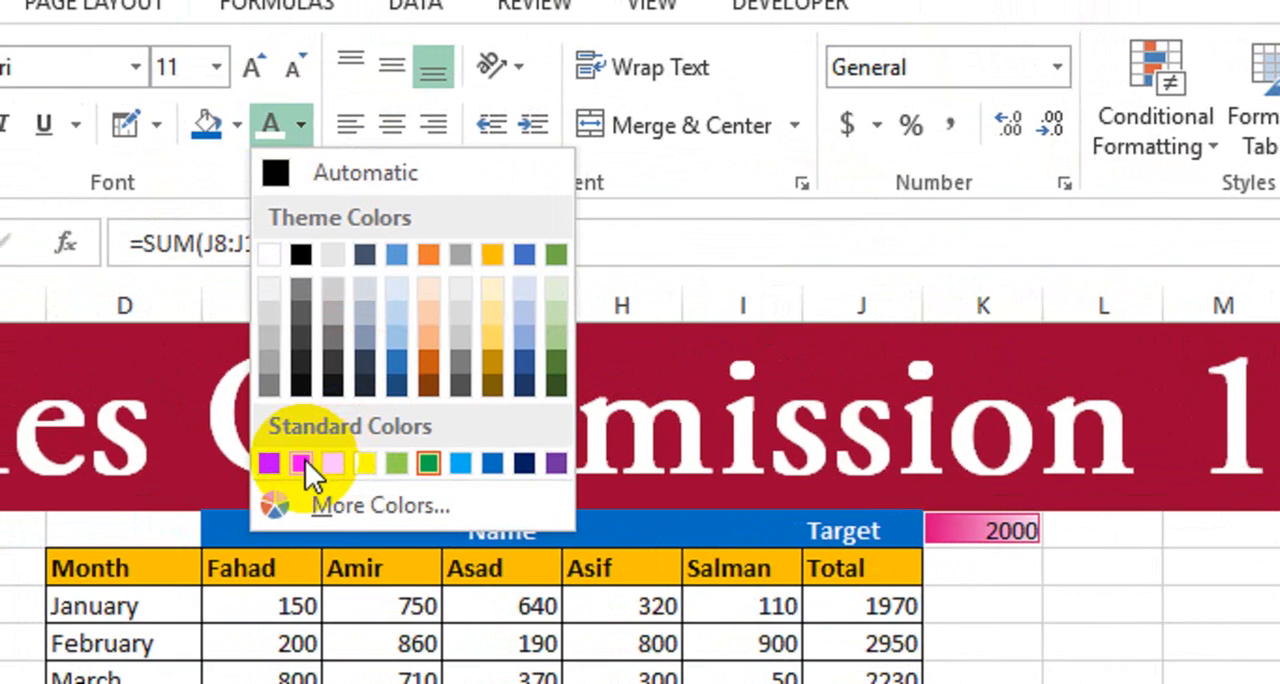
pyautogui.click(301, 462)
pyautogui.click(905, 528)
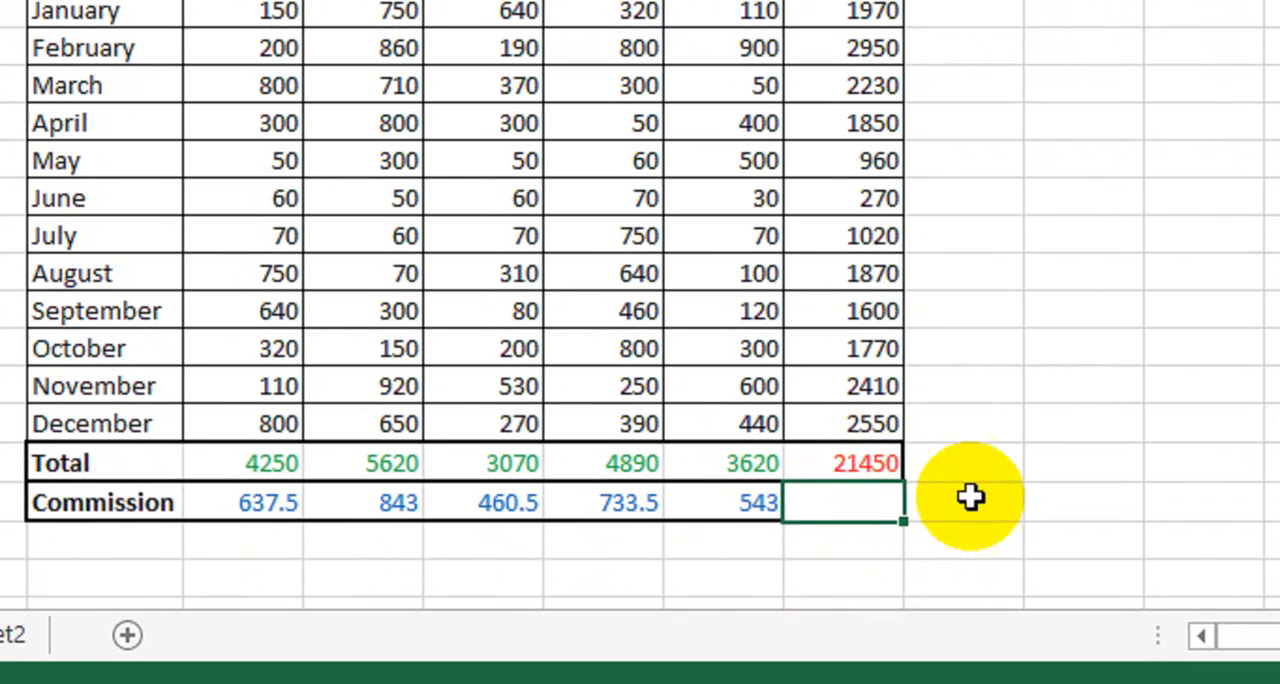